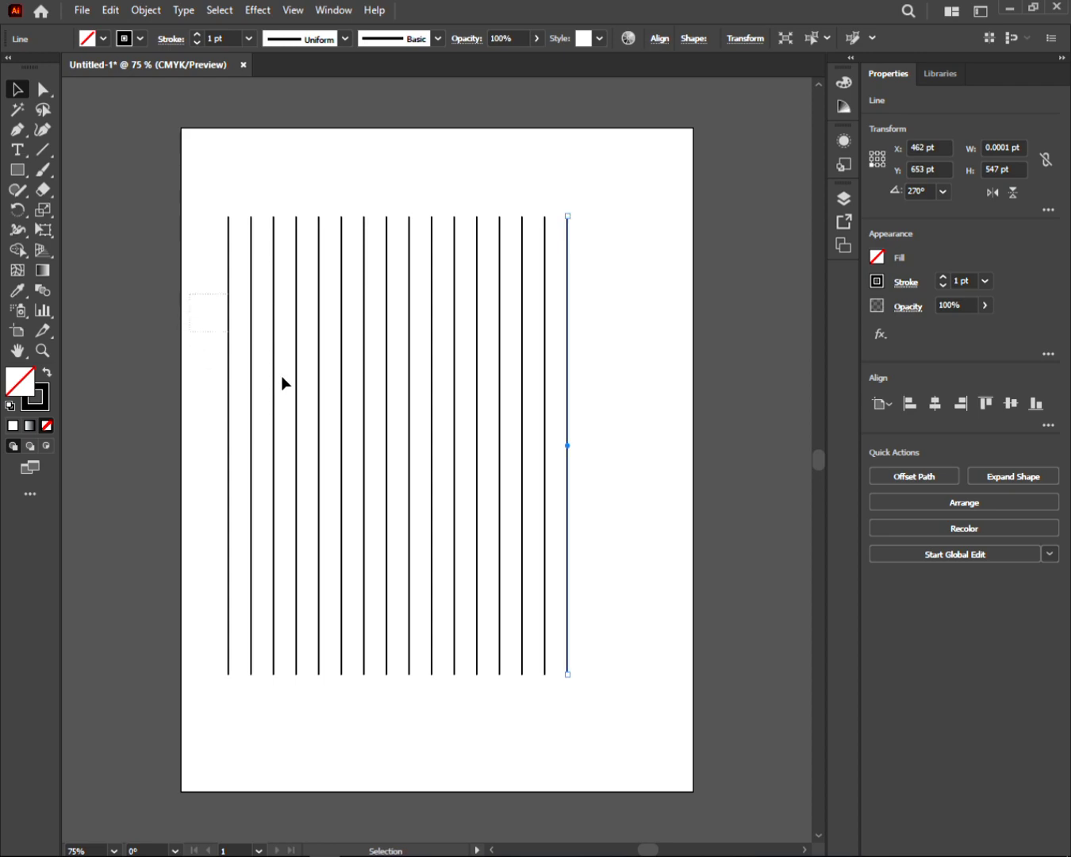
Enlarge the set of vertical lines to about 463 by 625 pt, group it, and add a copy rotated 90° to form a grid.
left_click_drag(570, 441, 597, 448)
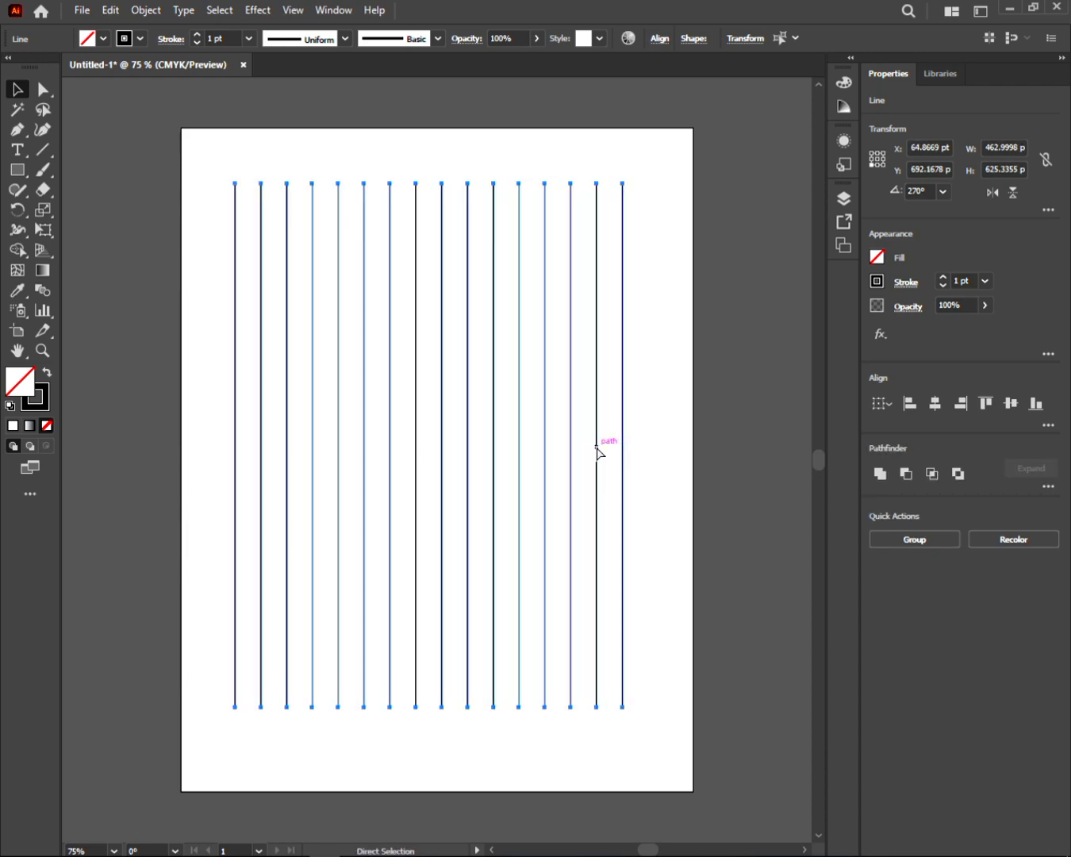
key("ctrl+g")
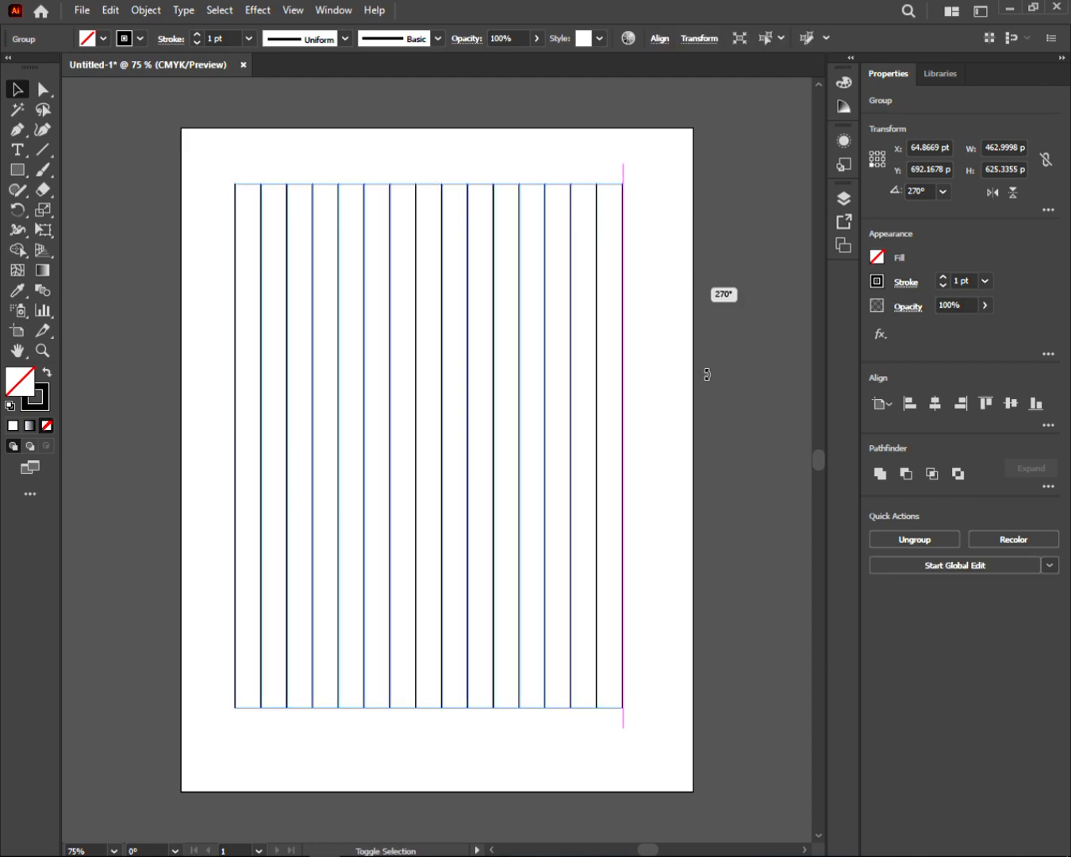
left_click_drag(695, 338, 682, 317)
left_click(657, 204)
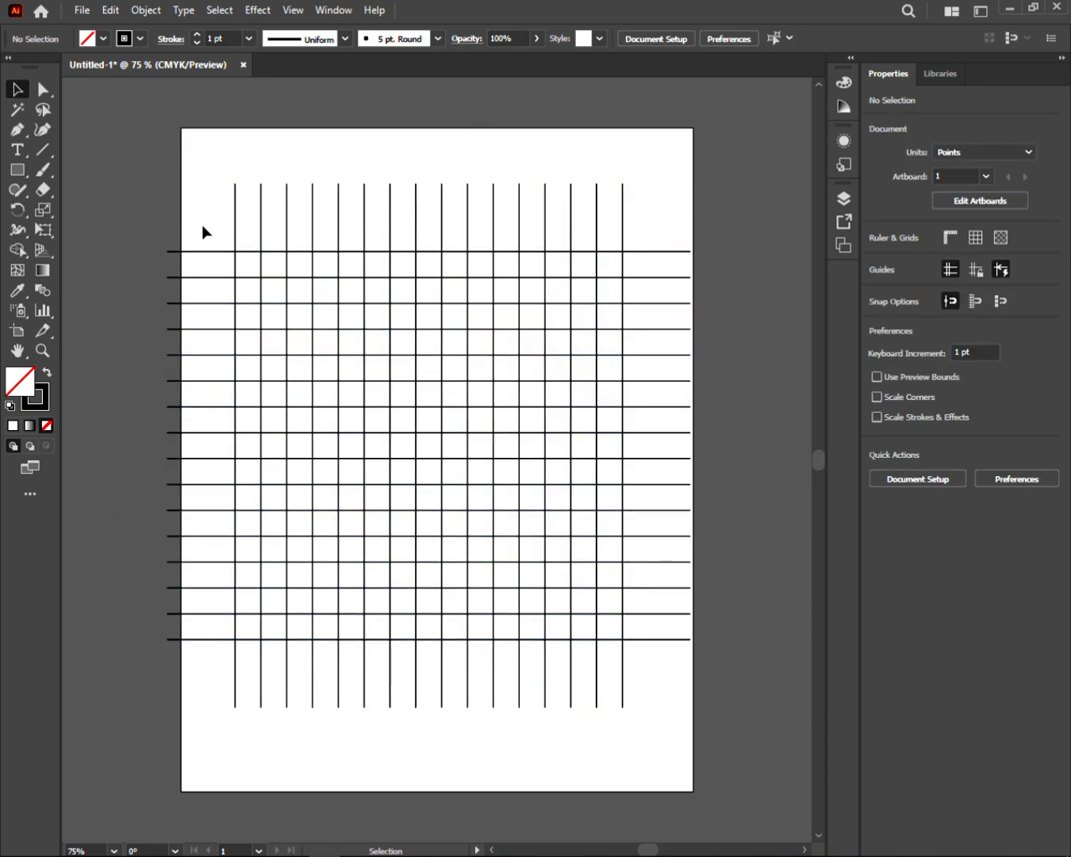
Add a copy of the vertical line group rotated 45° over the grid, keeping the original lines.
left_click_drag(665, 211, 482, 150)
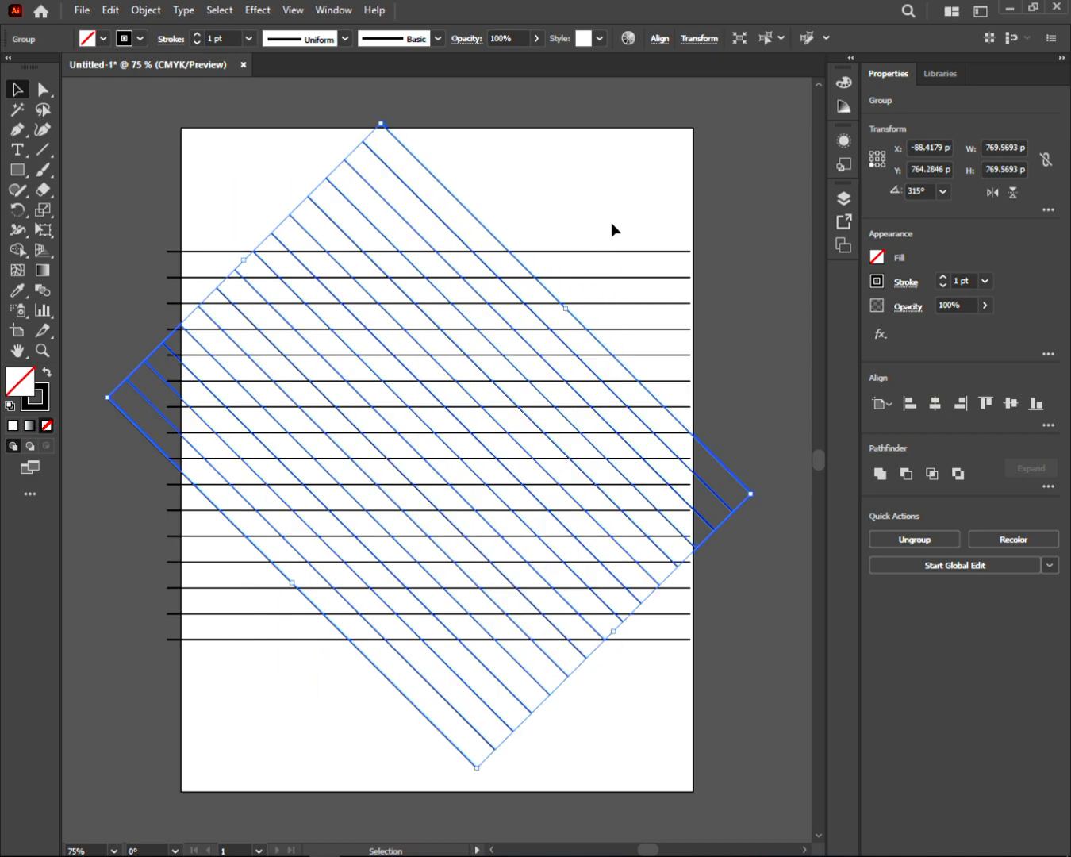
key("ctrl+z")
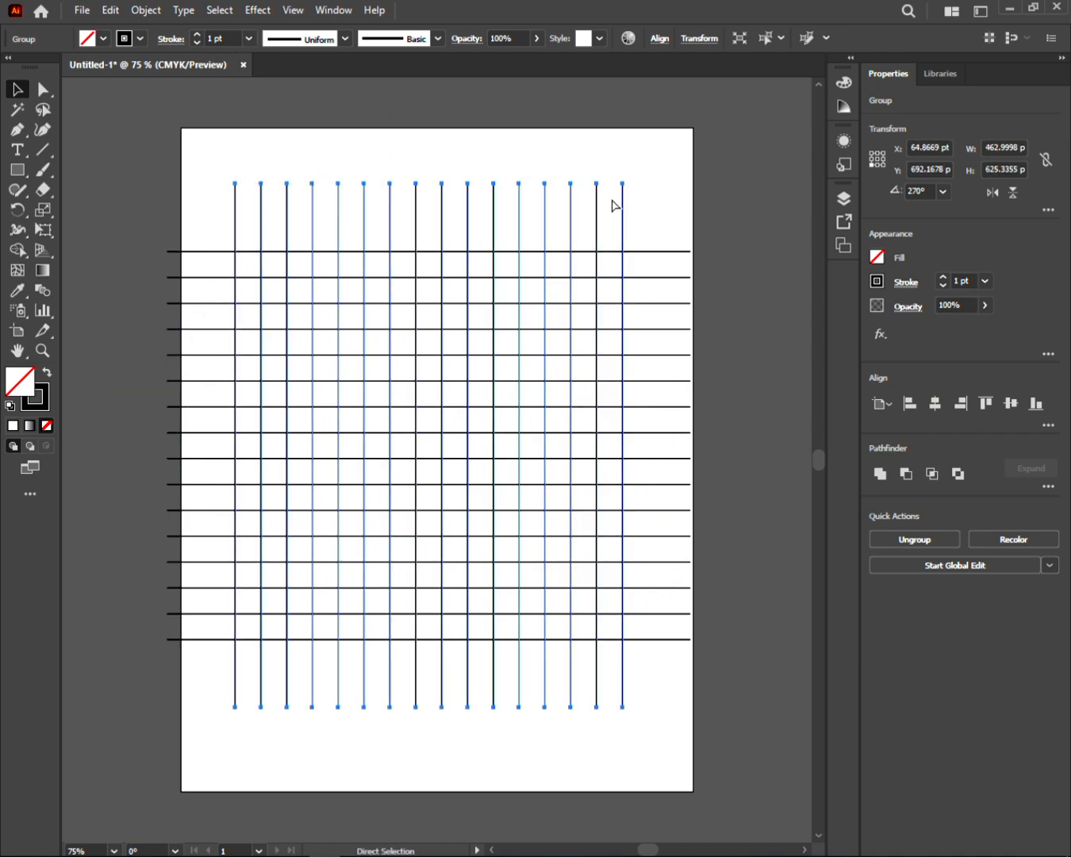
left_click_drag(623, 169, 375, 153)
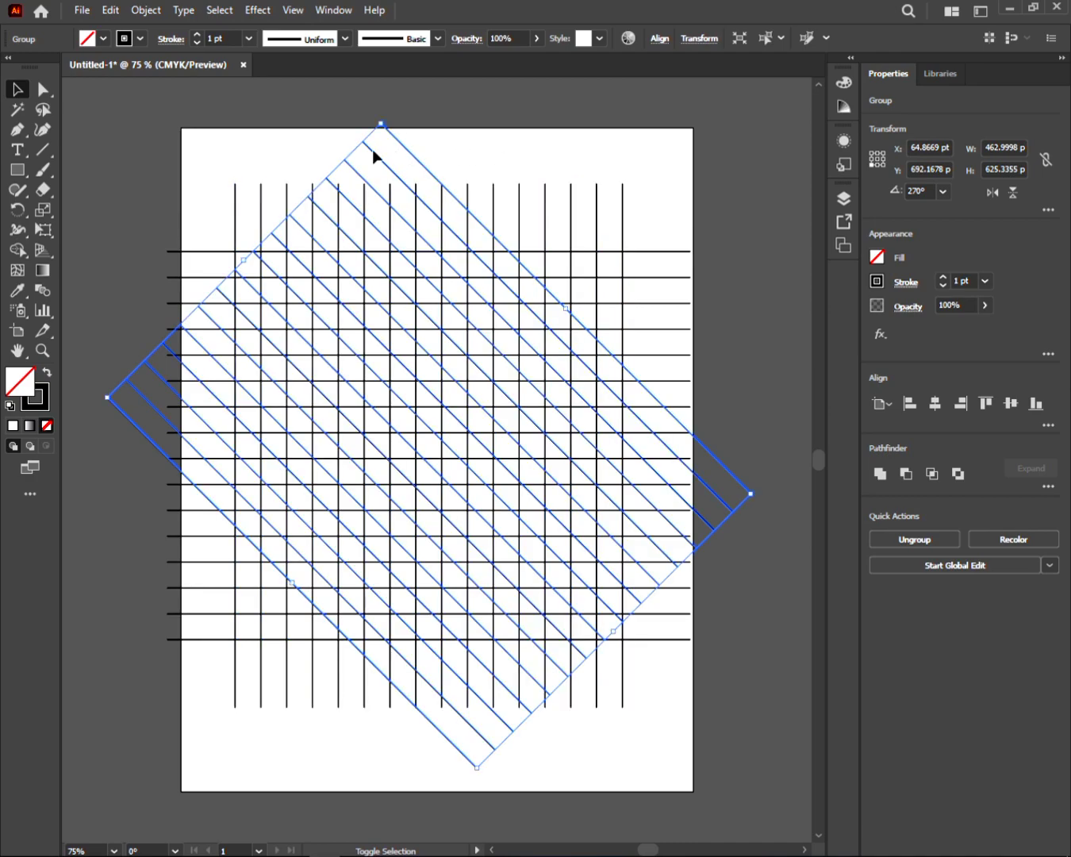
Reflect a copy of the diagonal line group so diagonals cross the grid in both directions, and clear the selection.
right_click(474, 235)
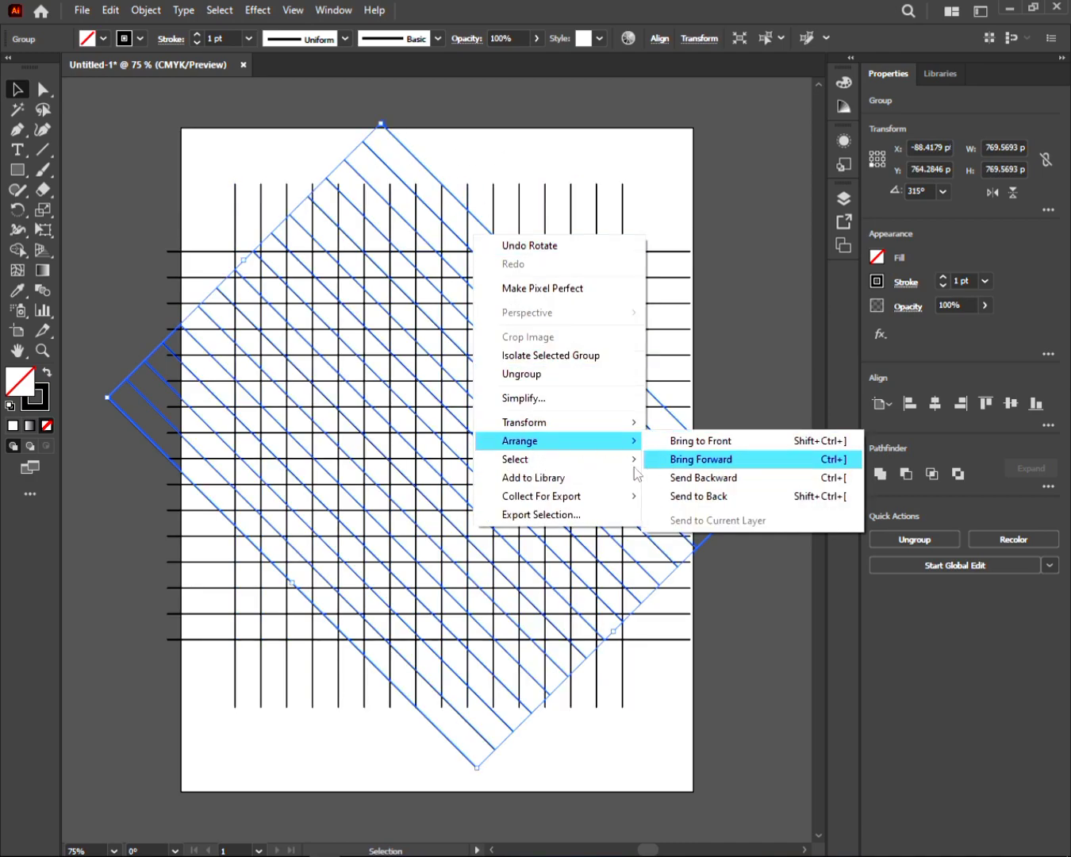
mouse_move(585, 426)
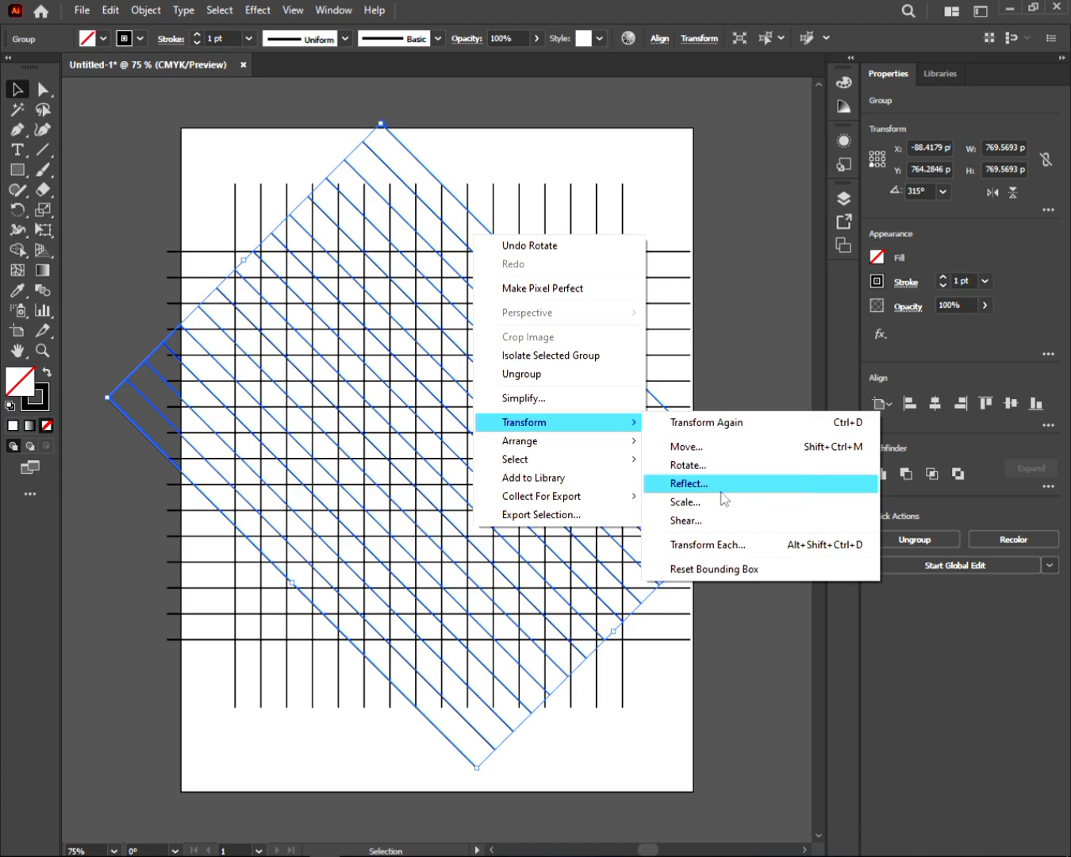
left_click(698, 483)
left_click(463, 543)
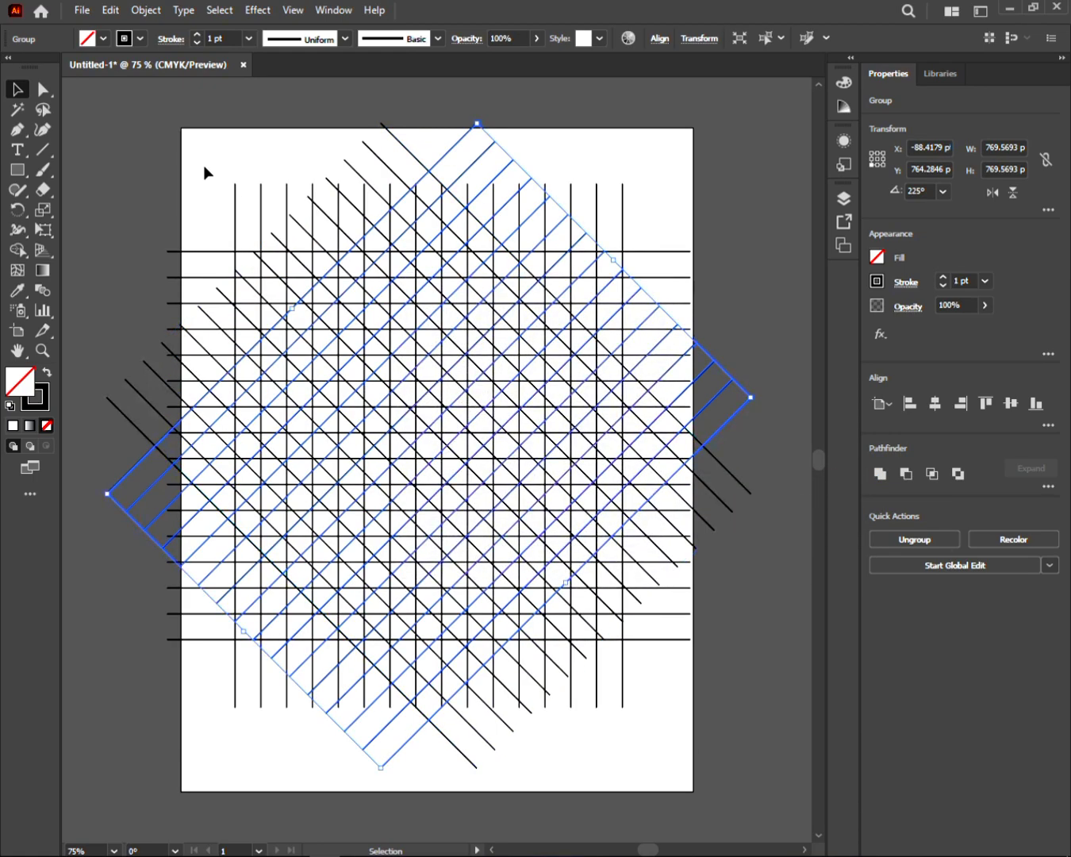
left_click(172, 166)
key("ctrl+a")
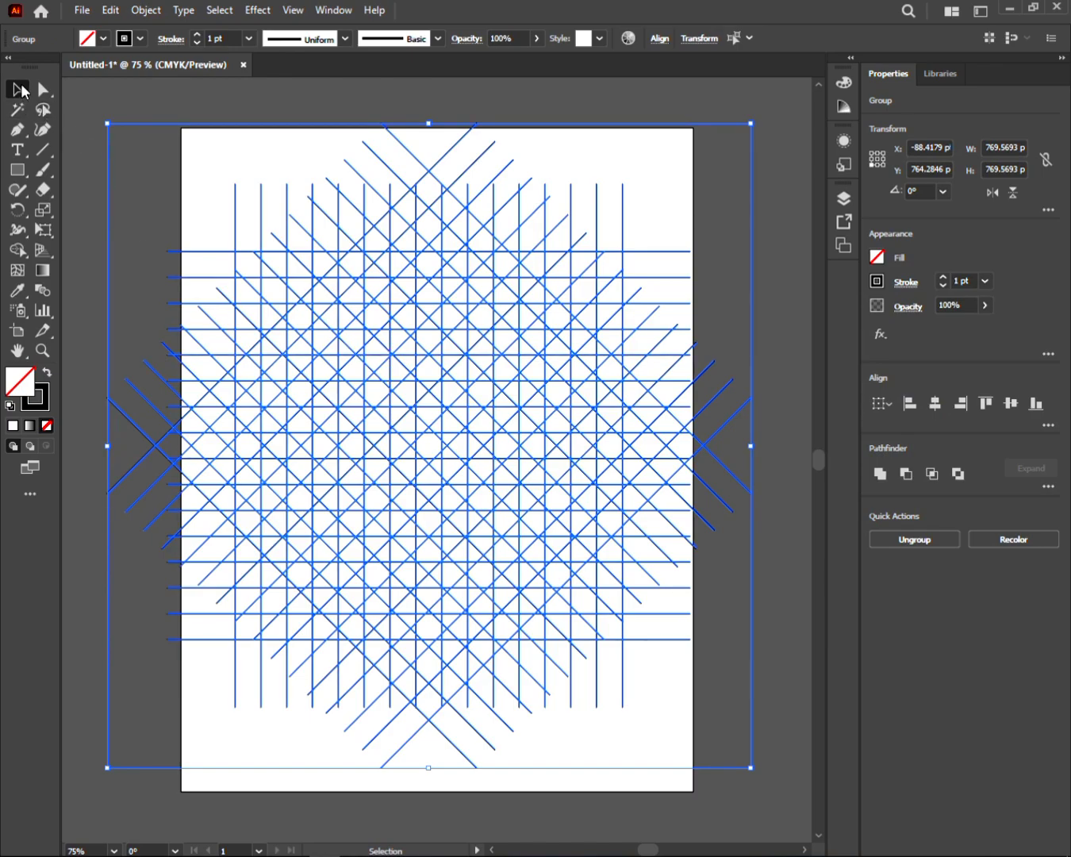
left_click(127, 109)
Draw a circle about 464 pt in diameter around the middle of the grid.
left_click_drag(17, 169, 87, 207)
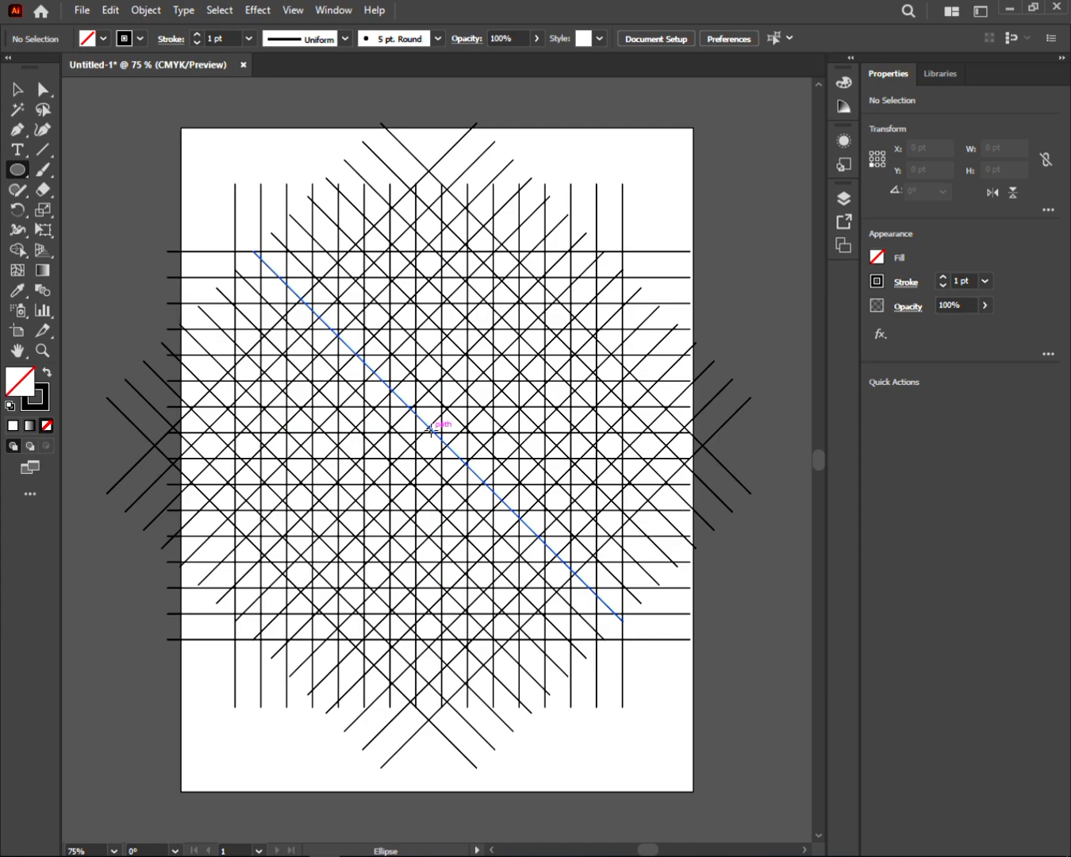
left_click_drag(442, 428, 509, 627)
left_click(23, 93)
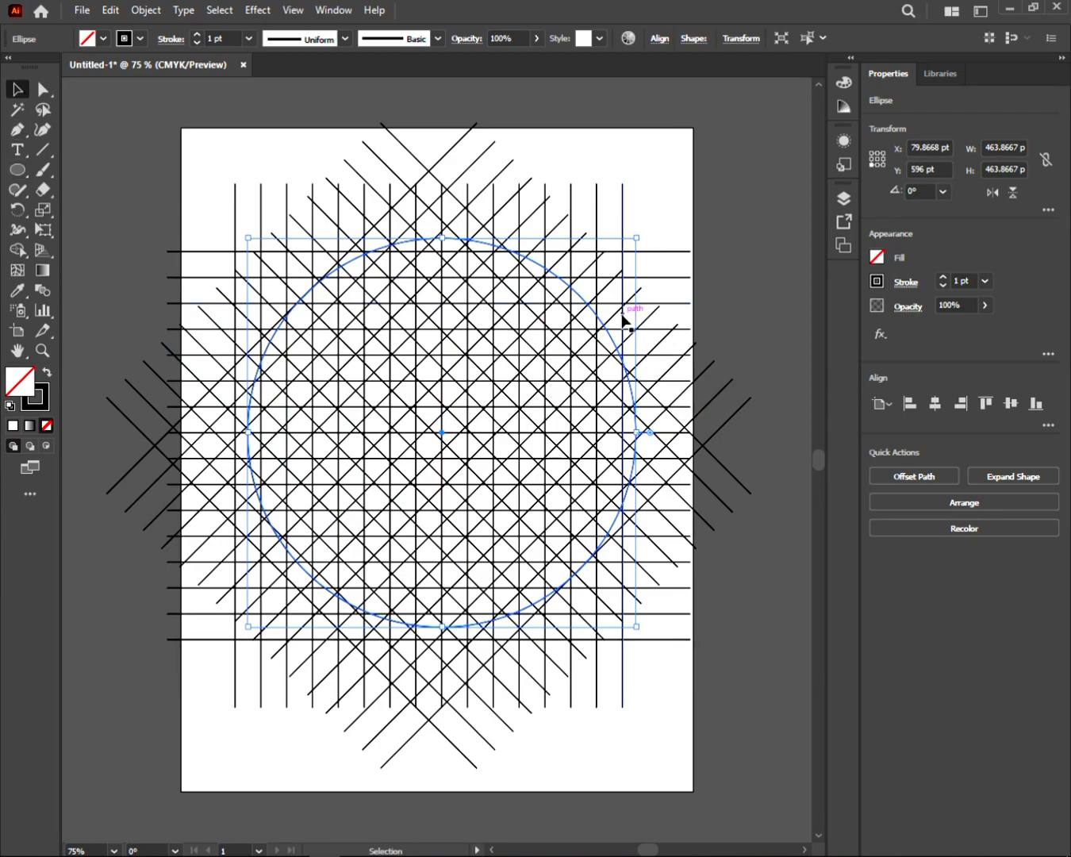
Fit the circle to the outermost grid lines and add a concentric inner copy about 402 pt in diameter.
left_click_drag(438, 237, 439, 251)
left_click_drag(442, 627, 444, 640)
mouse_move(636, 446)
left_mouse_down()
mouse_move(666, 445)
mouse_move(623, 446)
left_mouse_up()
left_click_drag(248, 450, 235, 449)
key("ctrl")
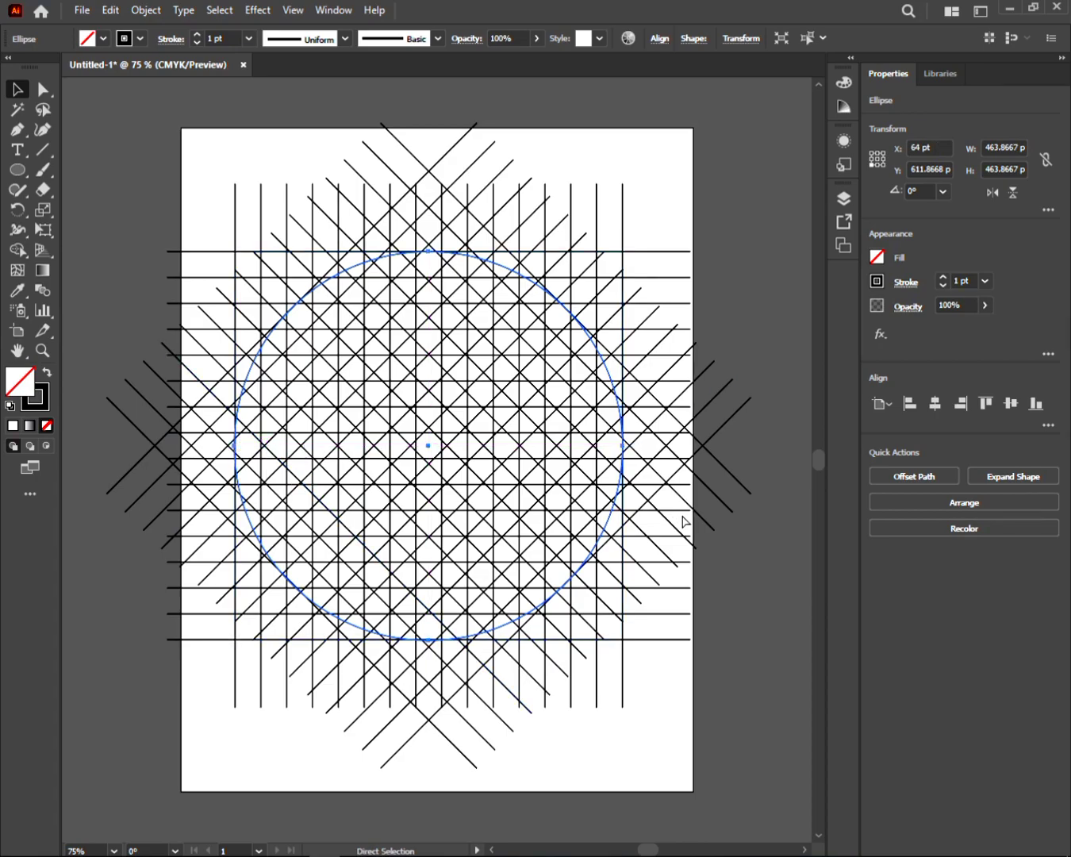
left_click_drag(622, 639, 599, 617)
Select all artwork and use Shape Builder to merge cells into a left vertical bar and a crossbar reaching the centre.
key("ctrl+a")
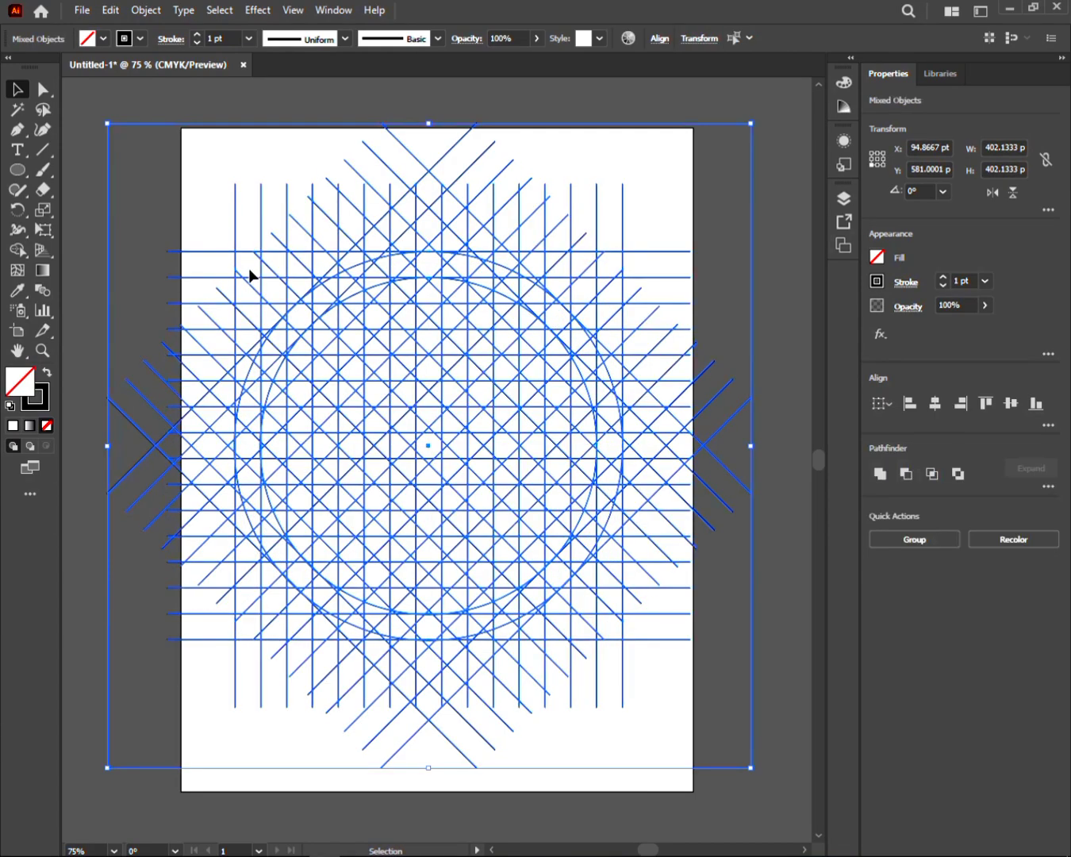
key("shift+m")
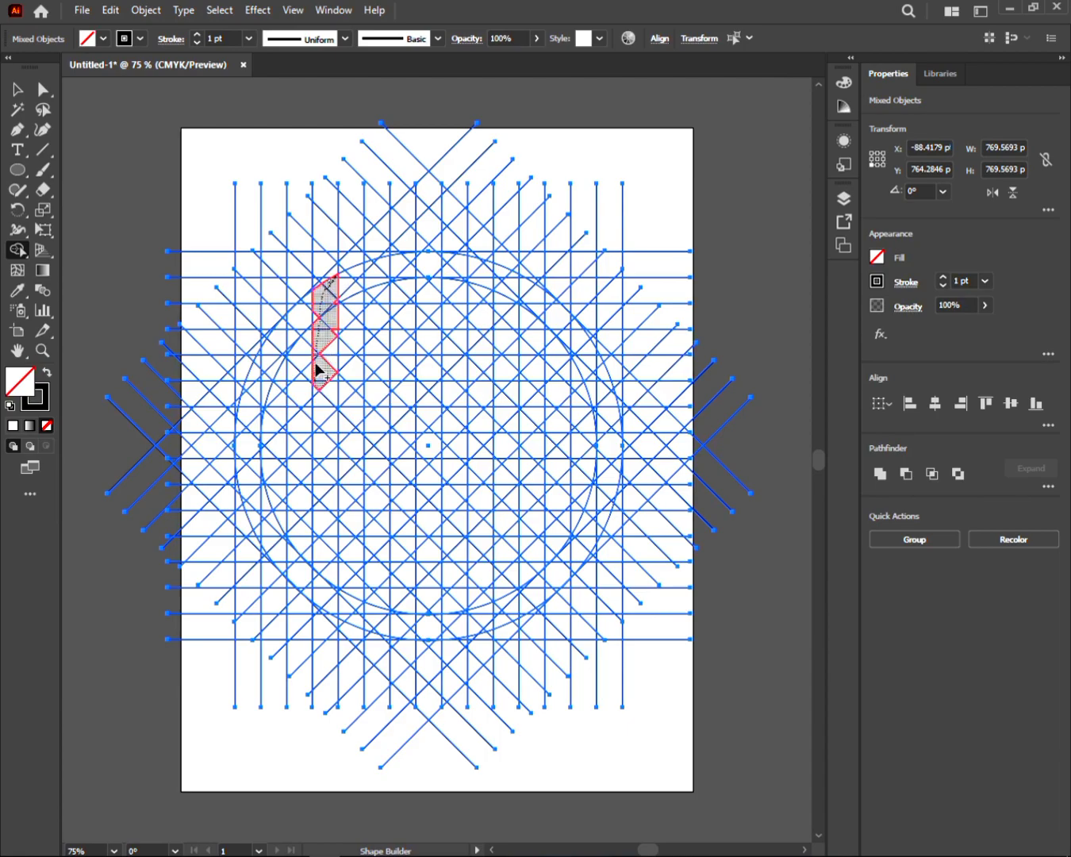
left_click_drag(332, 339, 327, 530)
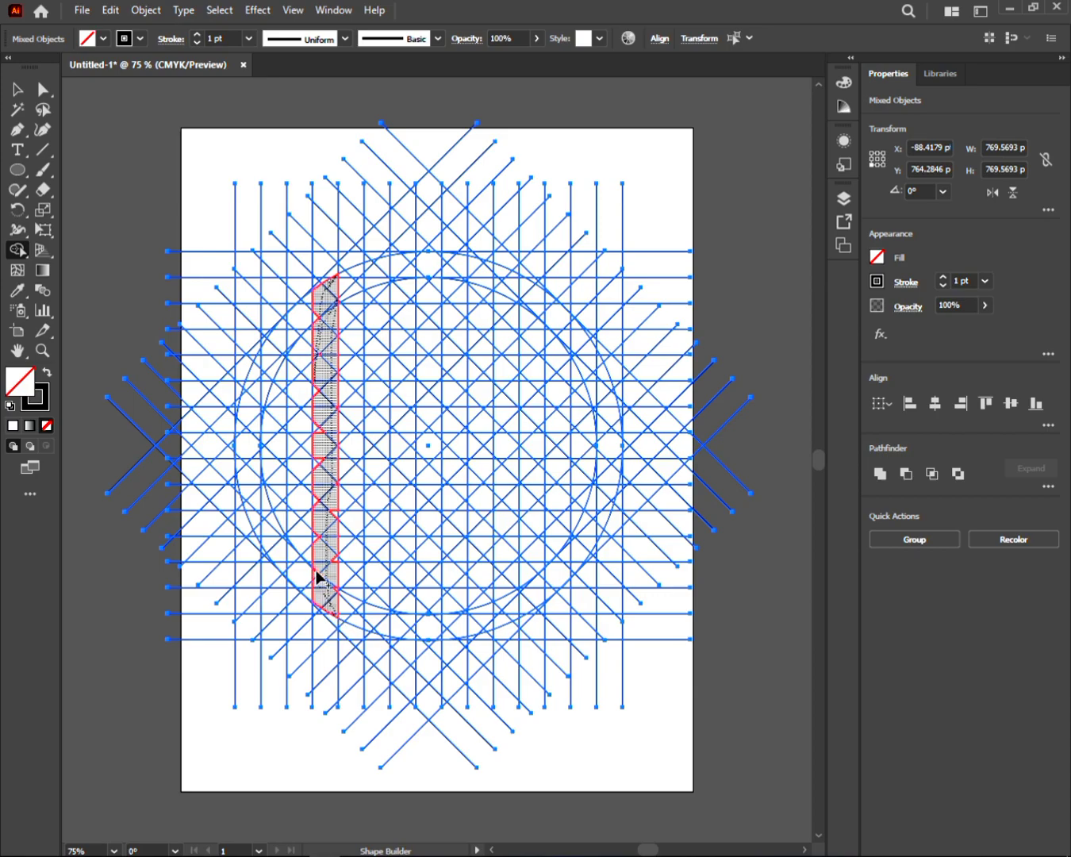
left_click_drag(336, 583, 333, 318)
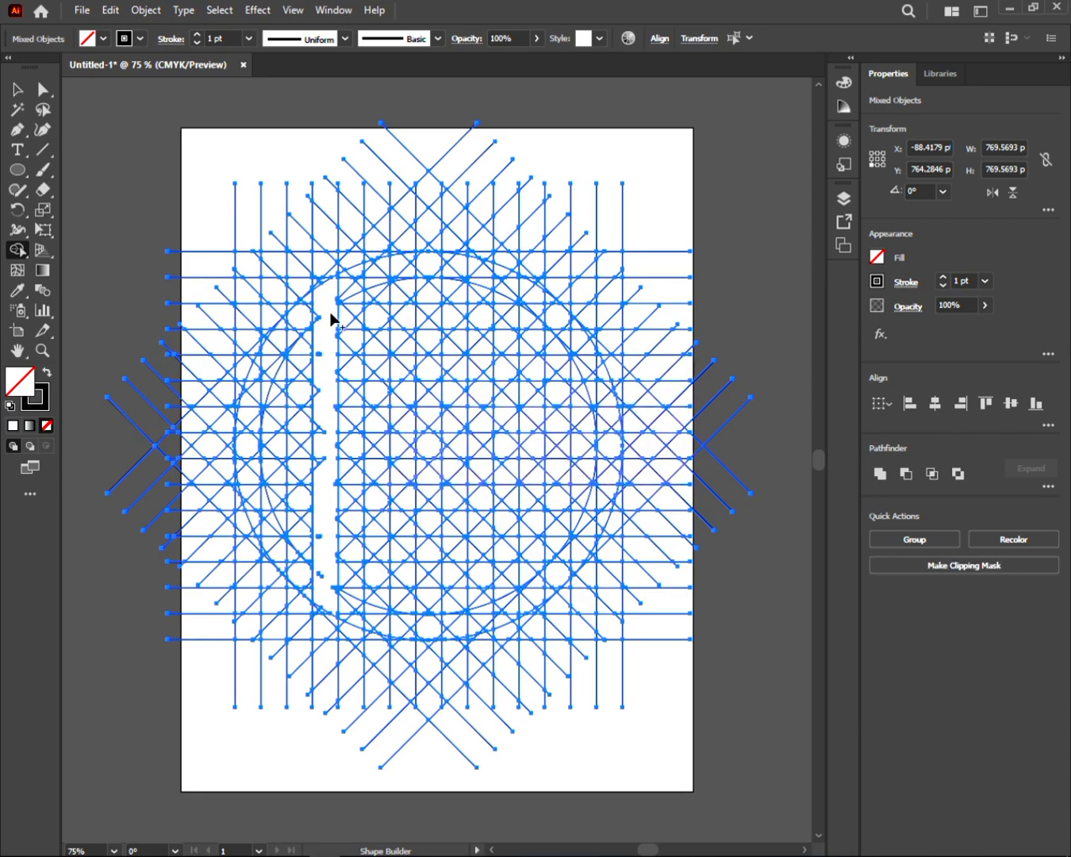
mouse_move(422, 283)
left_mouse_down()
mouse_move(429, 467)
mouse_move(334, 446)
left_mouse_up()
left_click_drag(402, 456, 405, 457)
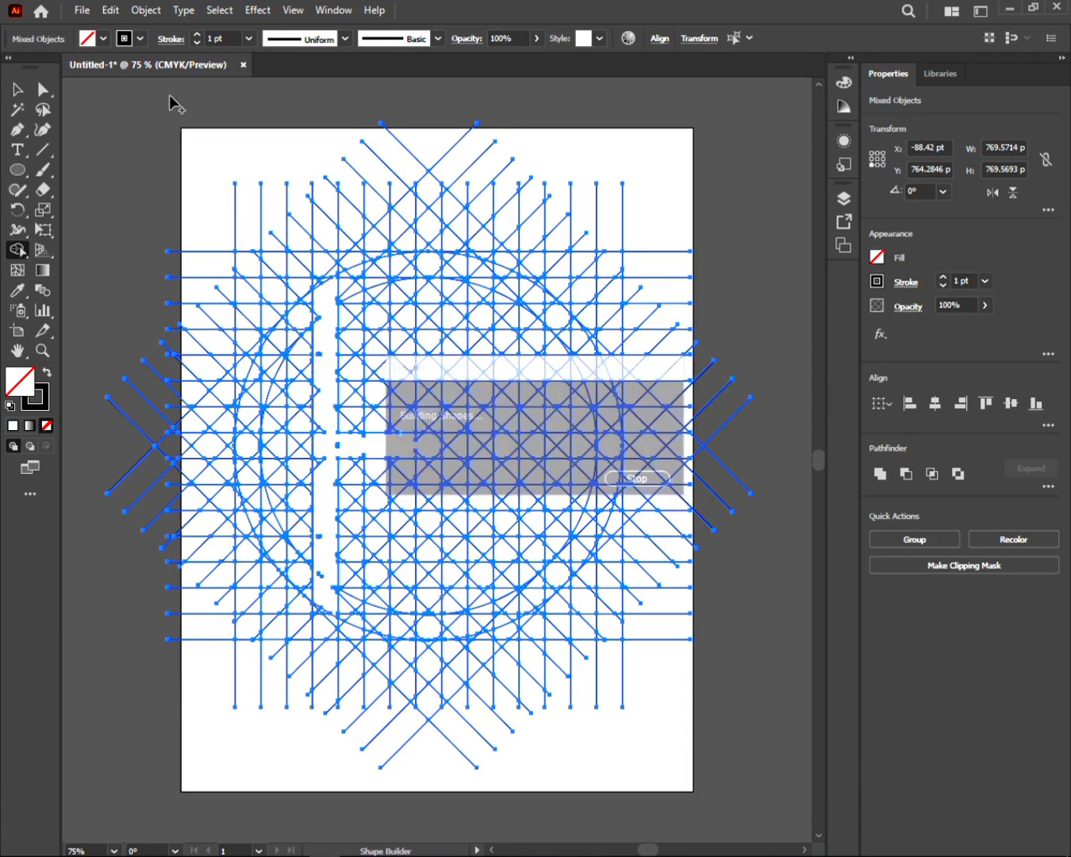
Set the fill to black and apply it to the merged vertical bar and crossbar.
left_click(103, 38)
left_click(62, 77)
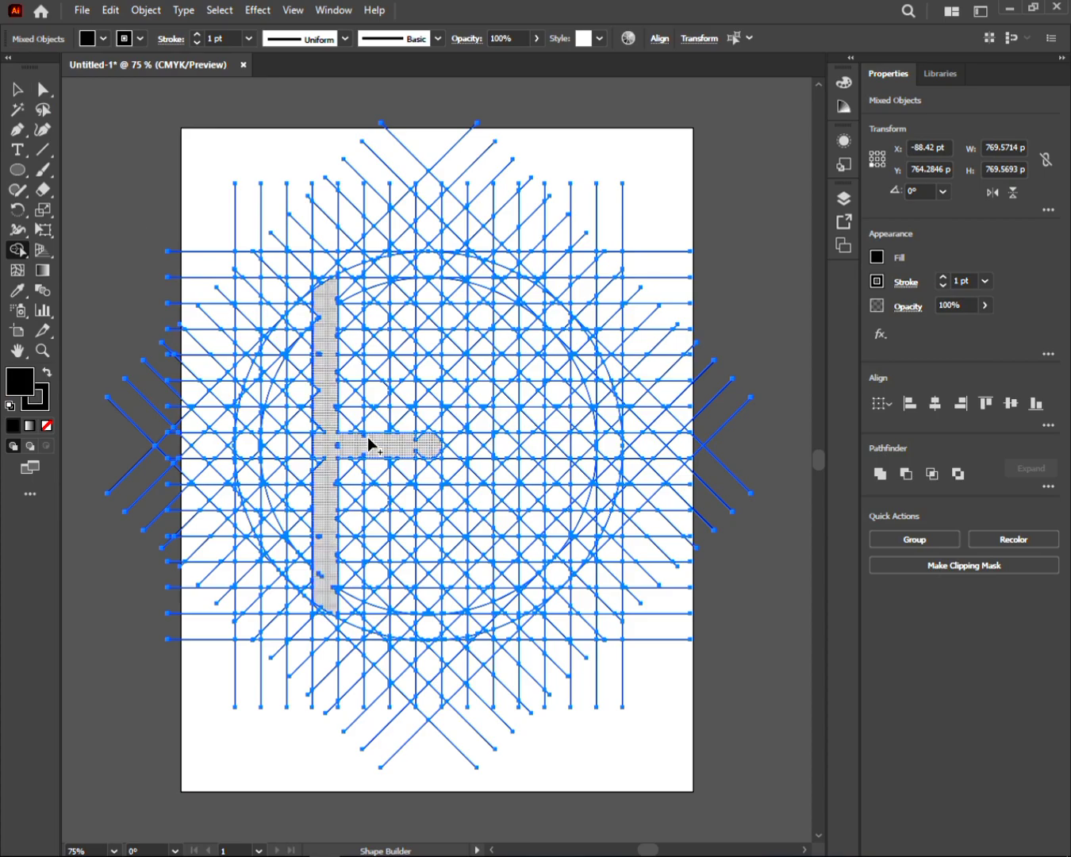
left_click(394, 451)
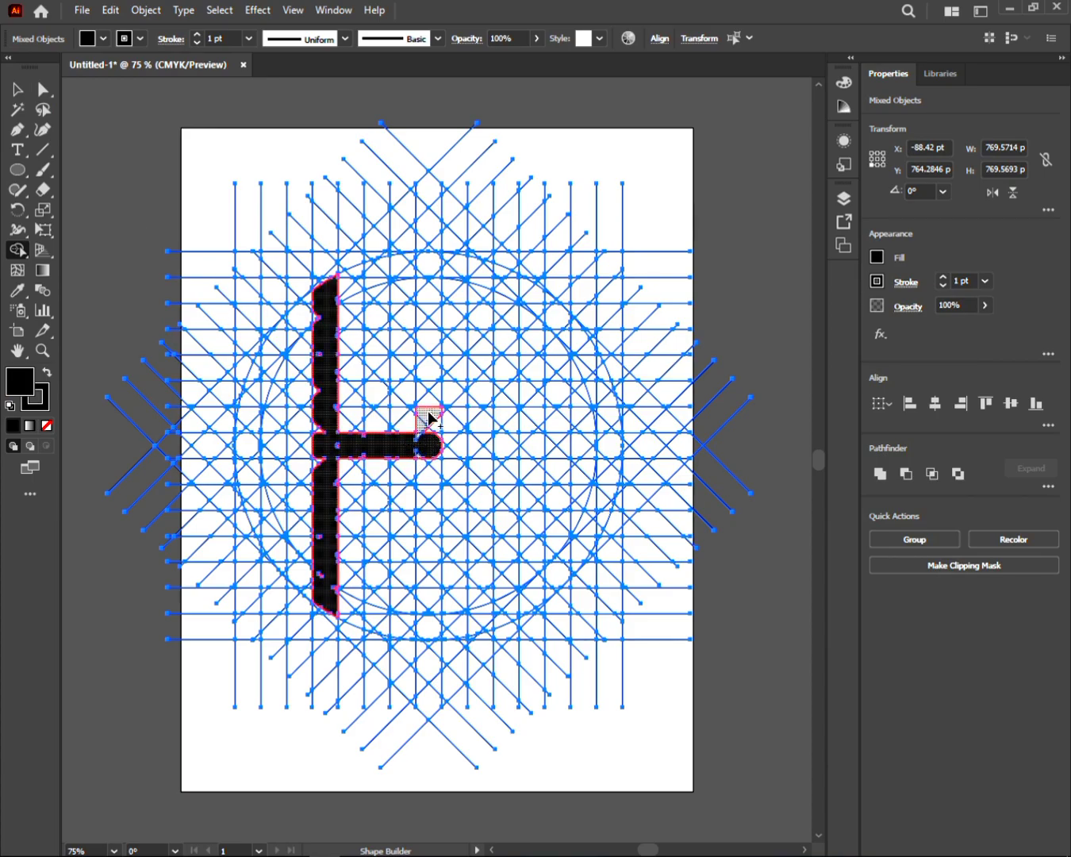
Merge cells into a black stem left of the centre line, joined to the left bar by arcs above and below.
left_click_drag(428, 420, 426, 317)
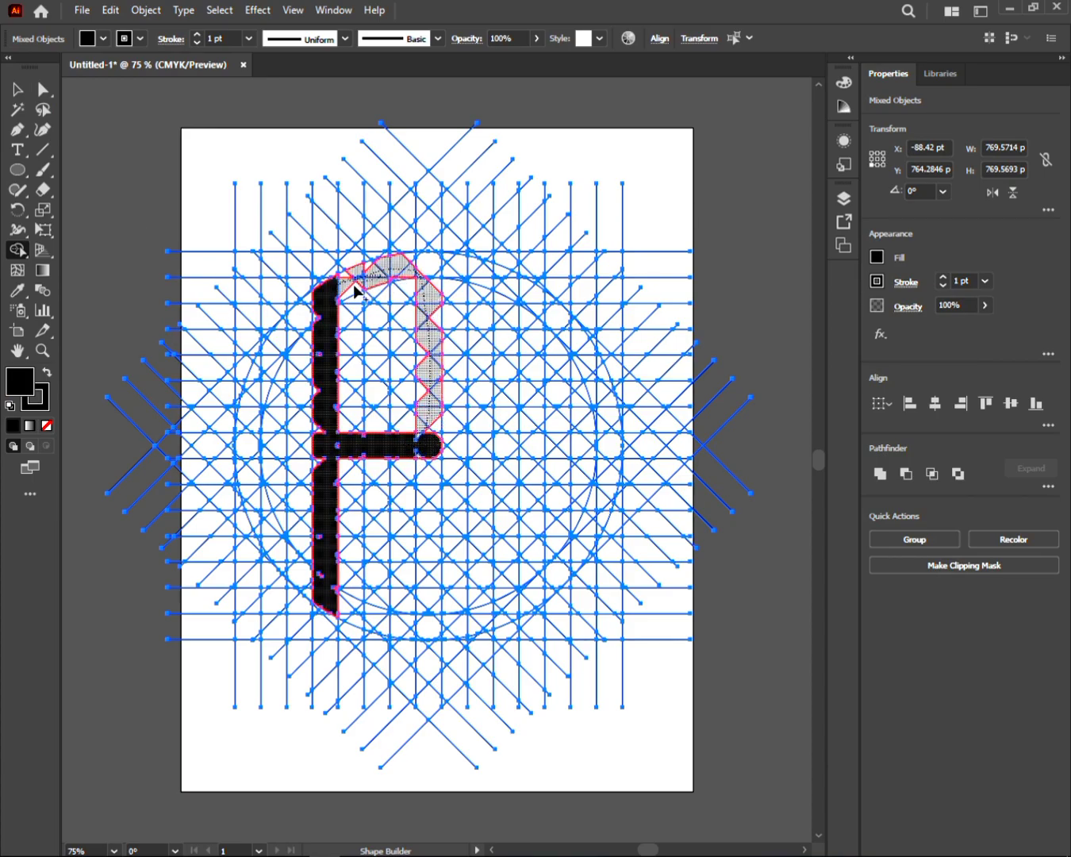
left_click_drag(432, 272, 432, 272)
mouse_move(428, 465)
left_mouse_down()
mouse_move(427, 627)
mouse_move(340, 606)
mouse_move(404, 629)
mouse_move(431, 424)
mouse_move(434, 636)
left_mouse_up()
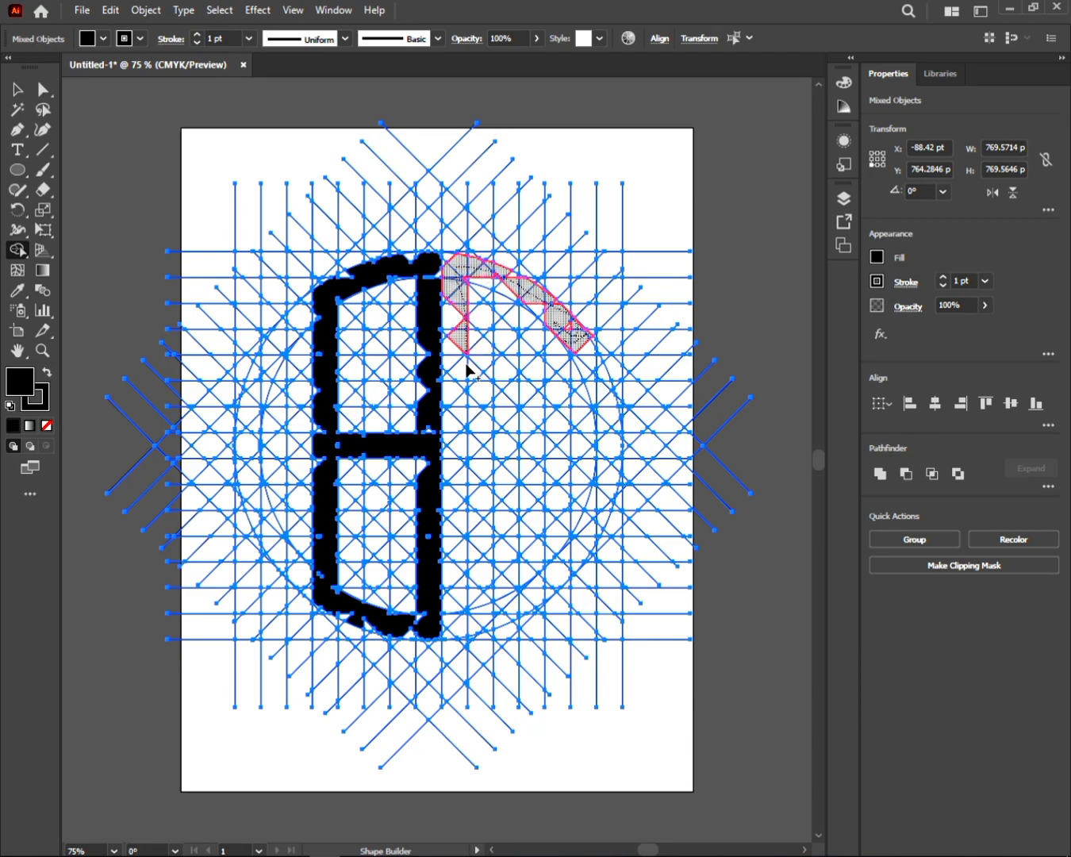
Merge cells into the black right half: a centre stem, upper and lower outer arcs, and a short inward crossbar.
left_click_drag(468, 366, 465, 458)
mouse_move(462, 530)
left_mouse_down()
mouse_move(461, 619)
mouse_move(508, 617)
mouse_move(536, 593)
left_mouse_up()
left_click_drag(603, 508, 609, 454)
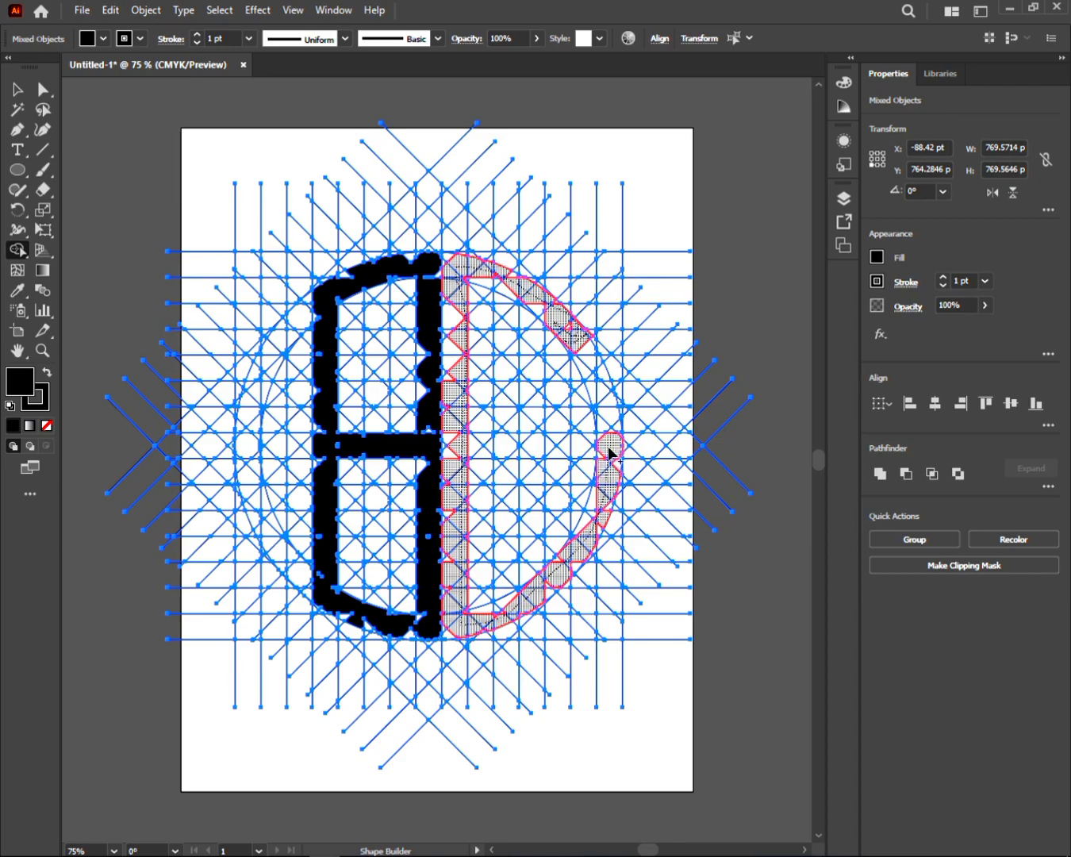
left_click_drag(528, 449, 517, 435)
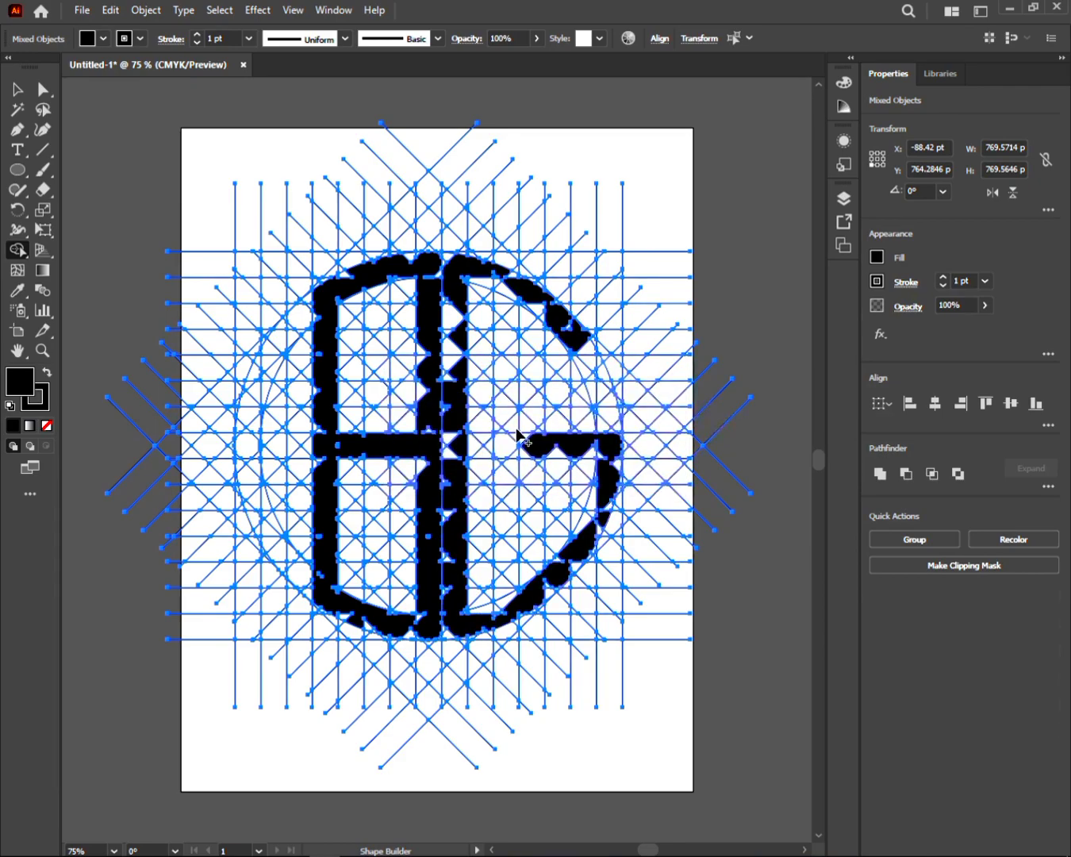
Extend the end of the upper-right arc with Shape Builder along the diagonal, and undo the excess extension.
key("z")
left_click_drag(543, 328, 689, 493)
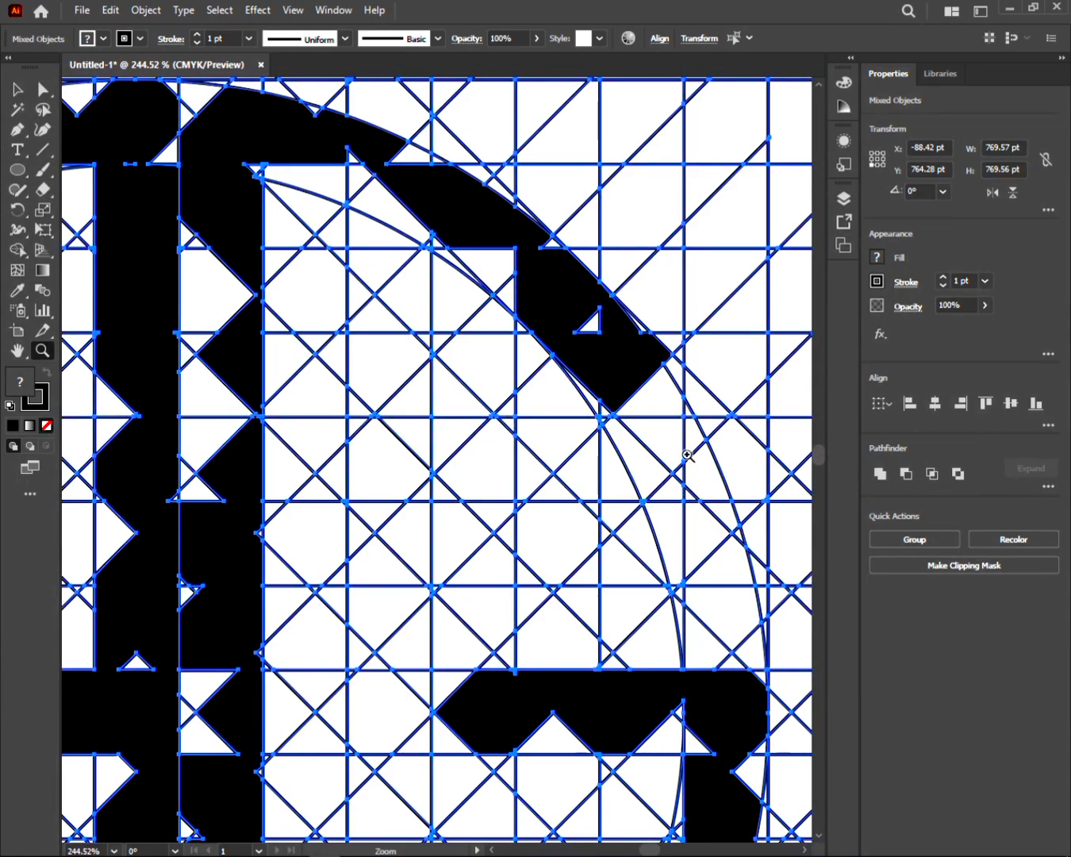
key("shift+m")
mouse_move(617, 369)
left_mouse_down()
mouse_move(706, 405)
mouse_move(617, 382)
left_mouse_up()
mouse_move(650, 429)
left_mouse_down()
mouse_move(696, 471)
mouse_move(752, 481)
mouse_move(752, 444)
mouse_move(763, 479)
mouse_move(793, 494)
left_mouse_up()
key("space")
left_click_drag(726, 481, 634, 466)
key("ctrl+z")
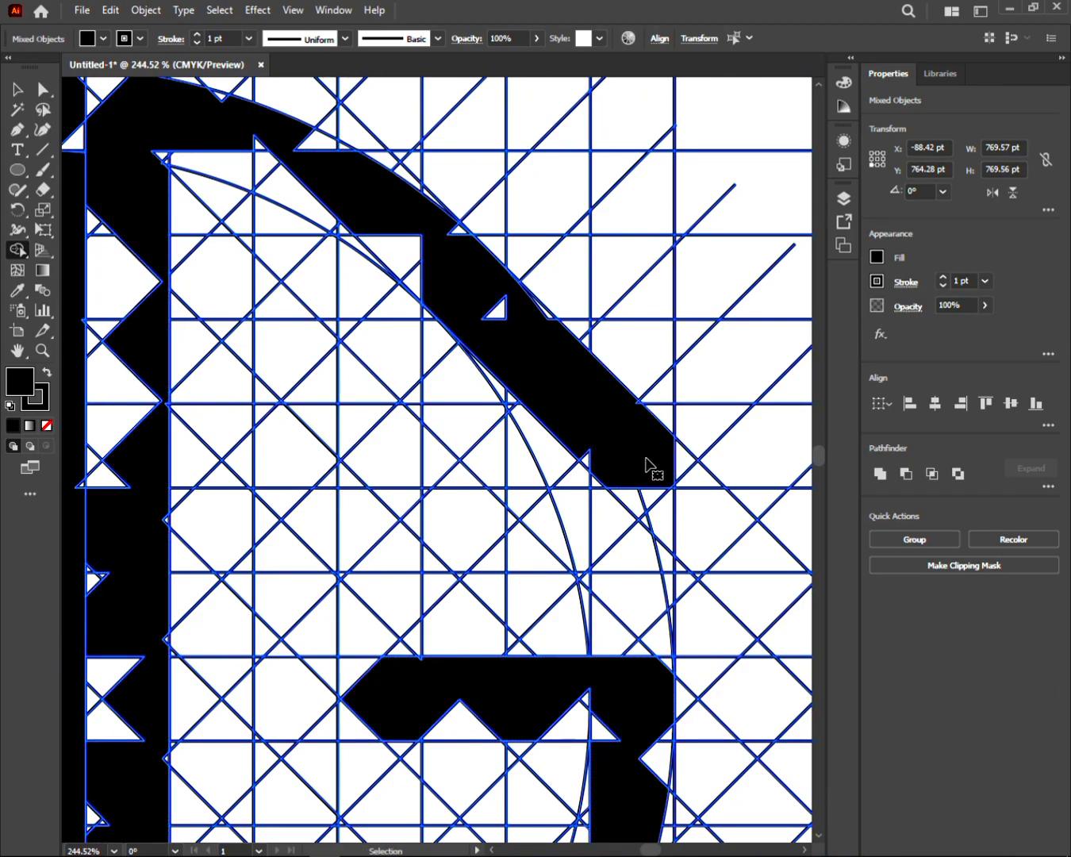
key("ctrl+z")
key("ctrl+z")
Merge the small leftover cells along the upper-right arc and its junction with the stem into the black shape.
key("space")
mouse_move(543, 375)
left_mouse_down()
mouse_move(683, 440)
mouse_move(543, 335)
mouse_move(544, 344)
mouse_move(605, 343)
mouse_move(600, 310)
left_mouse_up()
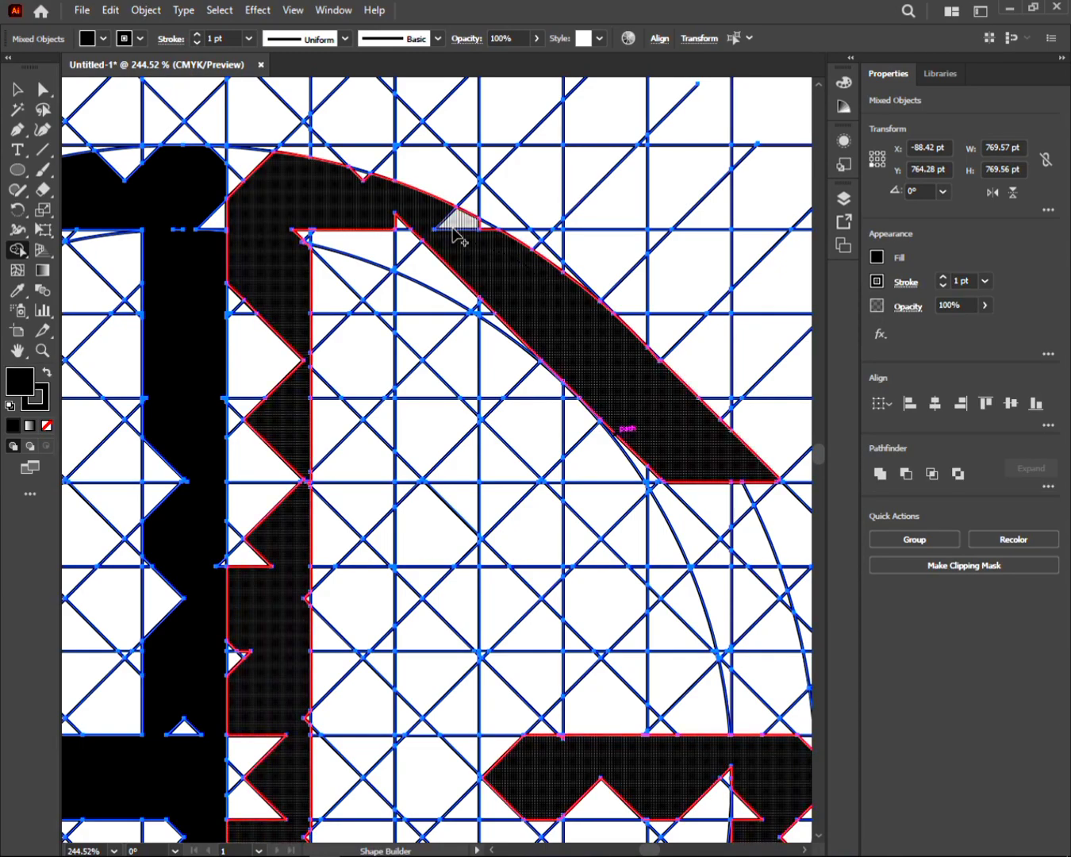
left_click_drag(487, 238, 400, 221)
key("space")
left_click_drag(330, 221, 400, 284)
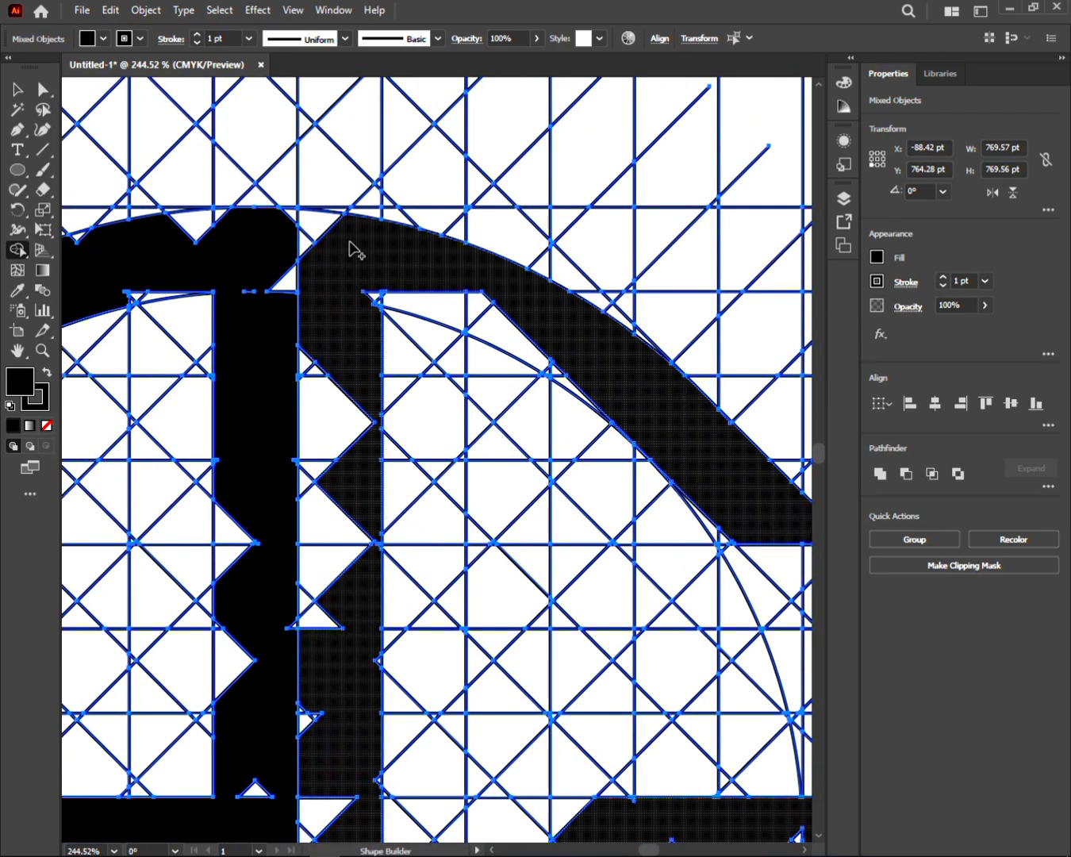
mouse_move(352, 239)
left_mouse_down()
mouse_move(313, 262)
mouse_move(364, 286)
mouse_move(492, 422)
mouse_move(583, 496)
left_mouse_up()
Merge the inner-corner slivers and the triangular notches on the upper section of the right half's stem into the black shape.
key("z")
left_click_drag(420, 399, 467, 463)
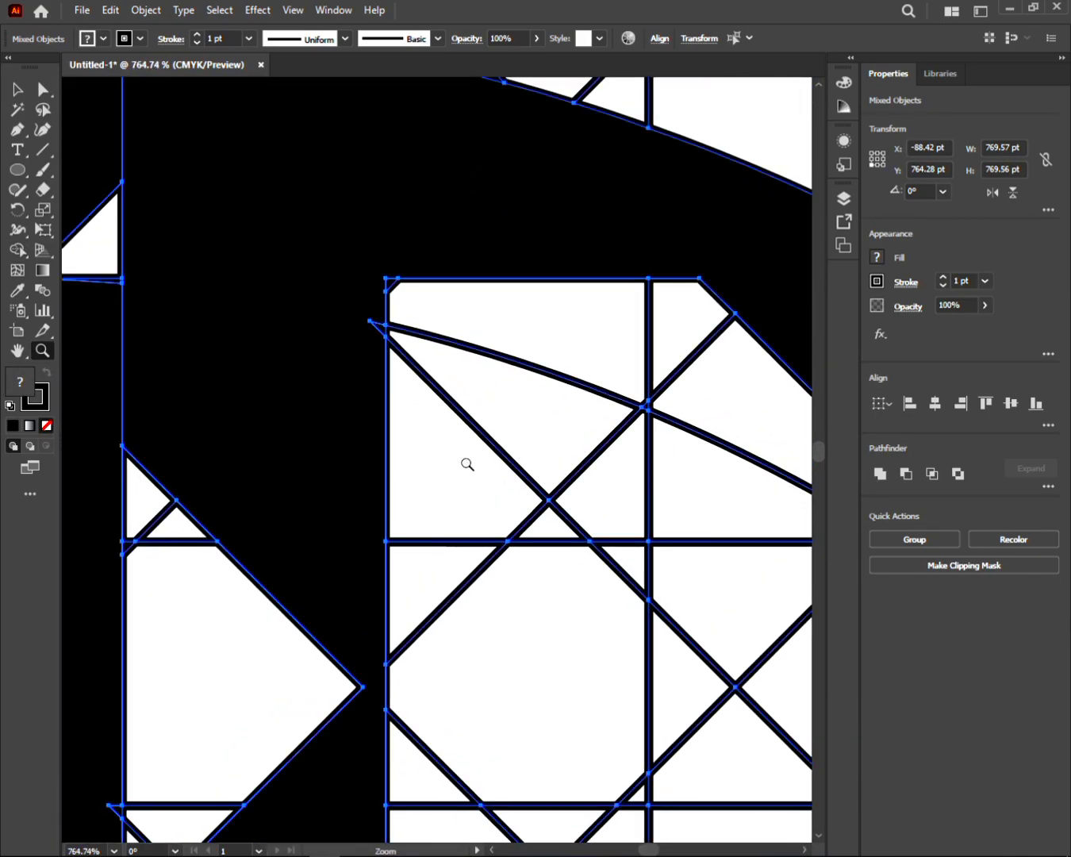
key("shift+m")
left_click_drag(371, 294, 347, 343)
key("space")
mouse_move(277, 543)
left_mouse_down()
mouse_move(325, 415)
mouse_move(207, 553)
left_mouse_up()
mouse_move(232, 689)
left_mouse_down()
mouse_move(207, 516)
mouse_move(176, 425)
left_mouse_up()
key("space")
left_click_drag(280, 361, 369, 311)
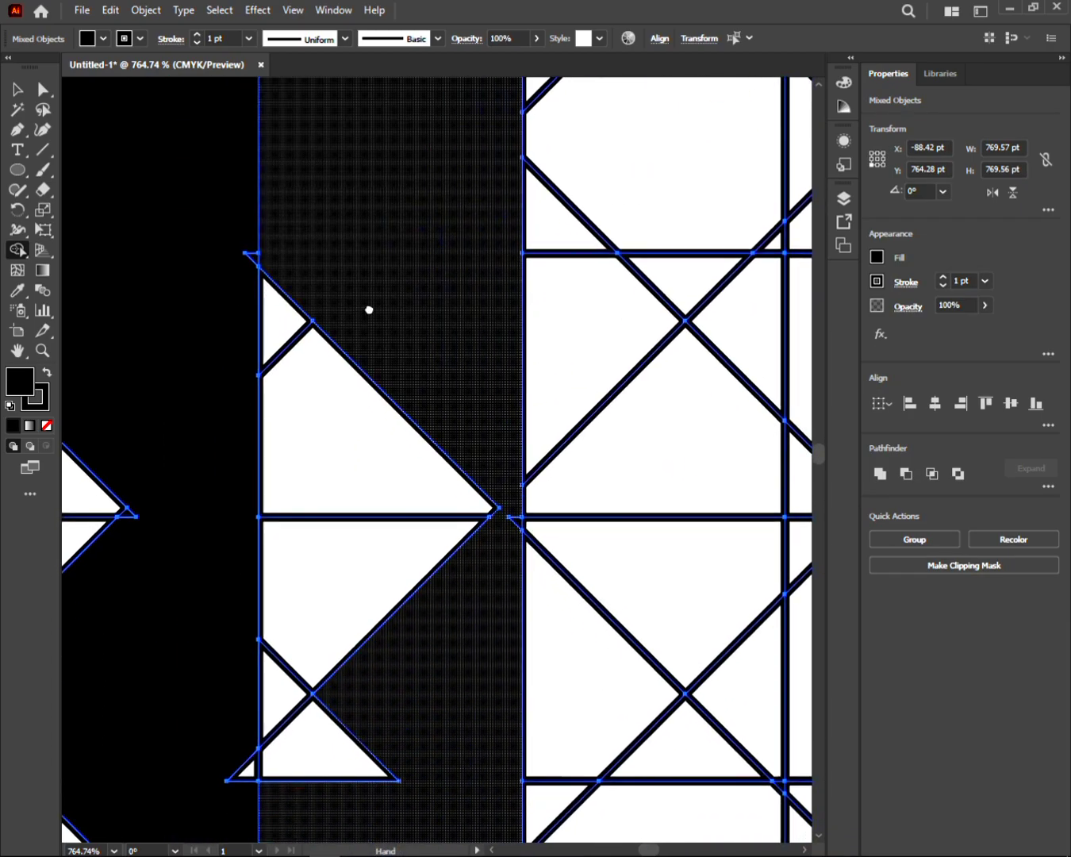
mouse_move(306, 430)
left_mouse_down()
mouse_move(353, 700)
mouse_move(462, 653)
left_mouse_up()
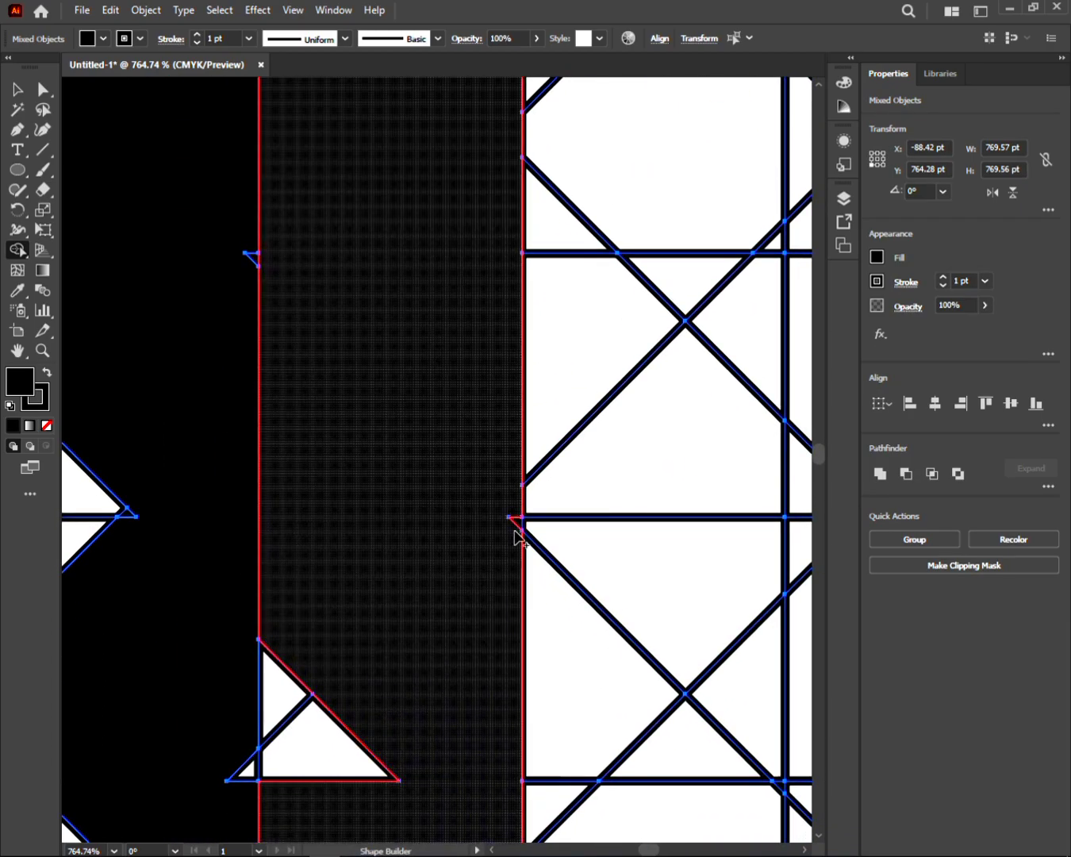
left_click_drag(514, 533, 518, 522)
Fill the remaining triangular gaps on the right half's stem just above the crossbar level.
key("space")
left_click_drag(426, 630, 446, 390)
mouse_move(317, 636)
left_mouse_down()
mouse_move(300, 419)
mouse_move(297, 432)
left_mouse_up()
key("space")
left_click_drag(353, 644, 327, 402)
left_click_drag(509, 400, 435, 584)
key("space")
left_click_drag(395, 604, 394, 442)
left_click_drag(298, 484, 264, 377)
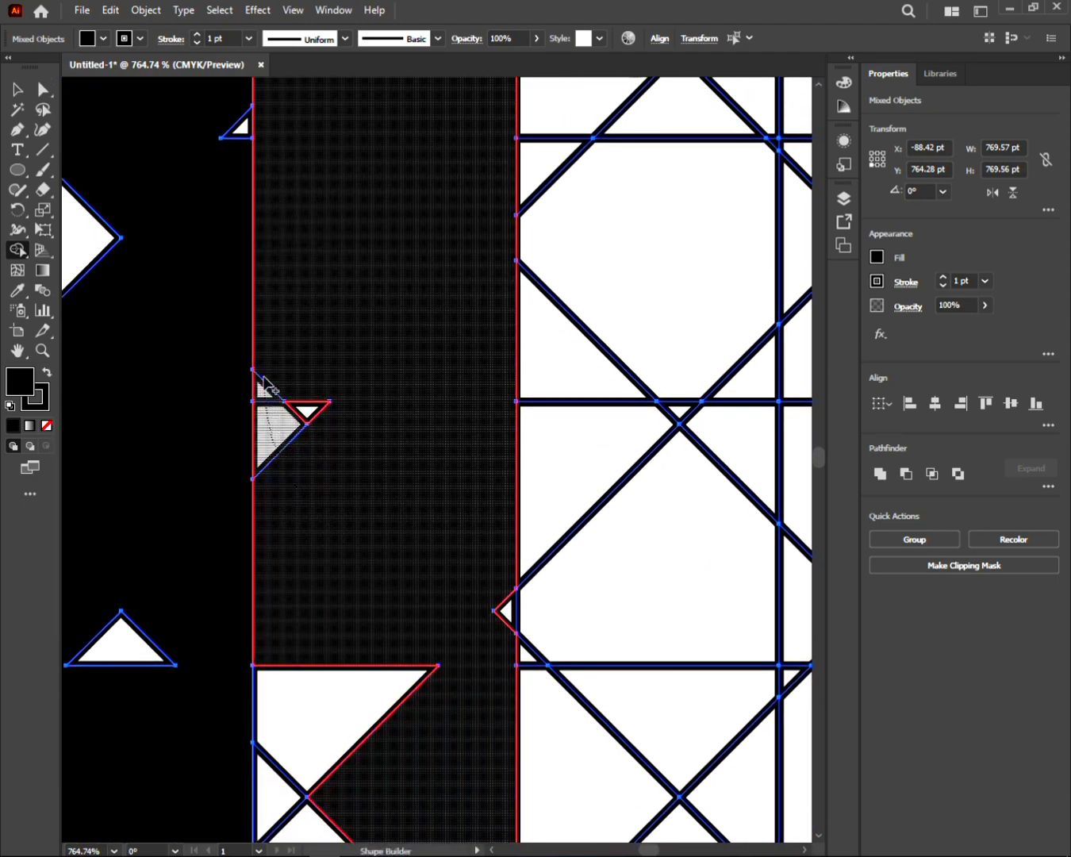
left_click_drag(326, 538, 337, 555)
Merge the large gap and edge notches at the crossbar level of the right half's stem into the black shape.
key("space")
left_click_drag(410, 559, 410, 363)
left_click_drag(506, 413, 441, 515)
key("space")
mouse_move(392, 640)
left_mouse_down()
mouse_move(344, 329)
mouse_move(283, 514)
mouse_move(304, 631)
left_mouse_up()
key("space")
left_click_drag(347, 713, 418, 476)
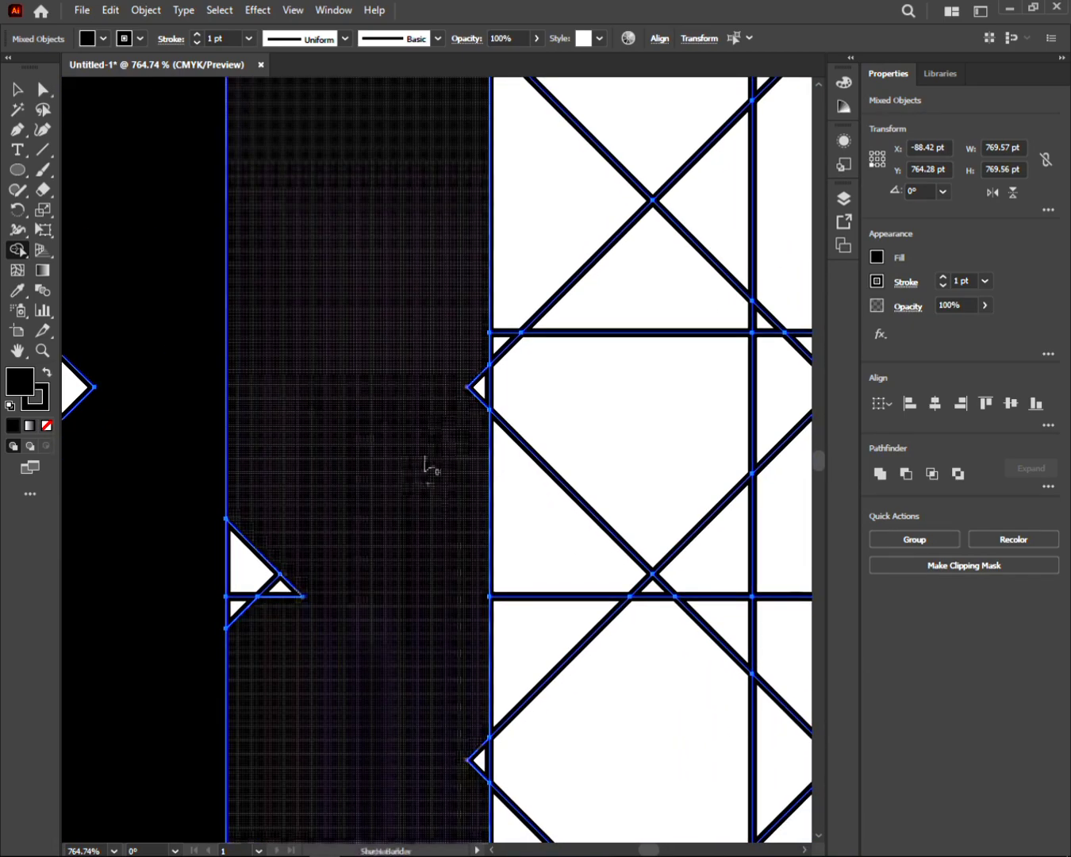
left_click_drag(478, 390, 376, 635)
Merge the white triangular gaps on the right half's stem just below the crossbar into the black shape.
key("space")
left_click_drag(264, 505, 264, 343)
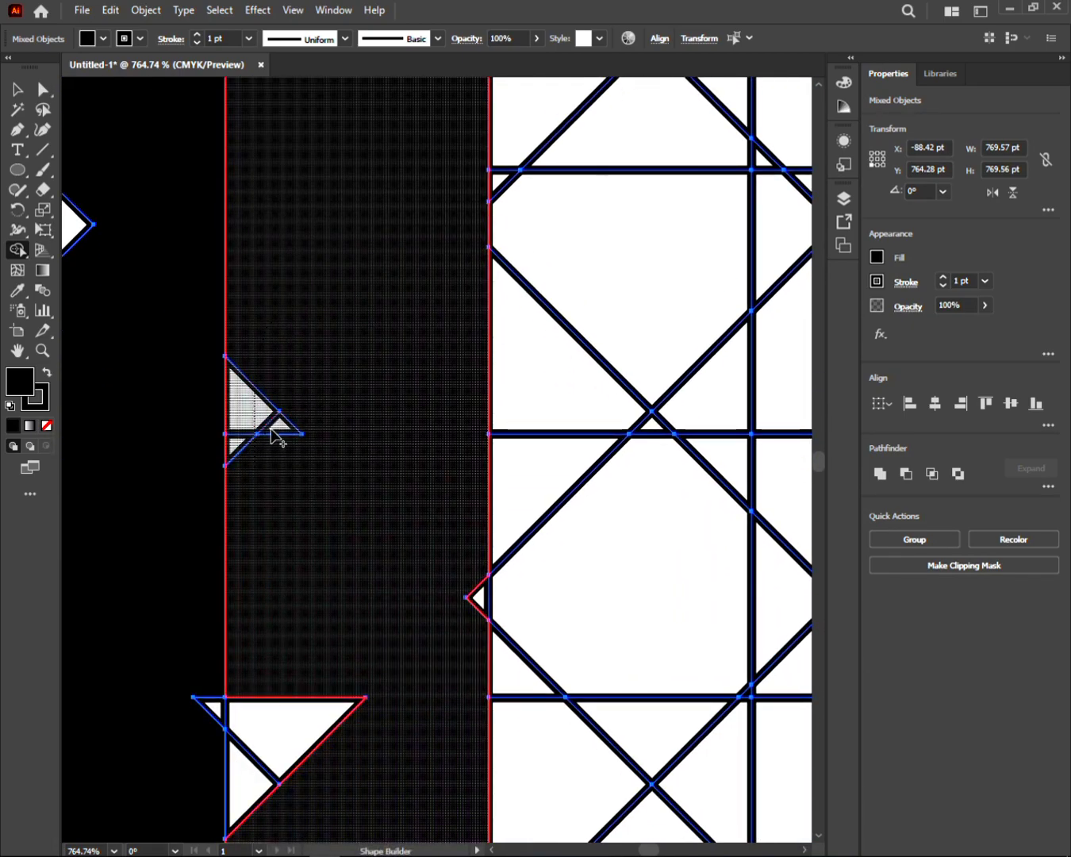
left_click_drag(268, 437, 337, 665)
key("space")
left_click_drag(415, 594, 405, 437)
key("space")
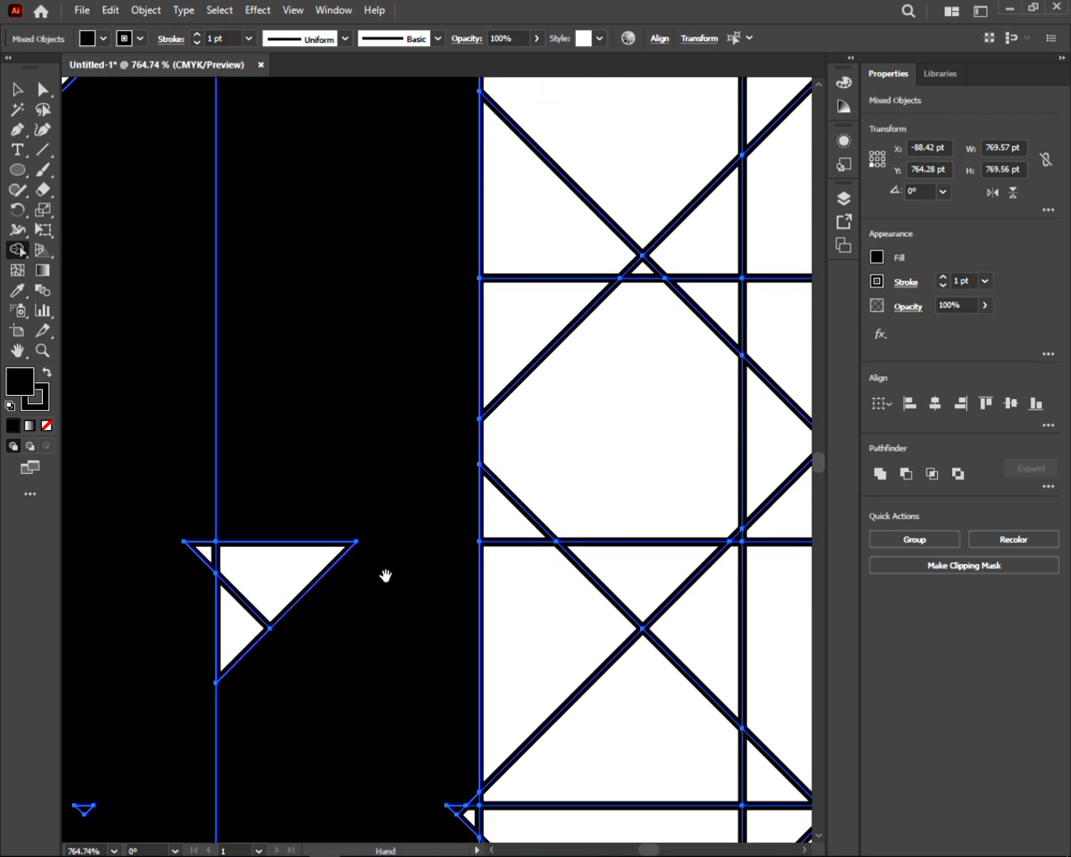
left_click_drag(385, 594, 387, 446)
left_click_drag(270, 353, 333, 665)
Merge the small slivers and edge notches along both sides of the right half's lower stem into the black shape.
key("space")
left_click_drag(385, 617, 360, 418)
mouse_move(423, 433)
left_mouse_down()
mouse_move(444, 482)
mouse_move(451, 476)
left_mouse_up()
key("space")
left_click_drag(406, 639, 403, 429)
left_click_drag(242, 584, 245, 595)
key("space")
left_click_drag(294, 580, 296, 358)
left_click_drag(440, 422, 445, 403)
Fill the pair of triangular gaps and the thin sliver on the stem's edge just above the bottom arc.
key("space")
left_click_drag(369, 680, 364, 510)
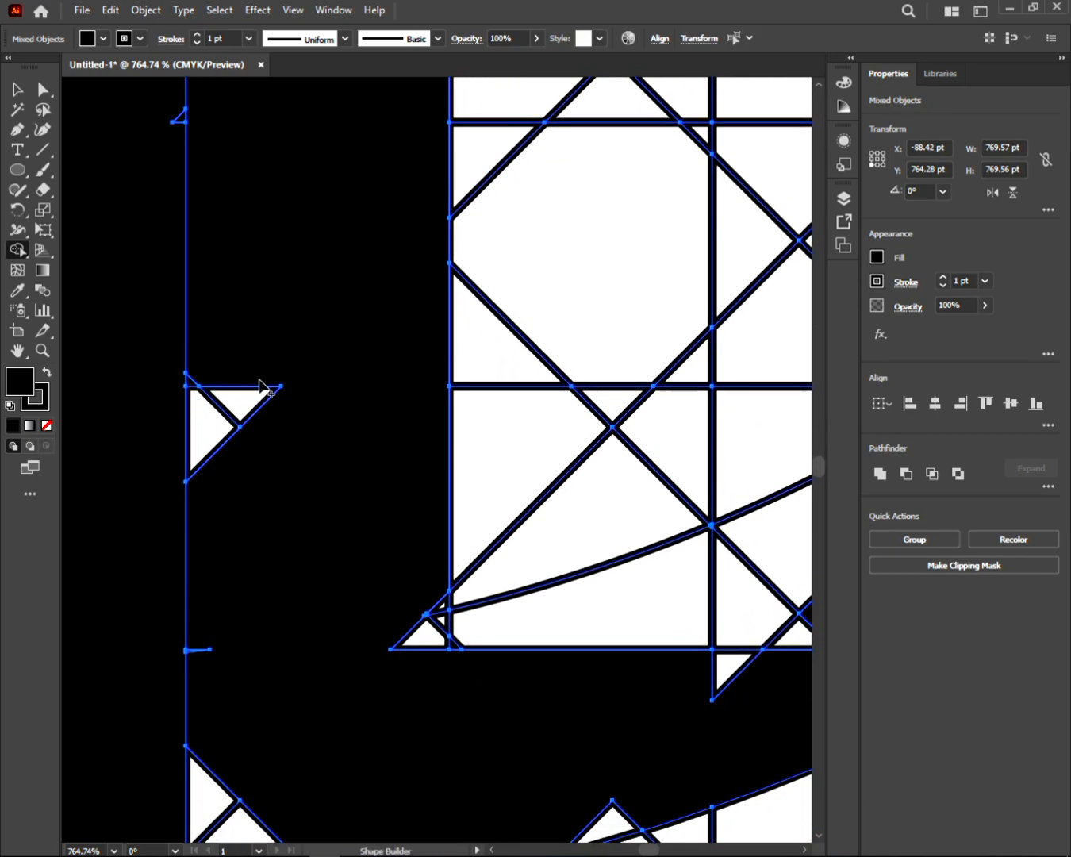
left_click_drag(269, 401, 207, 467)
left_click_drag(198, 389, 200, 396)
Square off the stem's inner corner at the bottom arc and merge the triangular cells at the stem's foot into it.
key("space")
left_click_drag(328, 626, 315, 492)
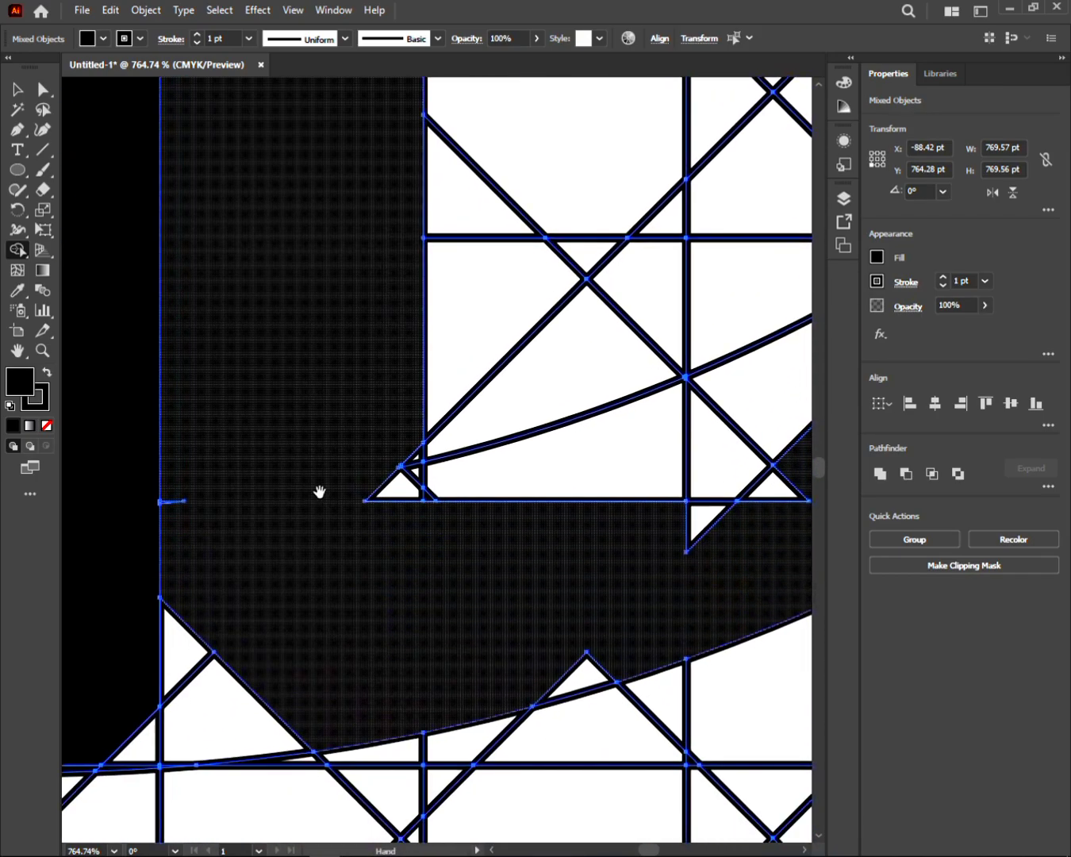
left_click_drag(410, 498, 409, 504)
left_click_drag(174, 479, 190, 738)
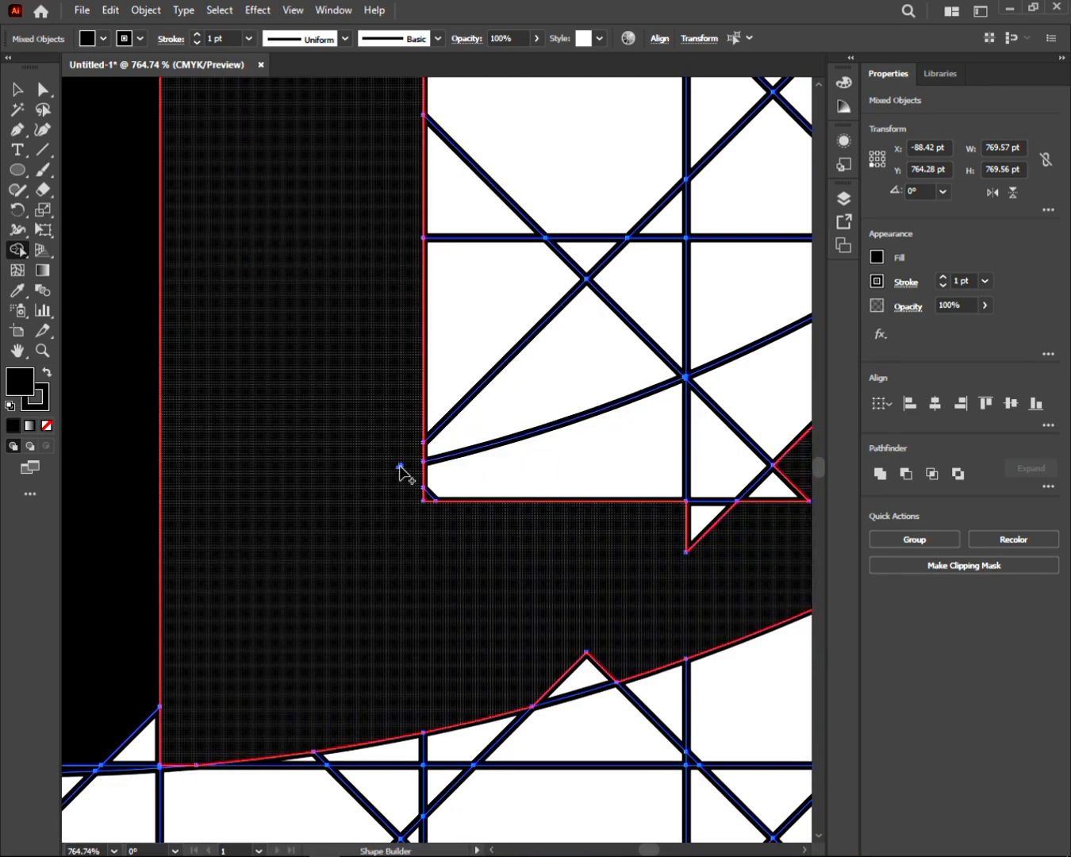
Merge the triangular notches on the inner and outer edges where the bottom arc starts rising into the black shape.
key("space")
left_click_drag(662, 607, 329, 664)
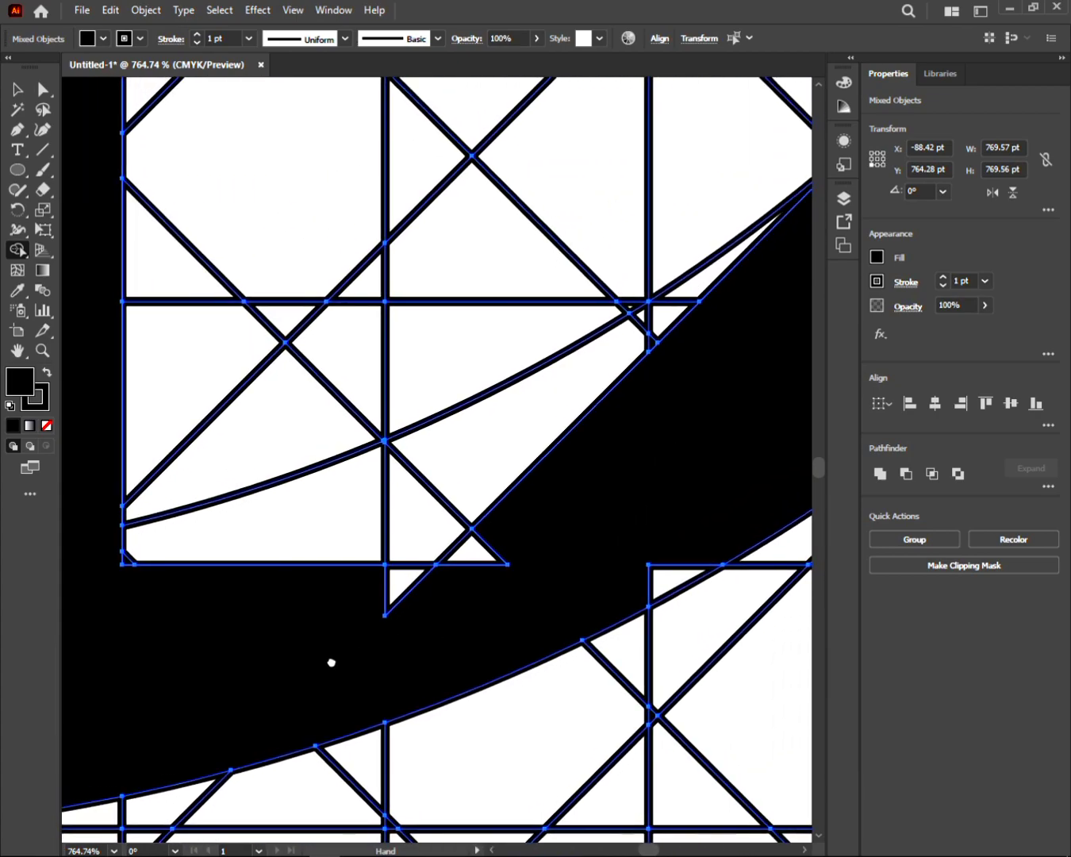
left_click_drag(467, 553, 468, 555)
key("space")
mouse_move(559, 564)
left_mouse_down()
mouse_move(415, 626)
mouse_move(541, 627)
left_mouse_up()
key("space")
Merge the gaps along the middle section of the lower-right arc into the black shape.
left_click_drag(580, 547, 292, 694)
left_click(488, 501)
key("space")
left_click_drag(598, 455, 333, 692)
mouse_move(428, 659)
left_mouse_down()
mouse_move(515, 622)
mouse_move(535, 584)
left_mouse_up()
key("ctrl+z")
left_click_drag(441, 607, 551, 496)
left_click_drag(382, 552, 390, 446)
Merge the remaining edge gaps near the upper end of the lower-right arc into the black shape.
key("space")
mouse_move(467, 432)
left_mouse_down()
mouse_move(296, 578)
mouse_move(292, 602)
left_mouse_up()
mouse_move(378, 540)
left_mouse_down()
mouse_move(516, 320)
mouse_move(533, 402)
left_mouse_up()
key("space")
mouse_move(562, 572)
left_mouse_down()
mouse_move(436, 550)
mouse_move(541, 312)
mouse_move(541, 344)
left_mouse_up()
Fill the triangular gaps and the pointed end of the right half's short horizontal bar to make it a solid rectangle.
key("z")
mouse_move(504, 497)
left_mouse_down()
mouse_move(479, 408)
mouse_move(310, 308)
left_mouse_up()
key("shift+m")
mouse_move(516, 359)
left_mouse_down()
mouse_move(530, 322)
mouse_move(532, 338)
mouse_move(477, 329)
left_mouse_up()
left_click(450, 326)
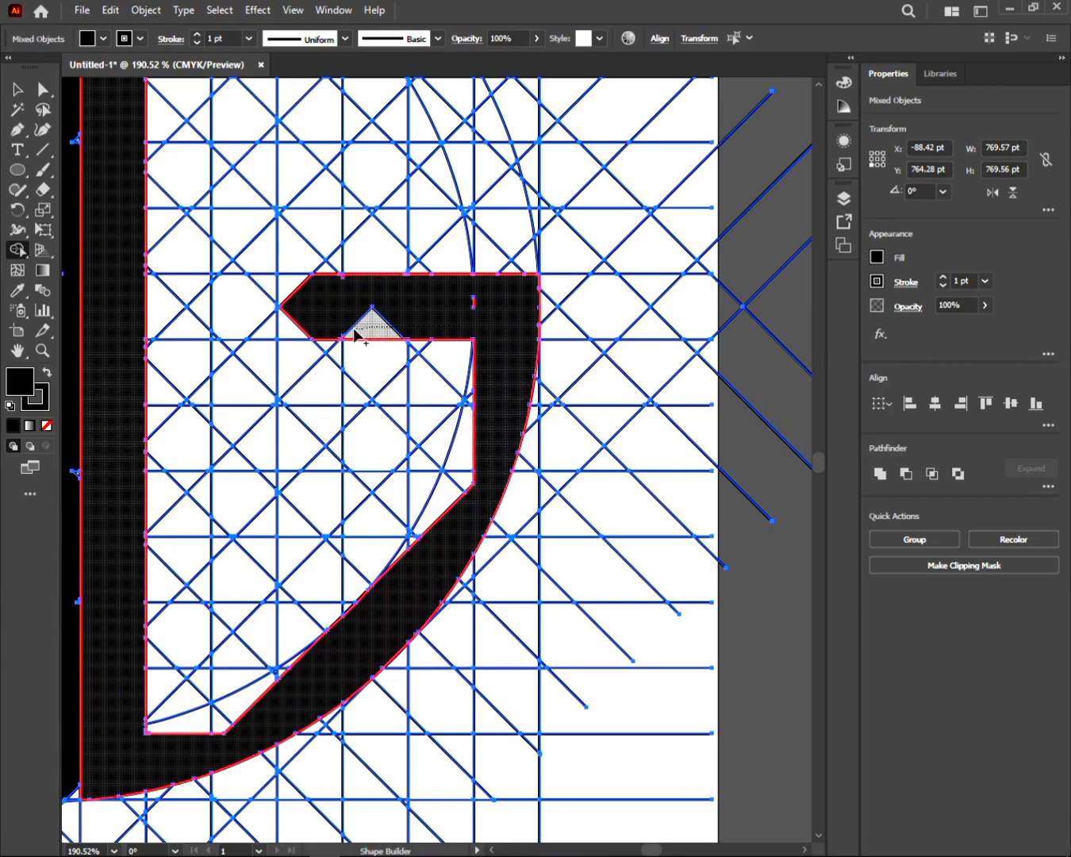
left_click_drag(293, 296, 479, 304)
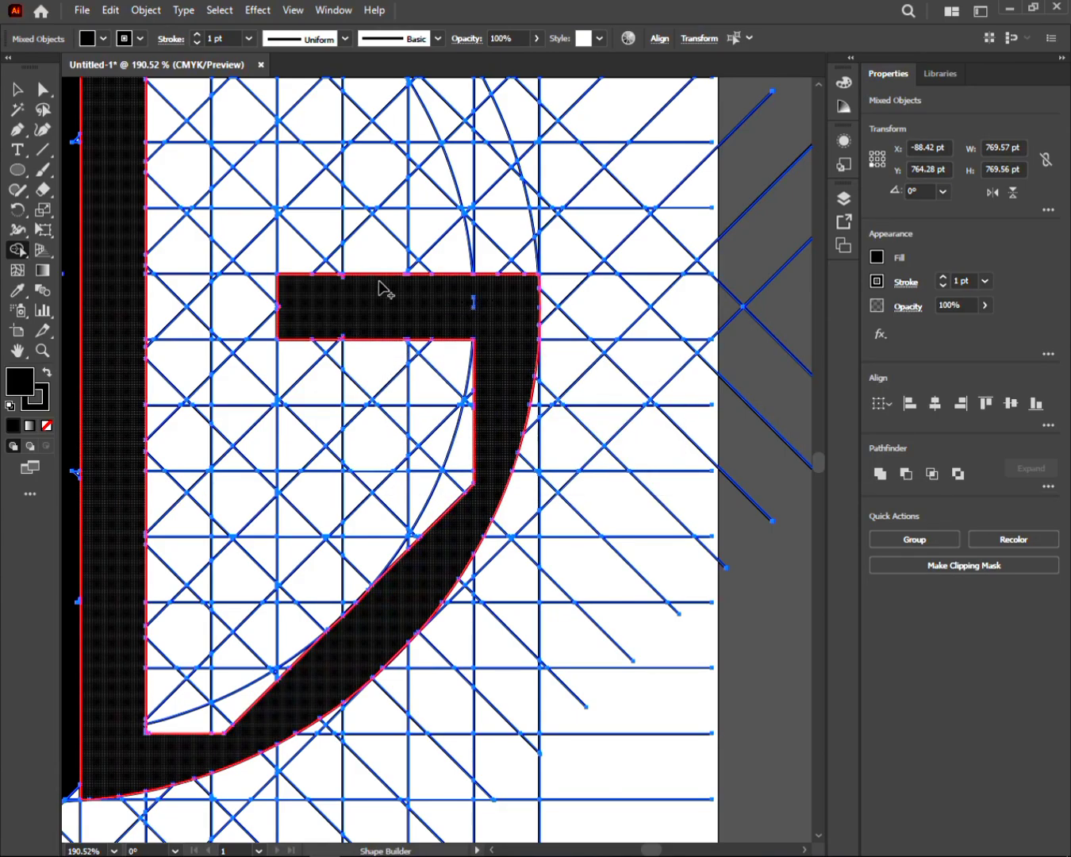
Merge the tiny notches along the edges of the right half's horizontal bar into the black shape.
key("z")
left_click_drag(342, 289, 482, 393)
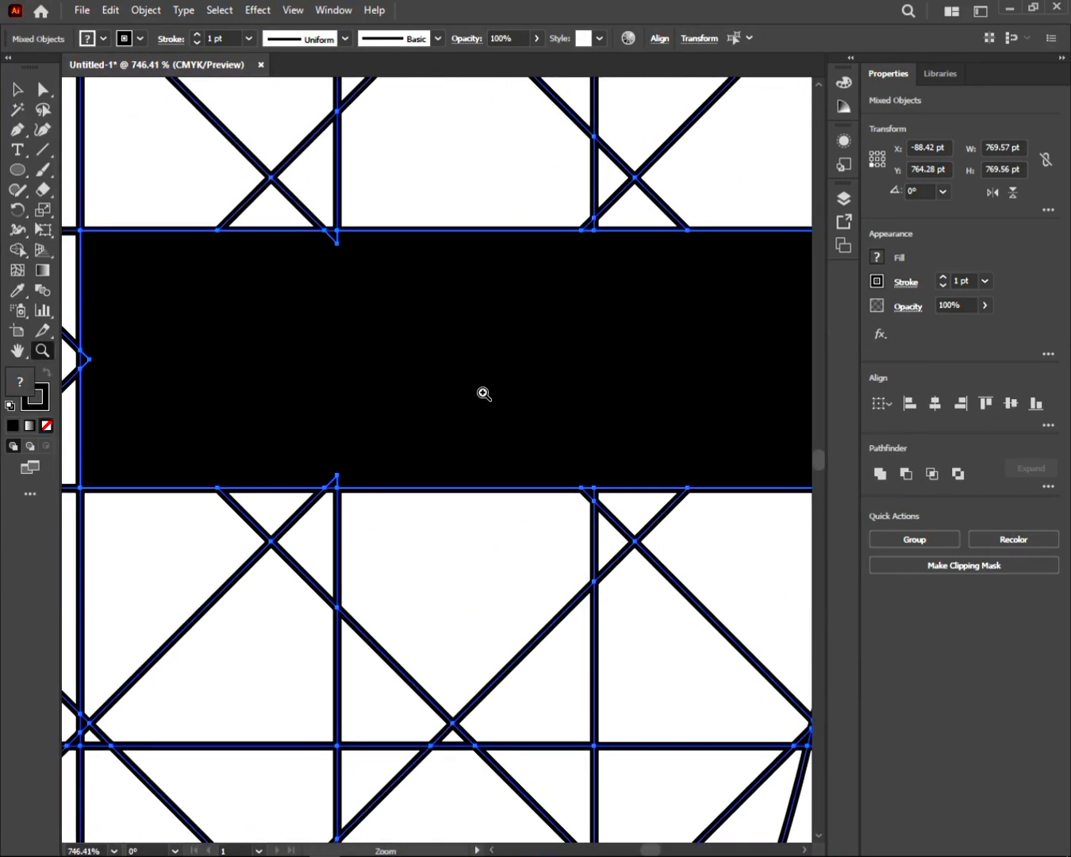
key("shift+m")
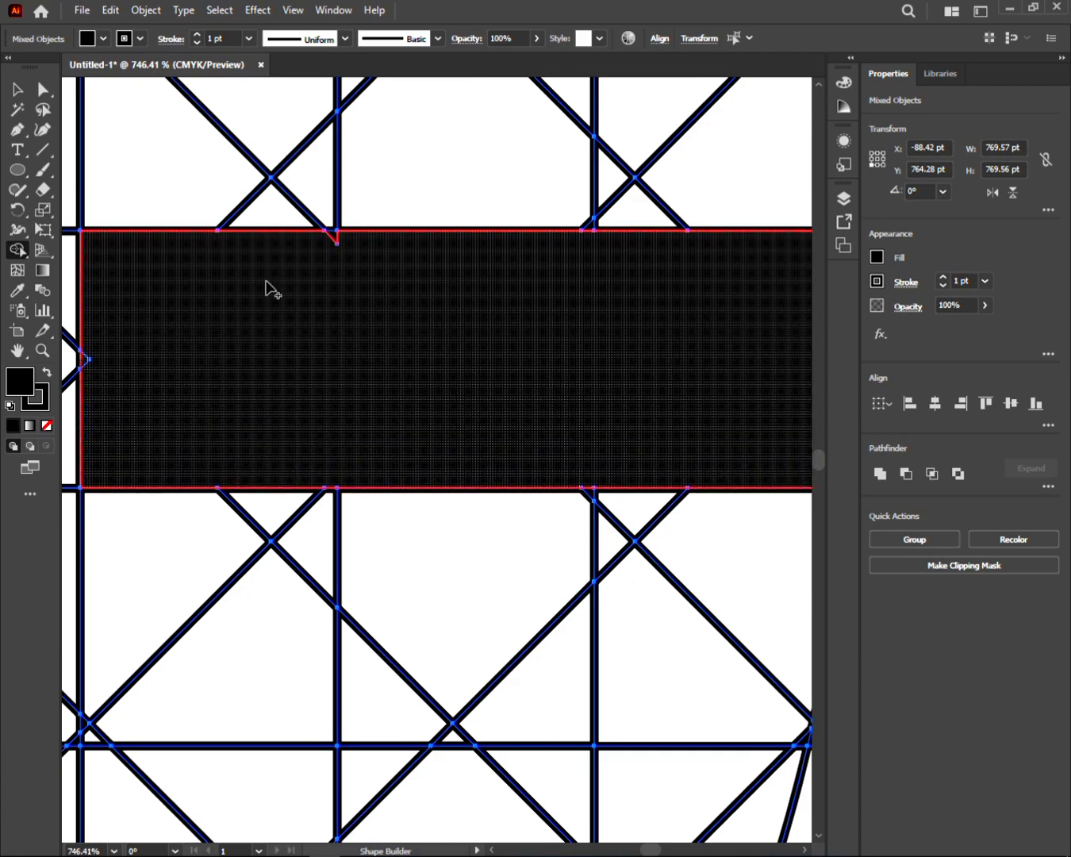
left_click_drag(535, 326, 349, 353)
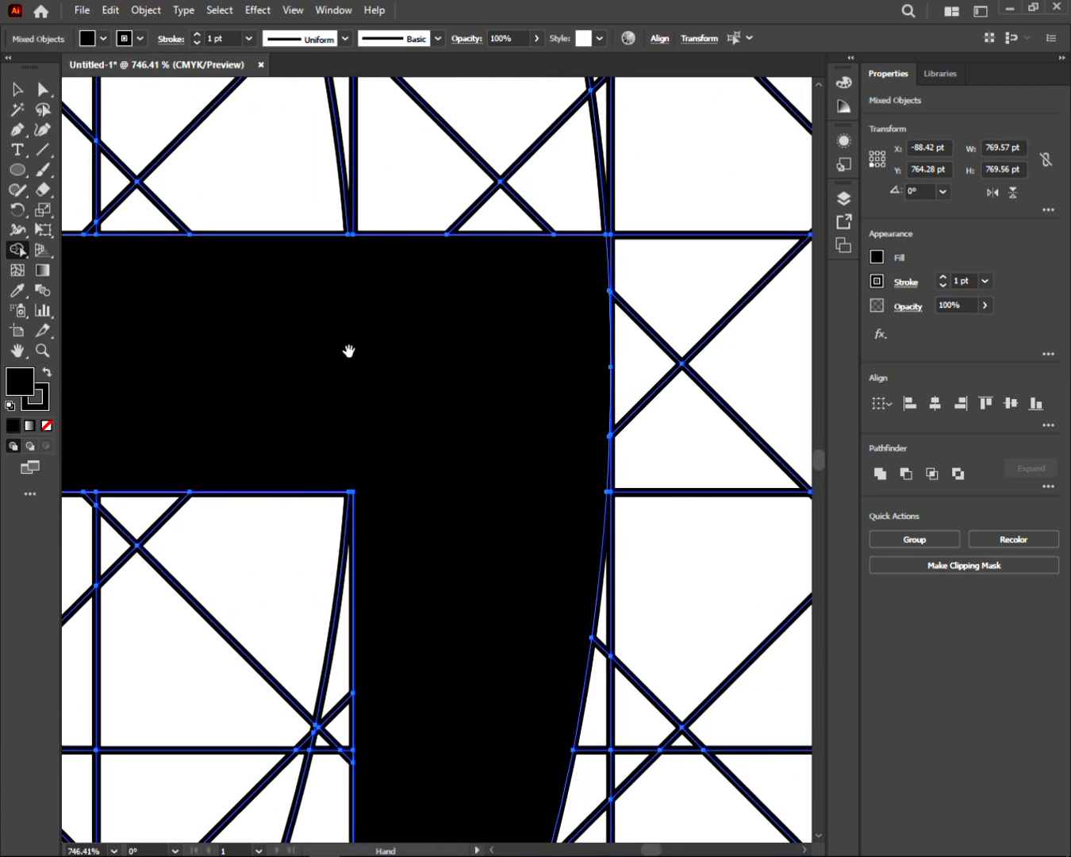
Merge the cells between the lower-right curve's straight inner edge and the inner circle so the edge follows the circle.
key("z")
mouse_move(492, 519)
left_mouse_down()
mouse_move(501, 482)
mouse_move(488, 506)
left_mouse_up()
left_click_drag(492, 703, 555, 329)
key("shift+m")
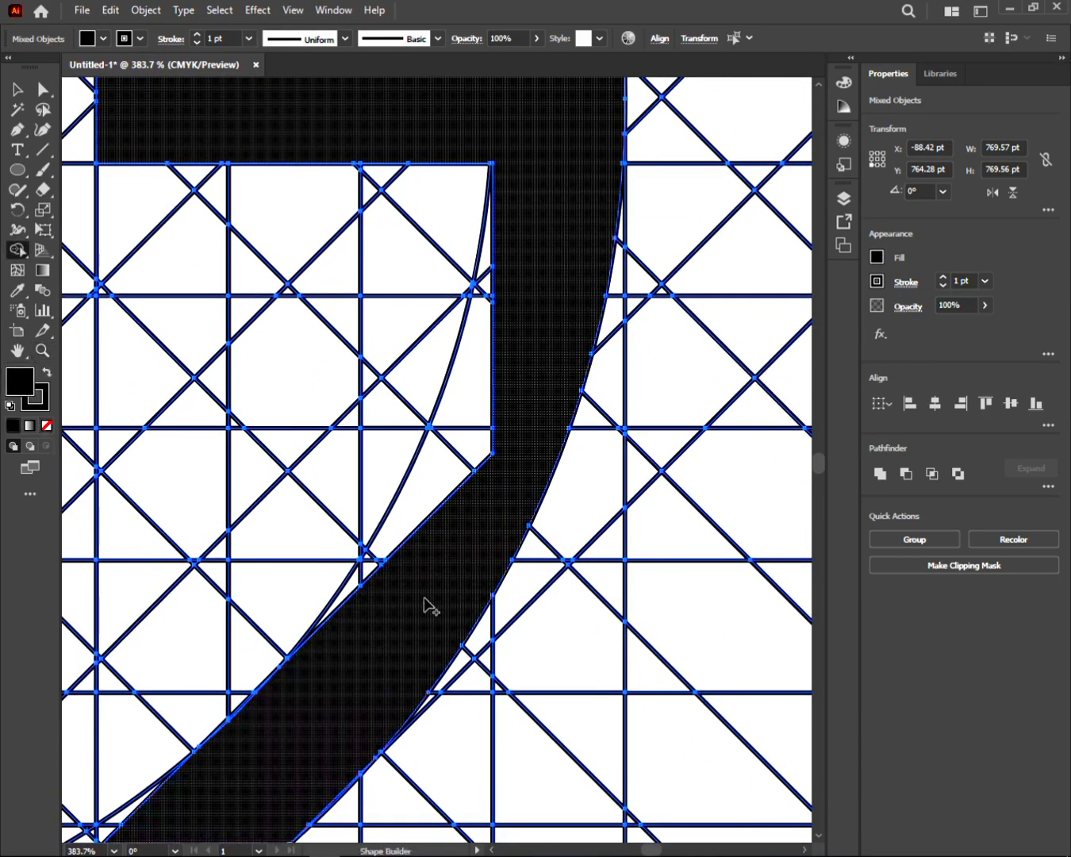
mouse_move(361, 567)
left_mouse_down()
mouse_move(406, 526)
mouse_move(488, 292)
left_mouse_up()
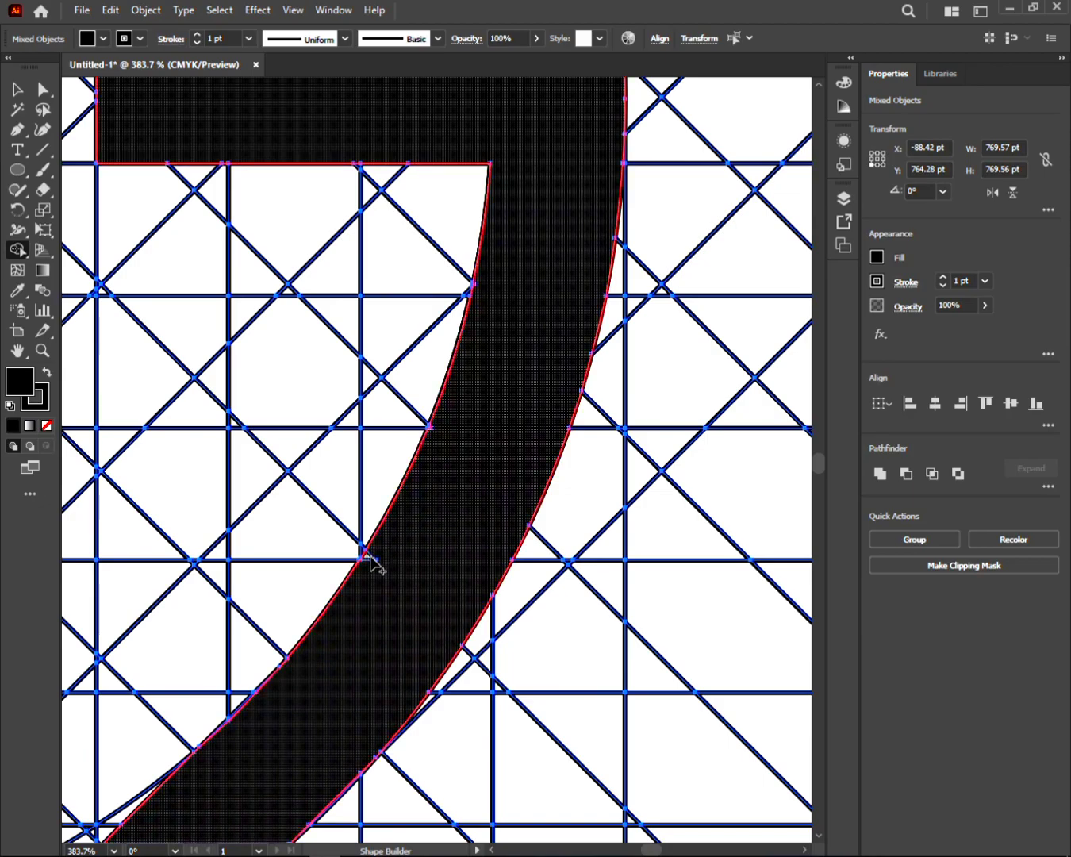
Clean up the tiny slivers along the inner edge of the lower-right curve, up to the horizontal bar.
key("z")
left_click_drag(432, 446, 564, 596)
key("shift+m")
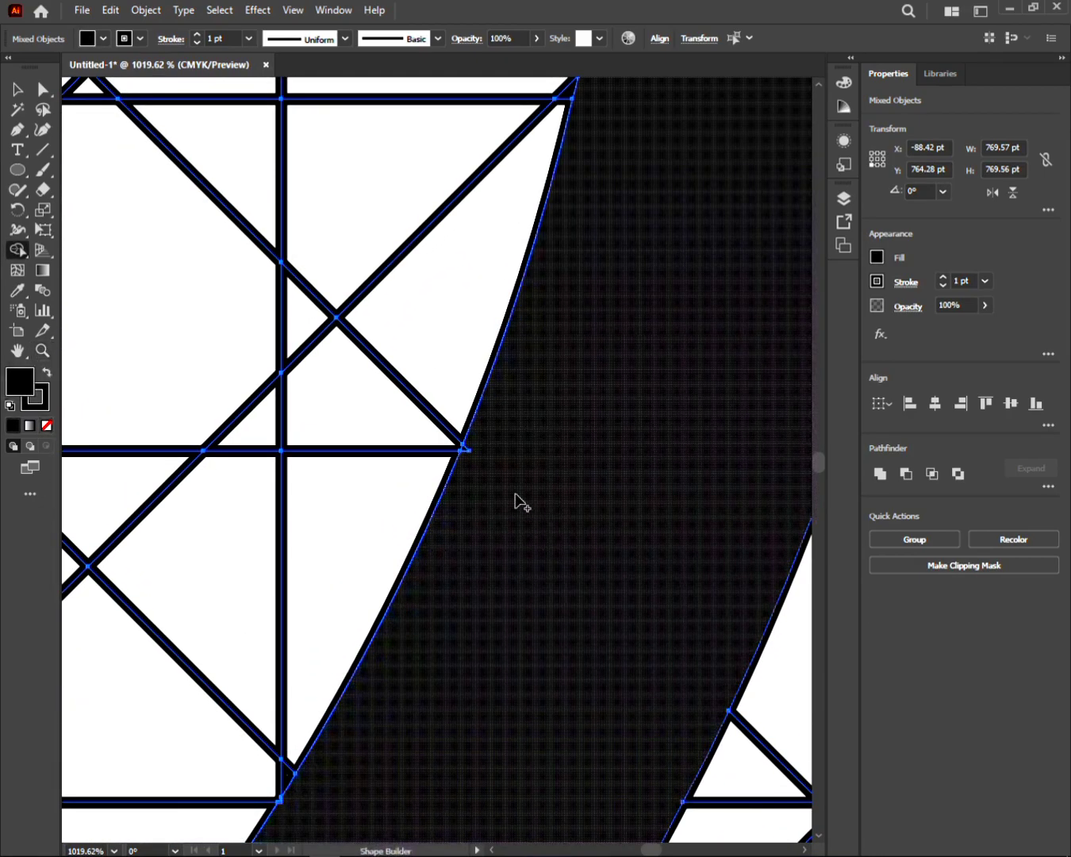
left_click_drag(543, 450, 470, 558)
left_click_drag(521, 403, 436, 706)
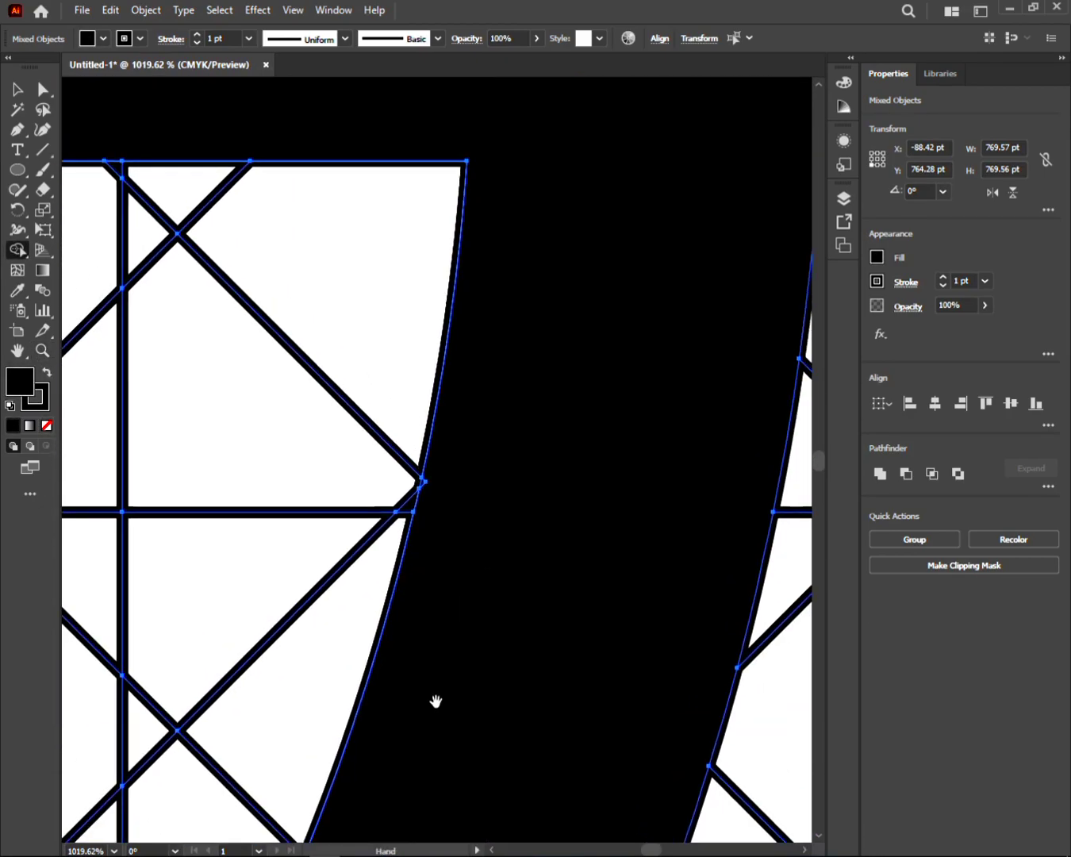
left_click(423, 484)
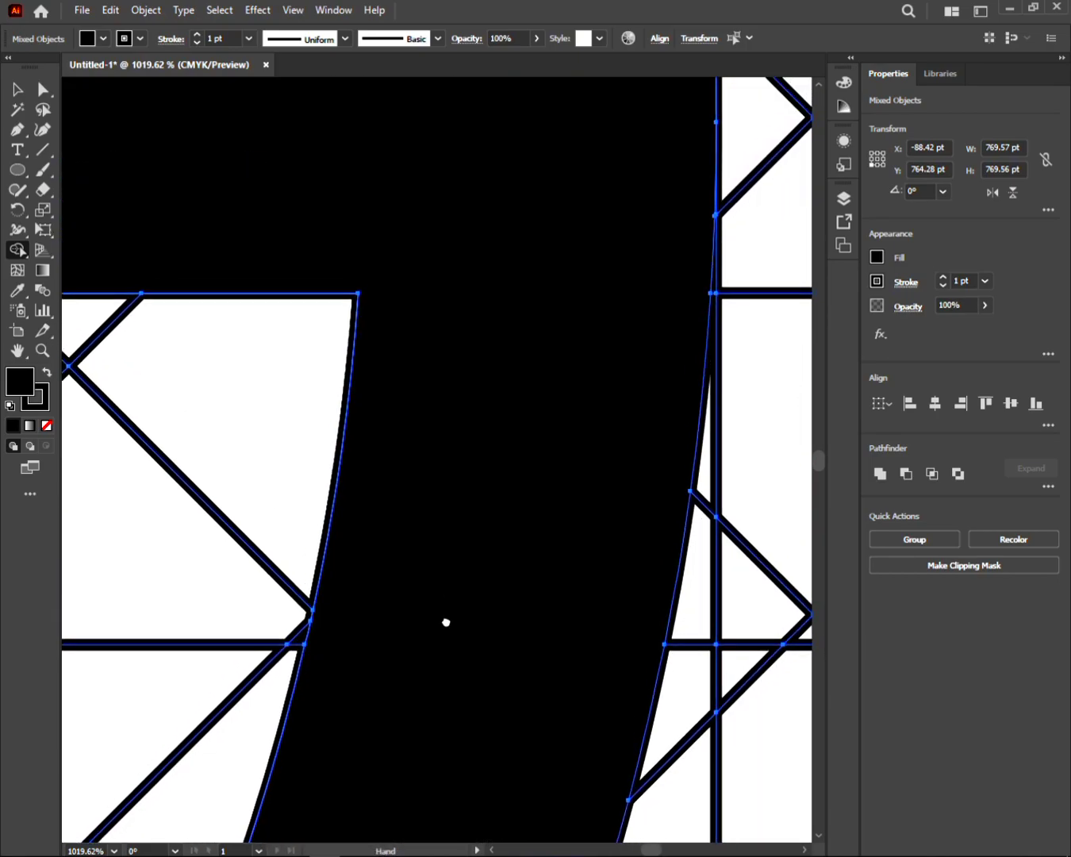
Merge the cells below the upper-right arc, out to the inner circle, into the black shape.
key("z")
left_click(386, 468, "alt")
left_click_drag(385, 468, 273, 428)
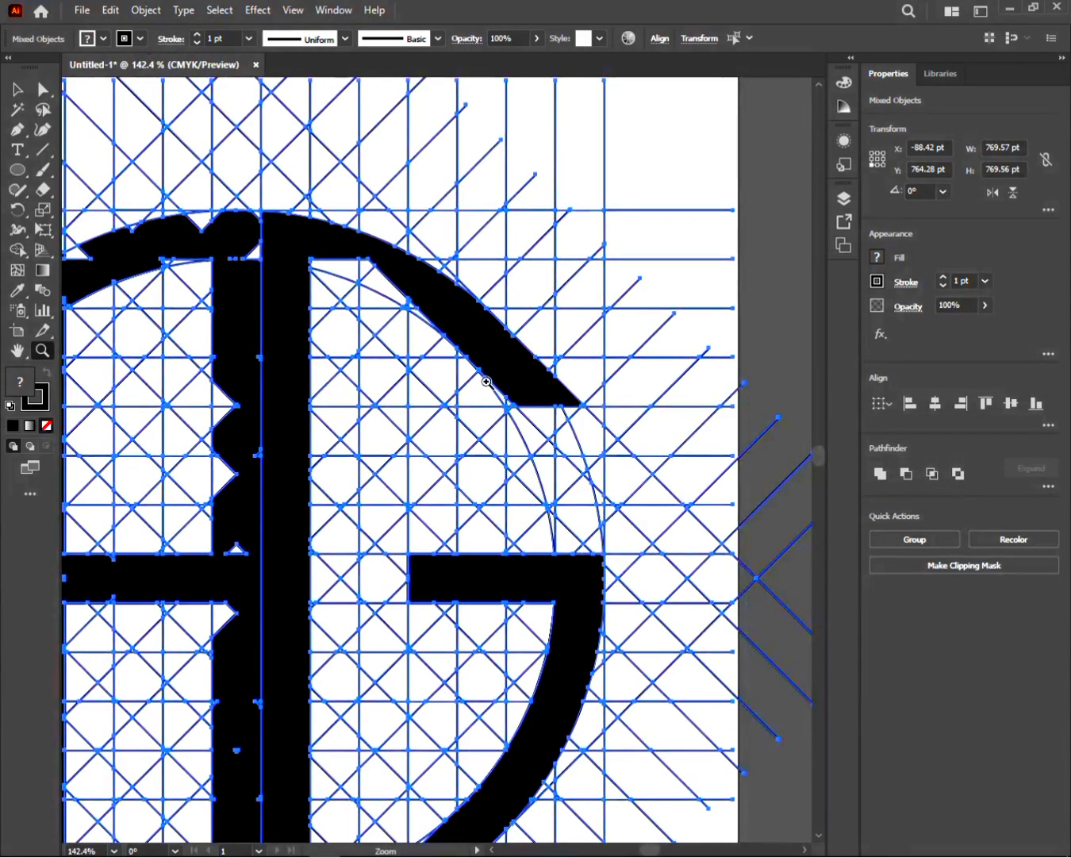
mouse_move(388, 326)
left_mouse_down()
mouse_move(425, 323)
mouse_move(567, 470)
left_mouse_up()
key("shift+m")
left_click_drag(527, 389, 466, 399)
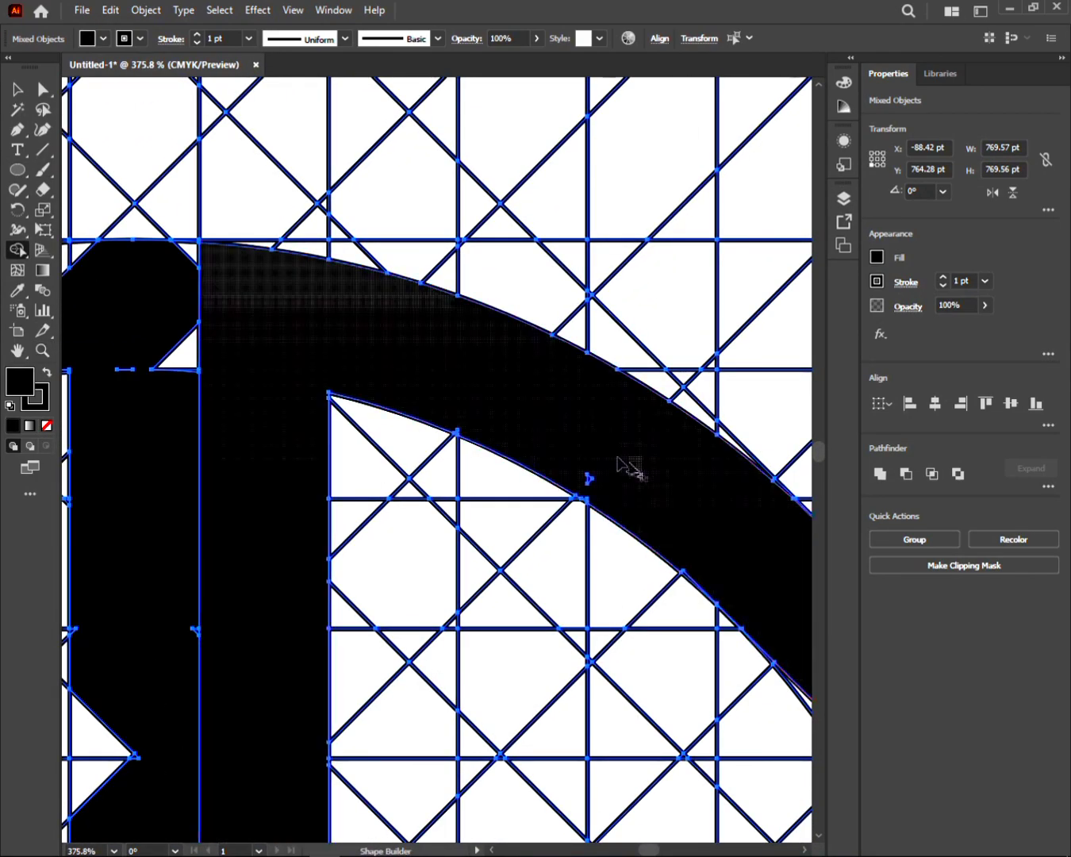
Merge the small slivers at the line crossings along the upper-right arc's inner edge into the black shape.
left_click_drag(459, 436, 393, 417)
key("ctrl+z")
key("z")
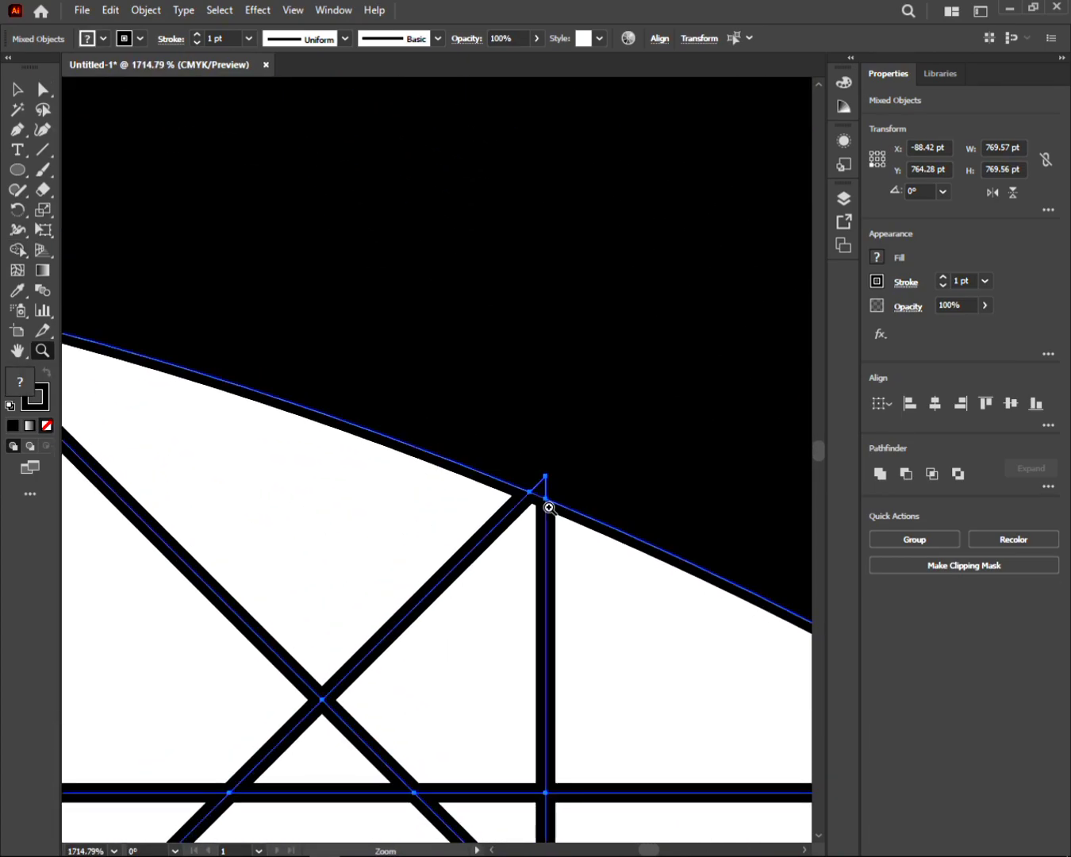
left_click_drag(561, 487, 541, 489)
key("ctrl+space")
left_click_drag(594, 521, 598, 586)
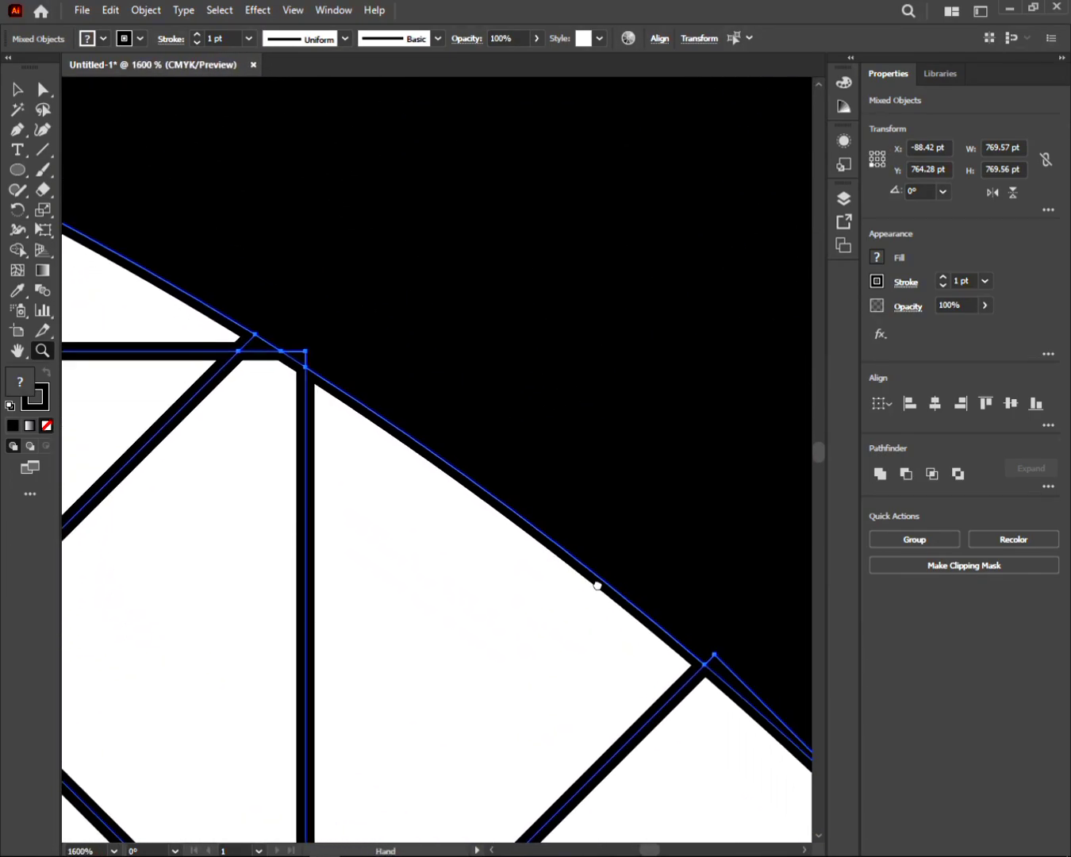
left_click(727, 676)
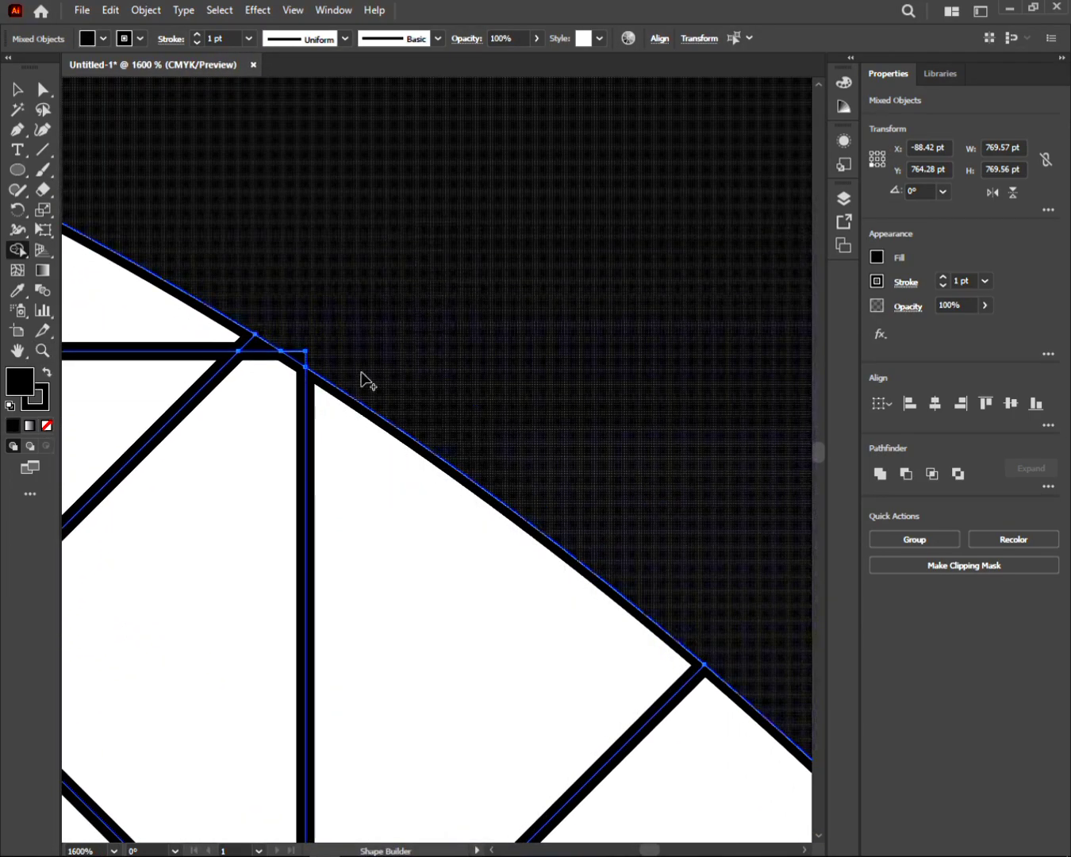
left_click_drag(310, 362, 299, 356)
Merge the narrow cells at the lower end of the upper-right arc so its inner edge follows the circle.
mouse_move(521, 499)
left_mouse_down()
mouse_move(488, 509)
mouse_move(399, 436)
left_mouse_up()
left_click_drag(502, 550, 468, 387)
left_click_drag(642, 478, 818, 698)
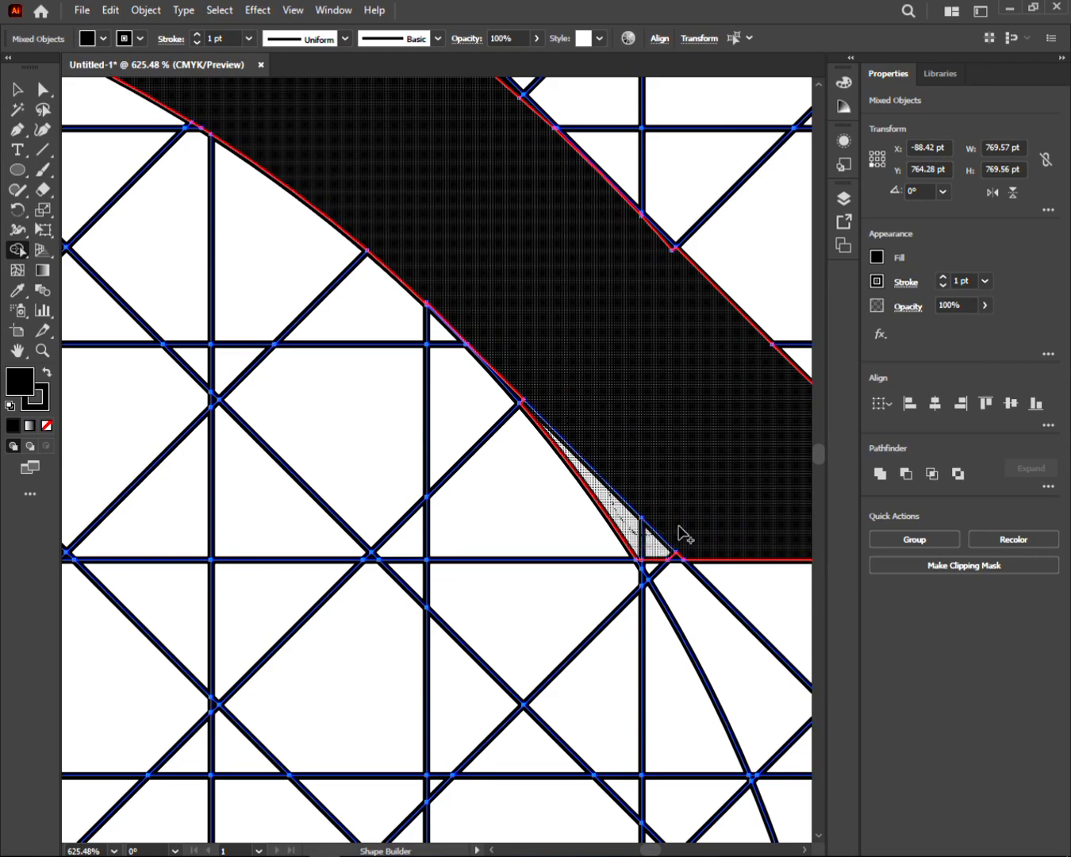
left_click(667, 558)
left_click_drag(682, 577, 620, 527)
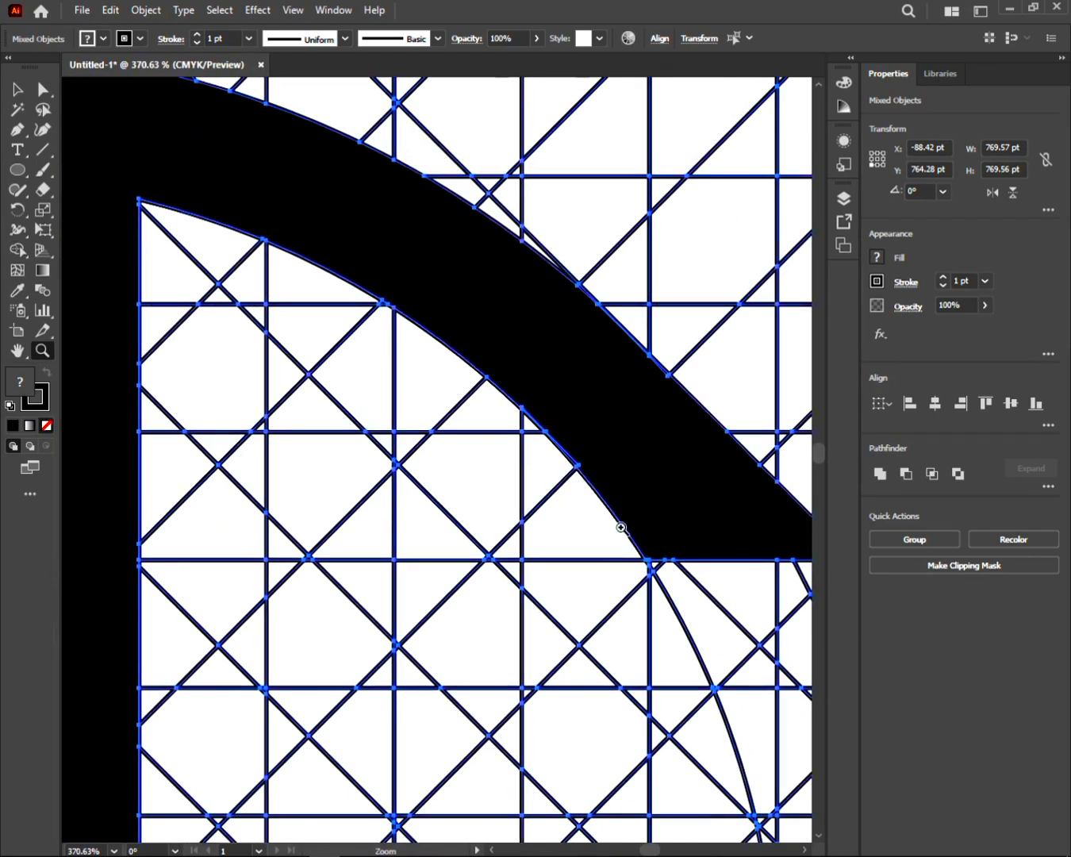
Merge the thin remaining slivers midway along the upper-right arc's inner edge into the black shape.
left_click(580, 466)
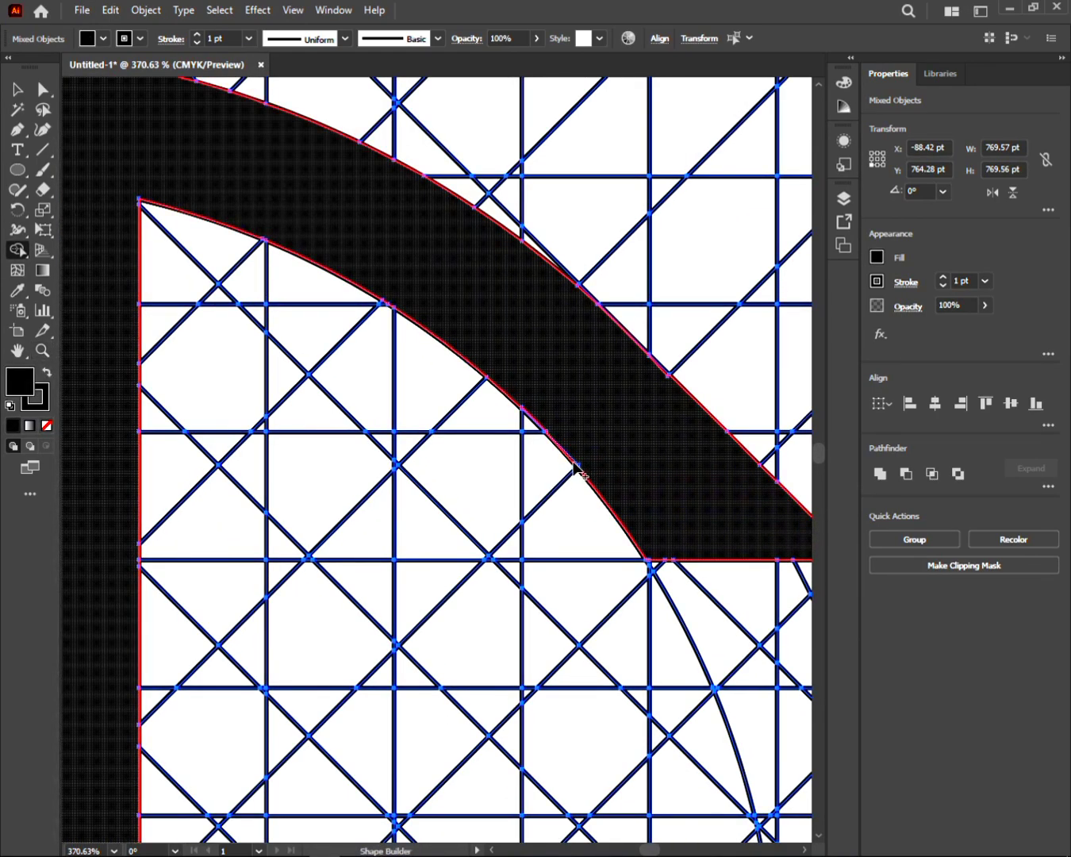
left_click_drag(522, 396, 614, 521)
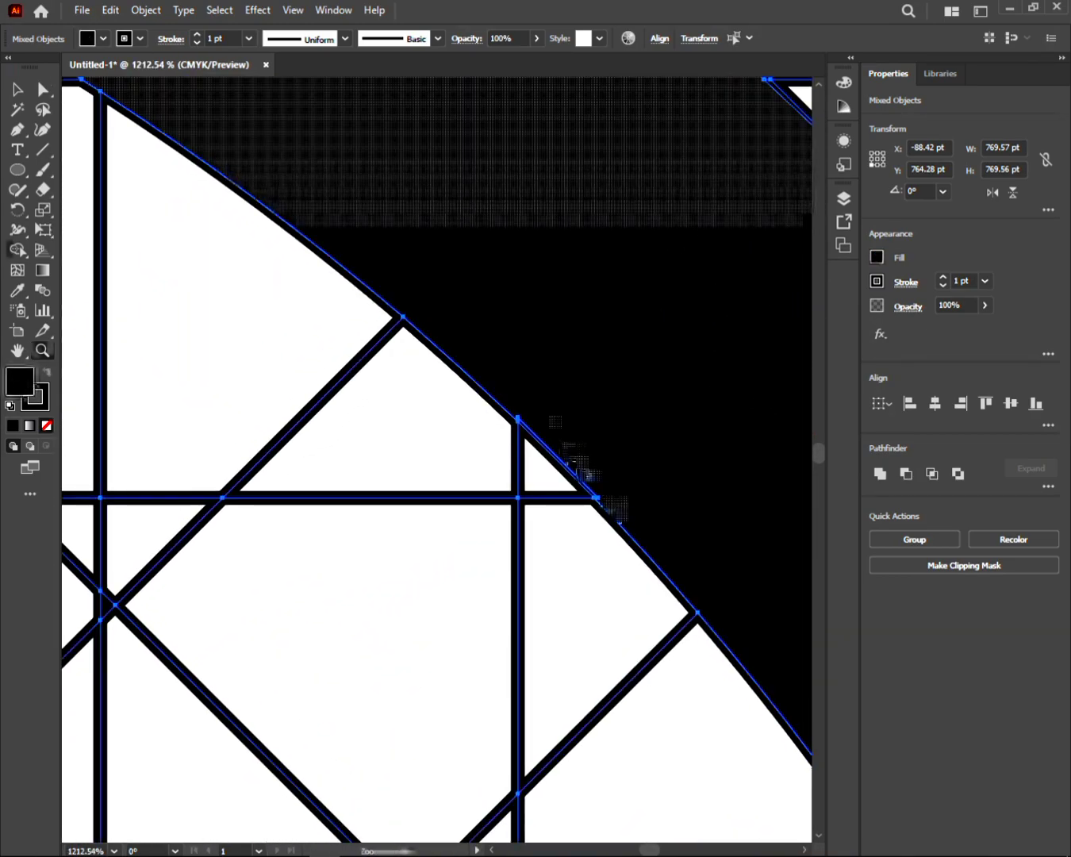
left_click_drag(528, 436, 528, 434)
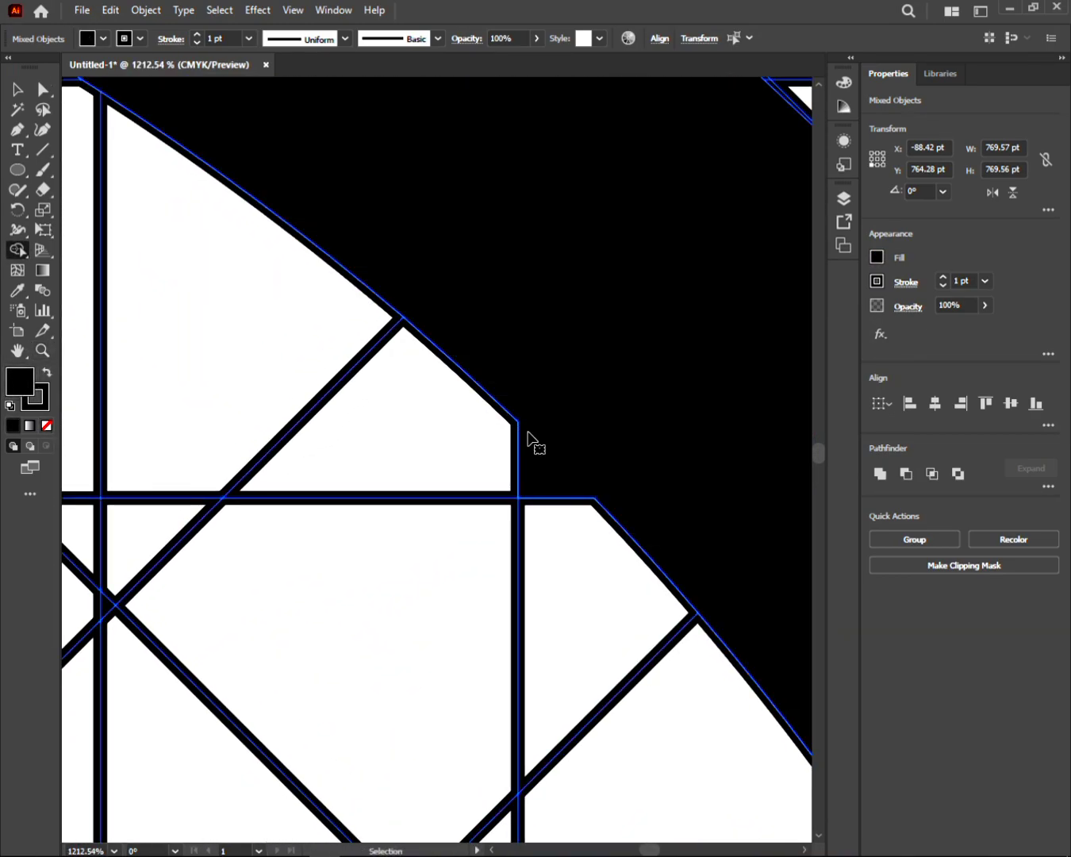
key("ctrl+z")
left_click_drag(600, 515, 704, 674)
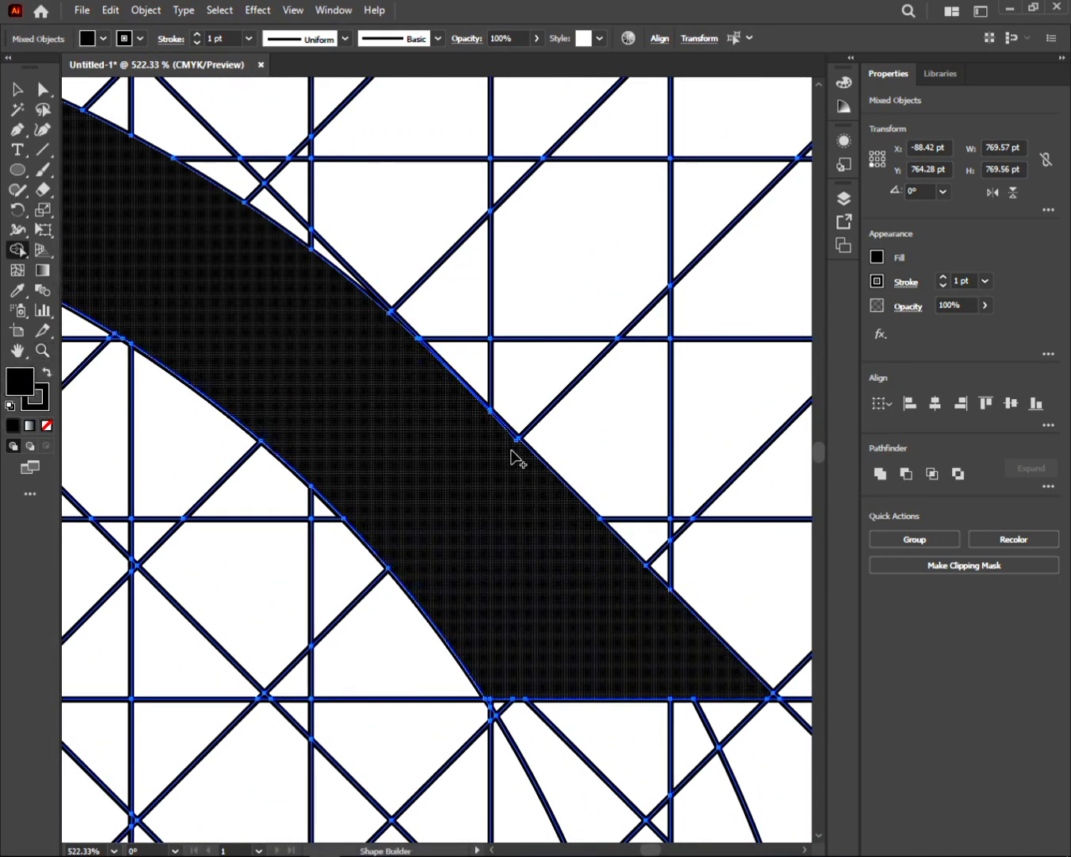
Merge the slivers along the straight outer edge of the upper-right arc and at its pointed tip.
left_click(514, 441)
key("ctrl+space")
mouse_move(634, 559)
left_mouse_down()
mouse_move(543, 504)
mouse_move(620, 575)
left_mouse_up()
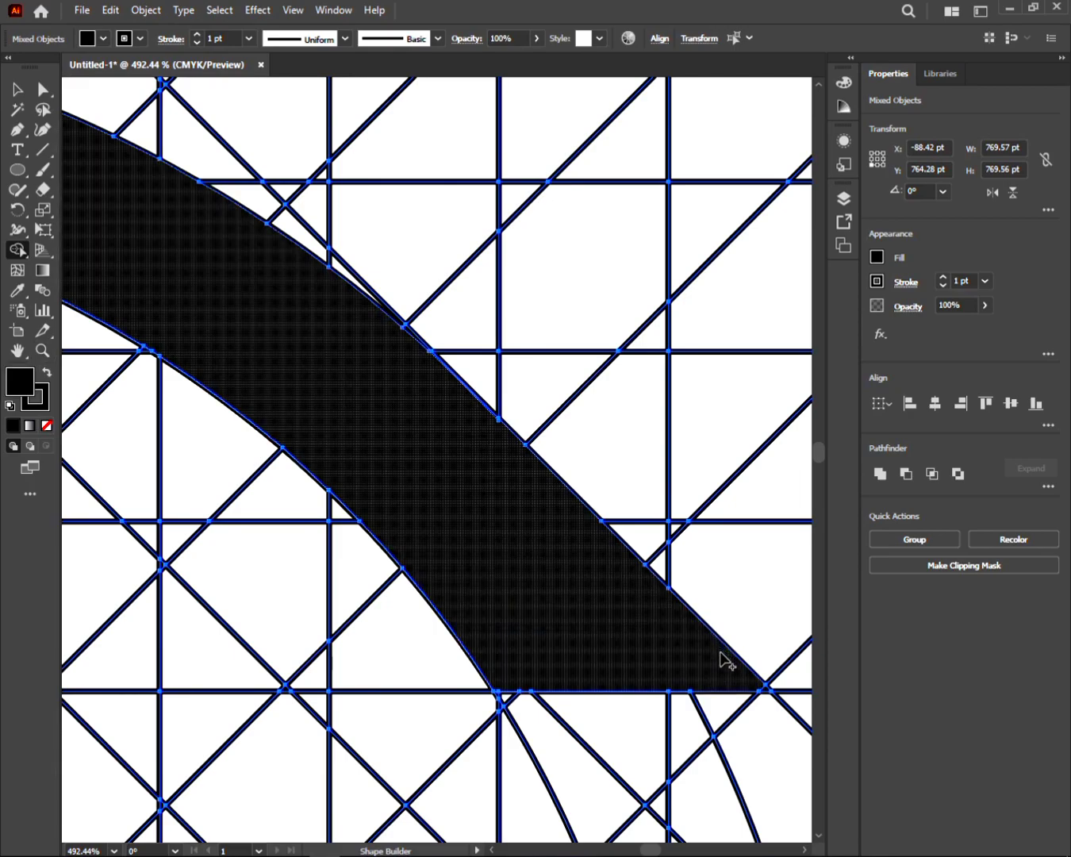
left_click_drag(765, 688, 659, 681)
key("ctrl+space")
left_click_drag(601, 657, 403, 589)
key("space")
left_click_drag(389, 702, 488, 558)
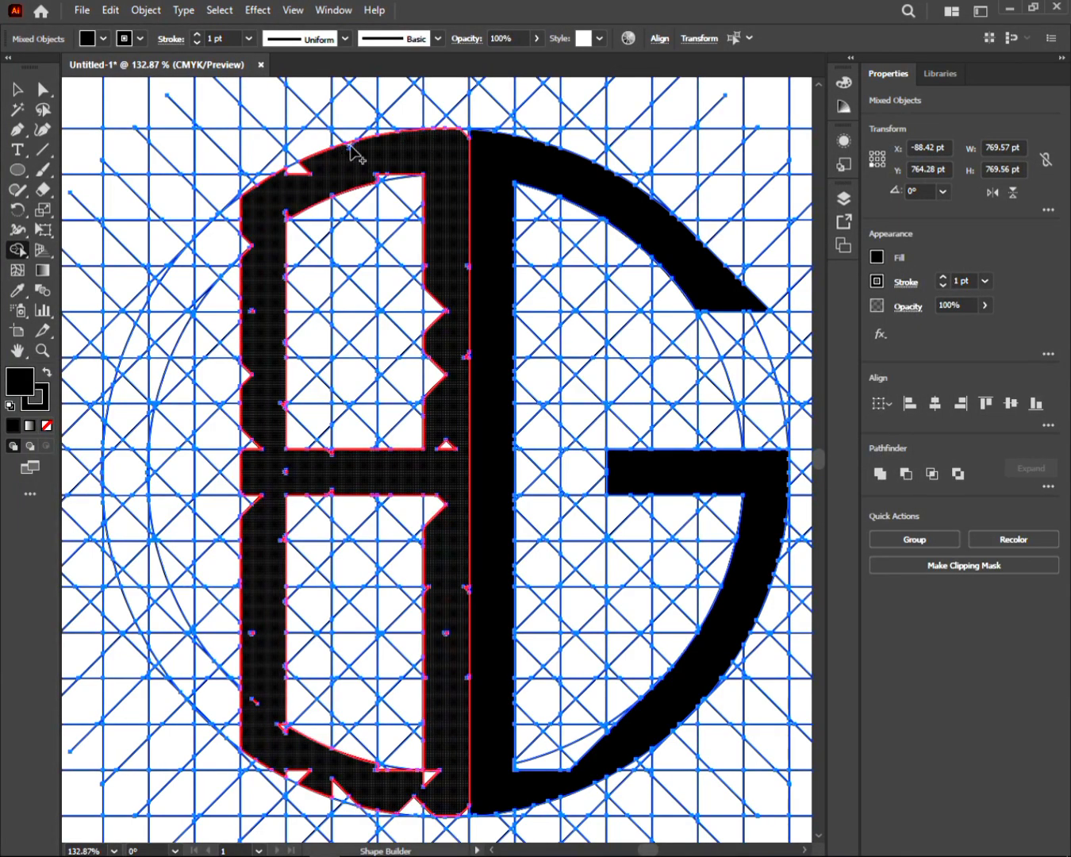
Merge the cells under the left half's top arc, down to the inner circle, into the black shape.
key("z")
left_click_drag(382, 176, 583, 431)
left_click_drag(544, 163, 653, 315)
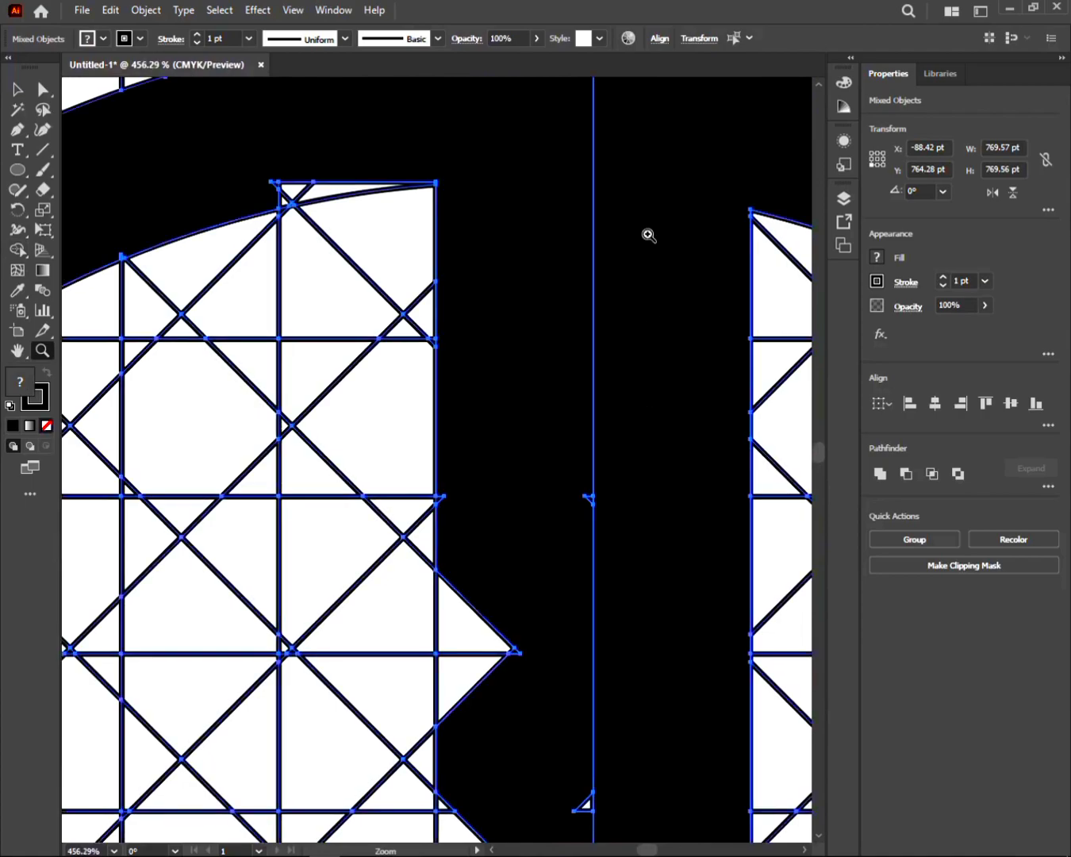
left_click_drag(609, 148, 524, 415)
key("shift+m")
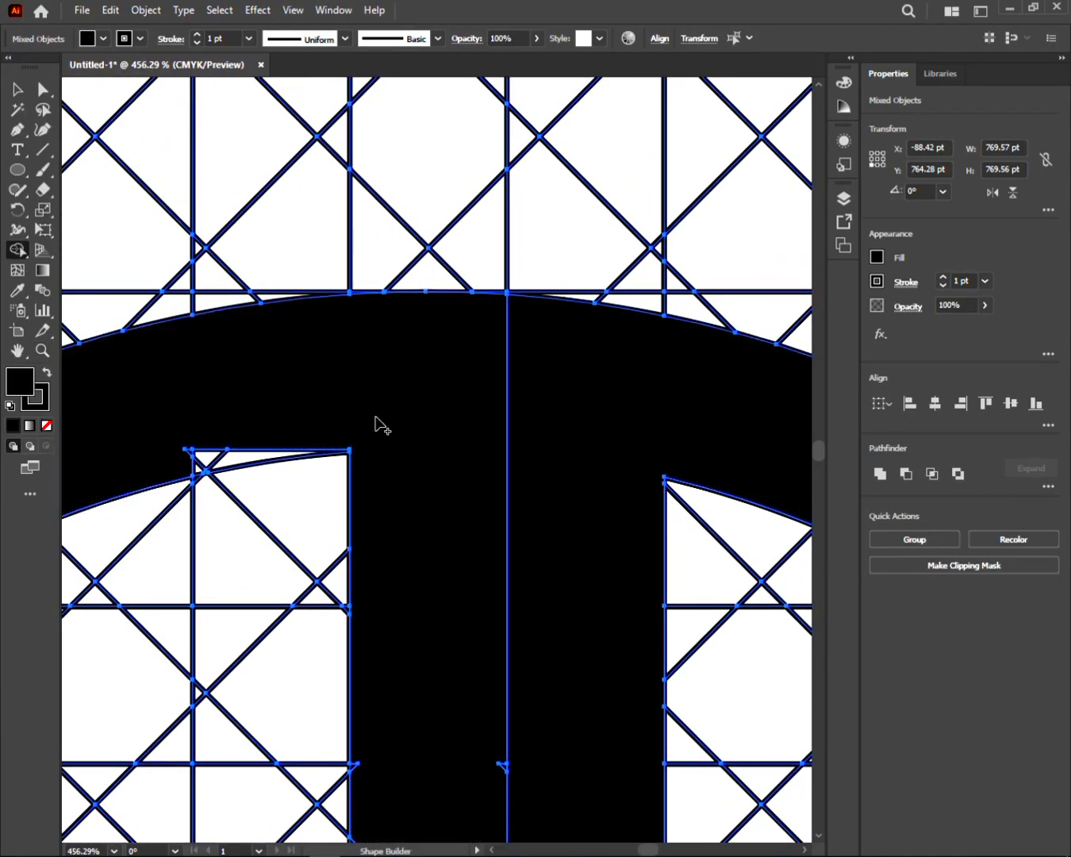
left_click(191, 456)
left_click_drag(76, 451, 372, 420)
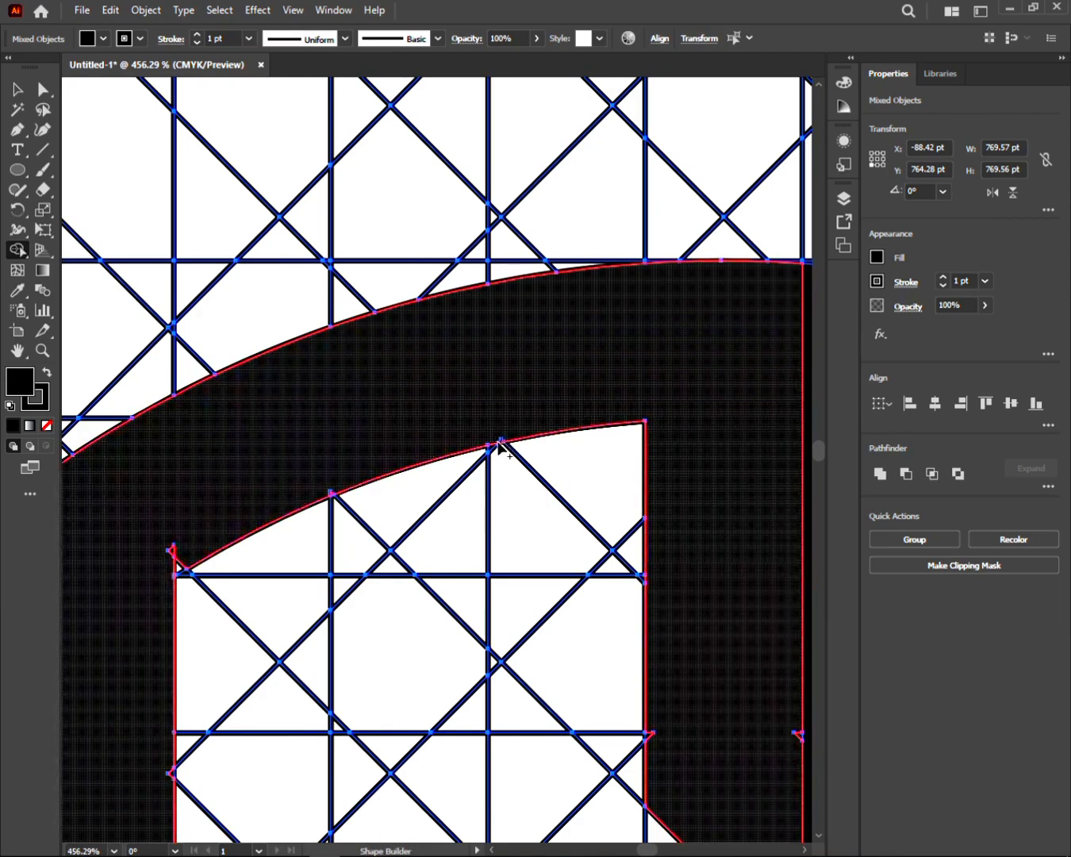
Merge the small cells at the inner corner where the left half's top arc meets its outer stem.
left_click_drag(378, 480, 457, 425)
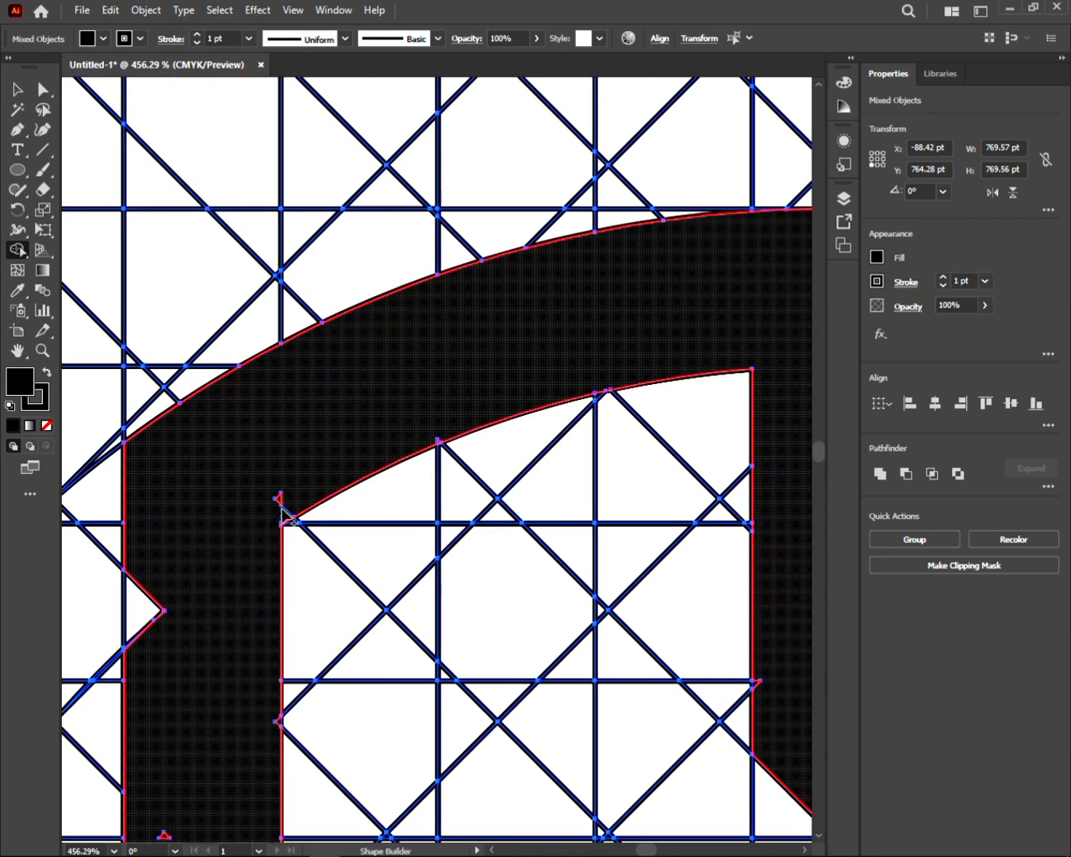
left_click(278, 512)
scroll(425, 424, "up", 3)
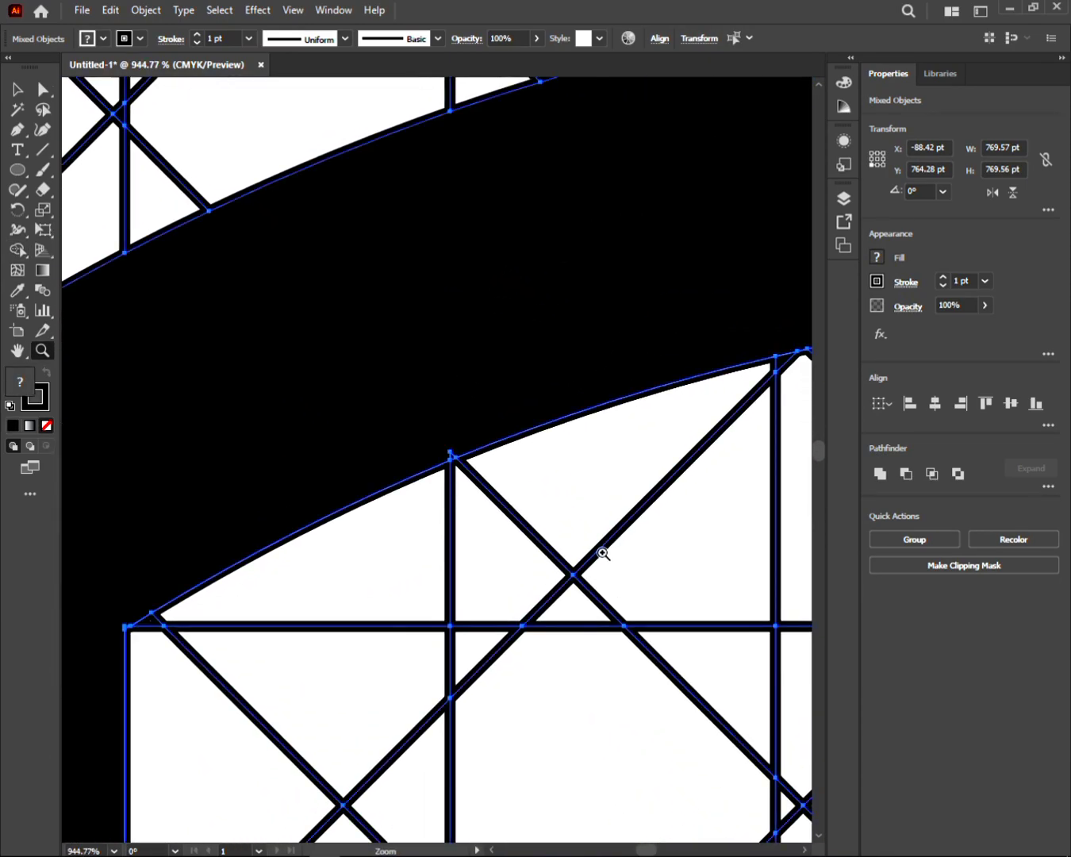
mouse_move(486, 468)
left_mouse_down()
mouse_move(456, 464)
mouse_move(461, 449)
mouse_move(452, 460)
mouse_move(463, 452)
mouse_move(347, 475)
mouse_move(302, 504)
mouse_move(465, 389)
mouse_move(411, 437)
left_mouse_up()
key("ctrl+z")
key("ctrl+z")
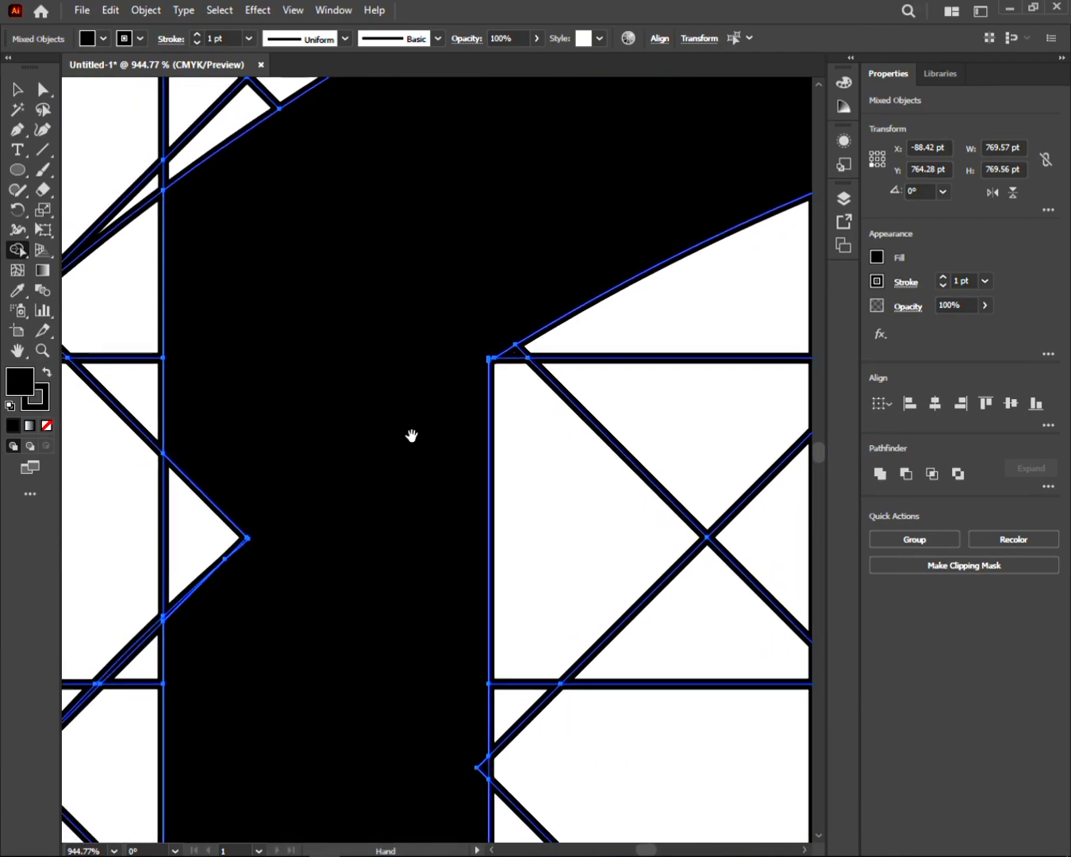
Merge the white triangular notches on the upper part of the left stem's outer edge into the black shape.
left_click_drag(339, 139, 261, 581)
left_click_drag(360, 560, 353, 627, "ctrl")
left_click_drag(349, 658, 311, 326)
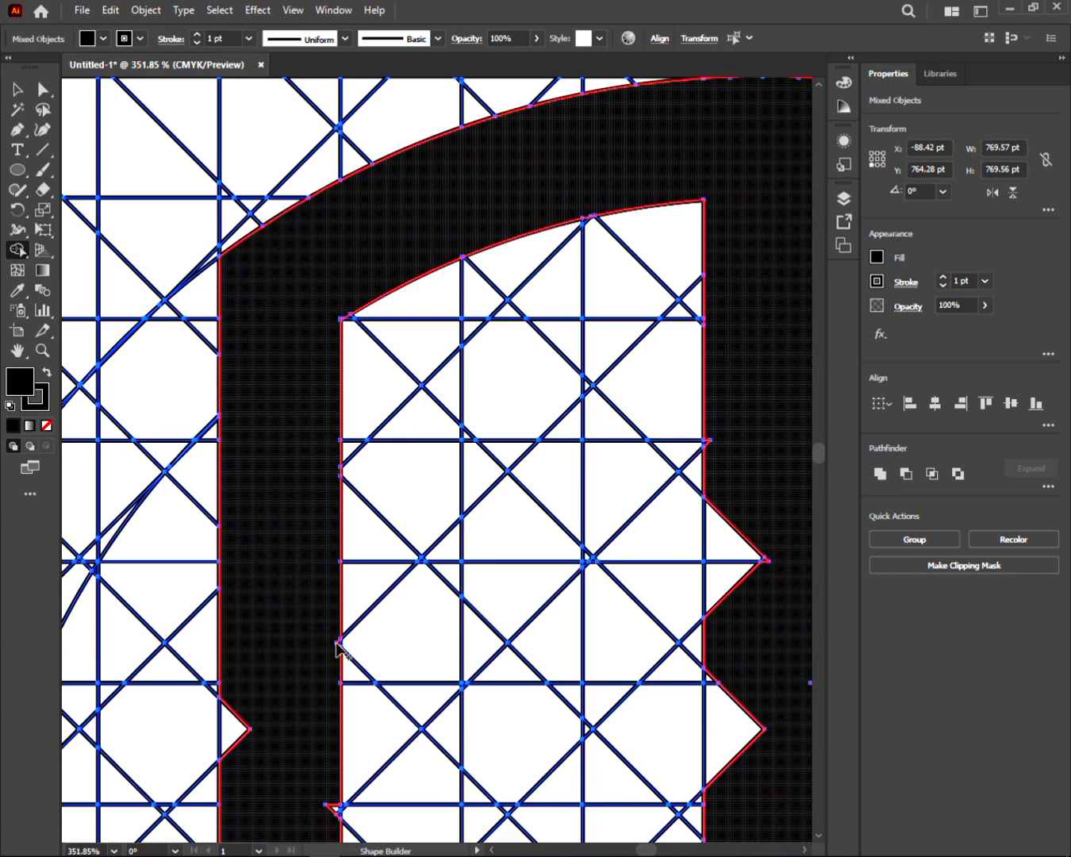
key("ctrl+space")
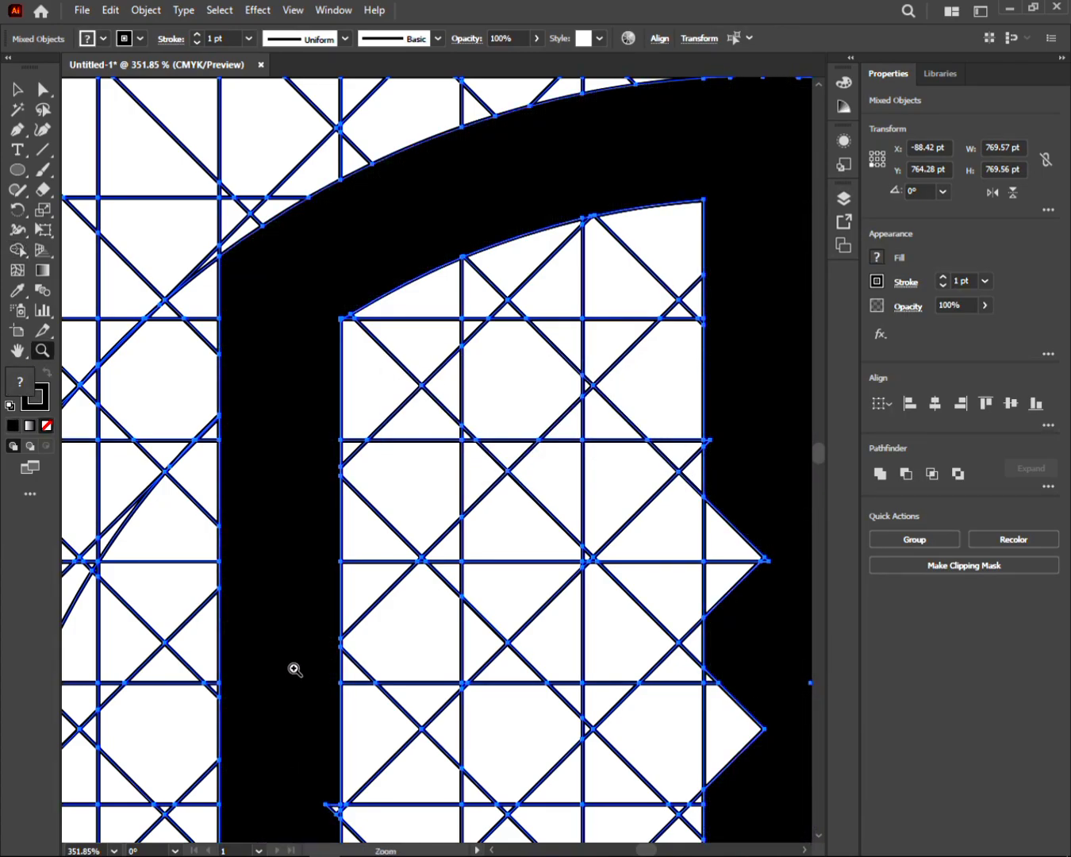
Merge the small triangles on both edges of the left stem and along the crossbar where the two meet.
left_click_drag(296, 675, 290, 695)
key("space")
left_click_drag(308, 745, 283, 436)
key("ctrl+space")
left_click_drag(284, 437, 389, 672)
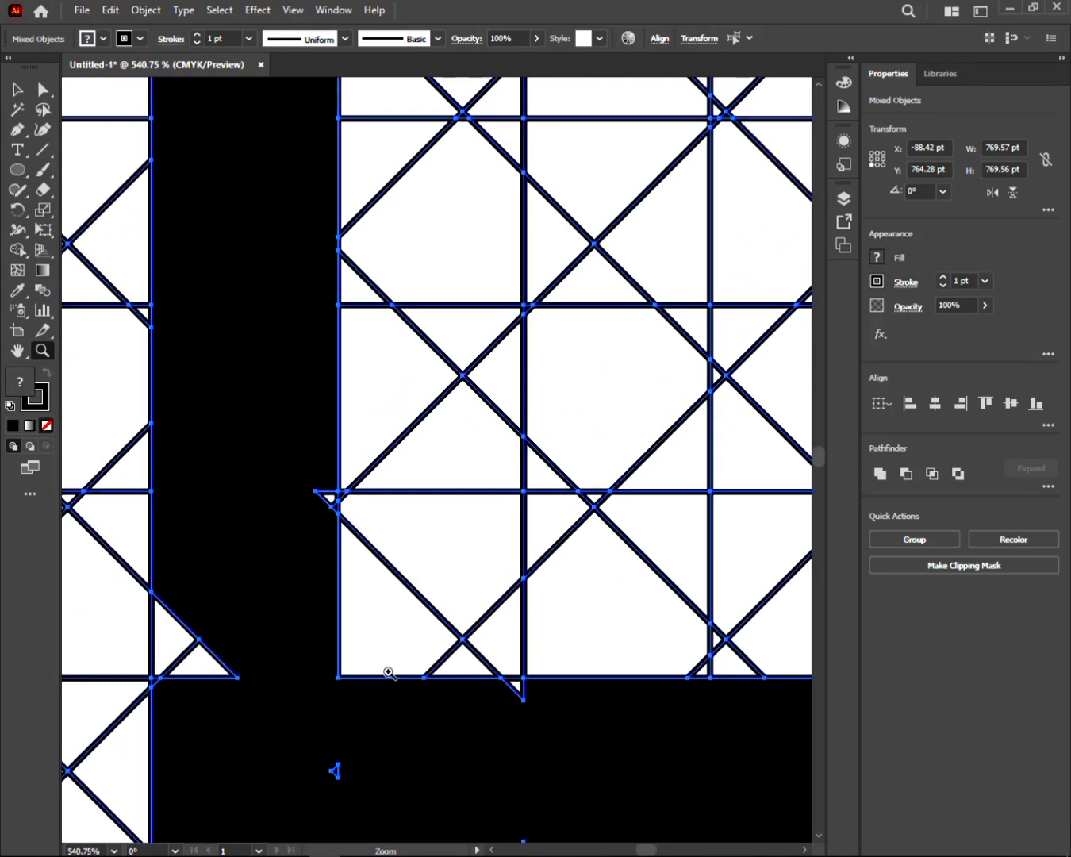
left_click(332, 515)
left_click_drag(184, 689, 158, 687)
left_click_drag(333, 773, 377, 767)
left_click_drag(516, 697, 532, 699)
Merge the triangles at the crossbar's junction with the central stem and the notch just above it.
left_click_drag(758, 808, 236, 683)
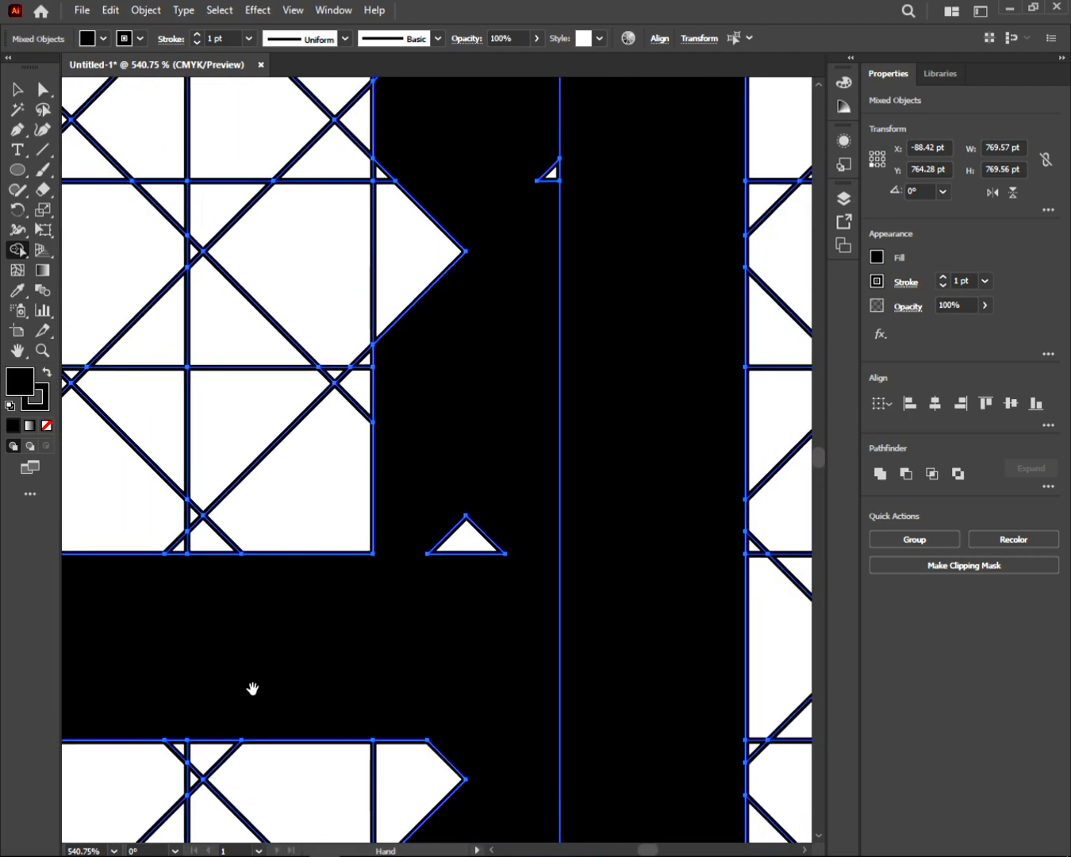
left_click_drag(457, 618, 466, 507)
left_click_drag(463, 320, 446, 586)
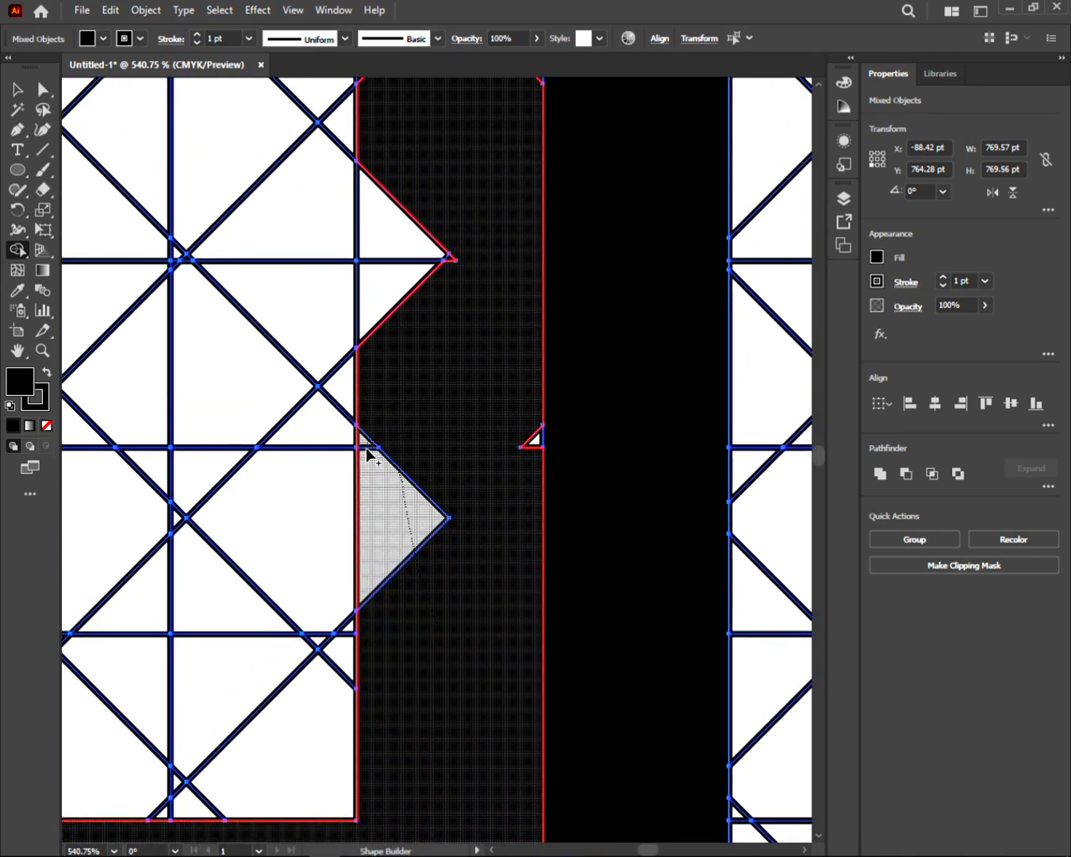
left_click_drag(532, 448, 530, 447)
Merge the remaining notch and tiny slivers in the upper part of the central stem.
scroll(462, 414, "up", 5)
left_click_drag(405, 563, 446, 540)
left_click_drag(453, 432, 444, 605)
left_click_drag(508, 553, 529, 537)
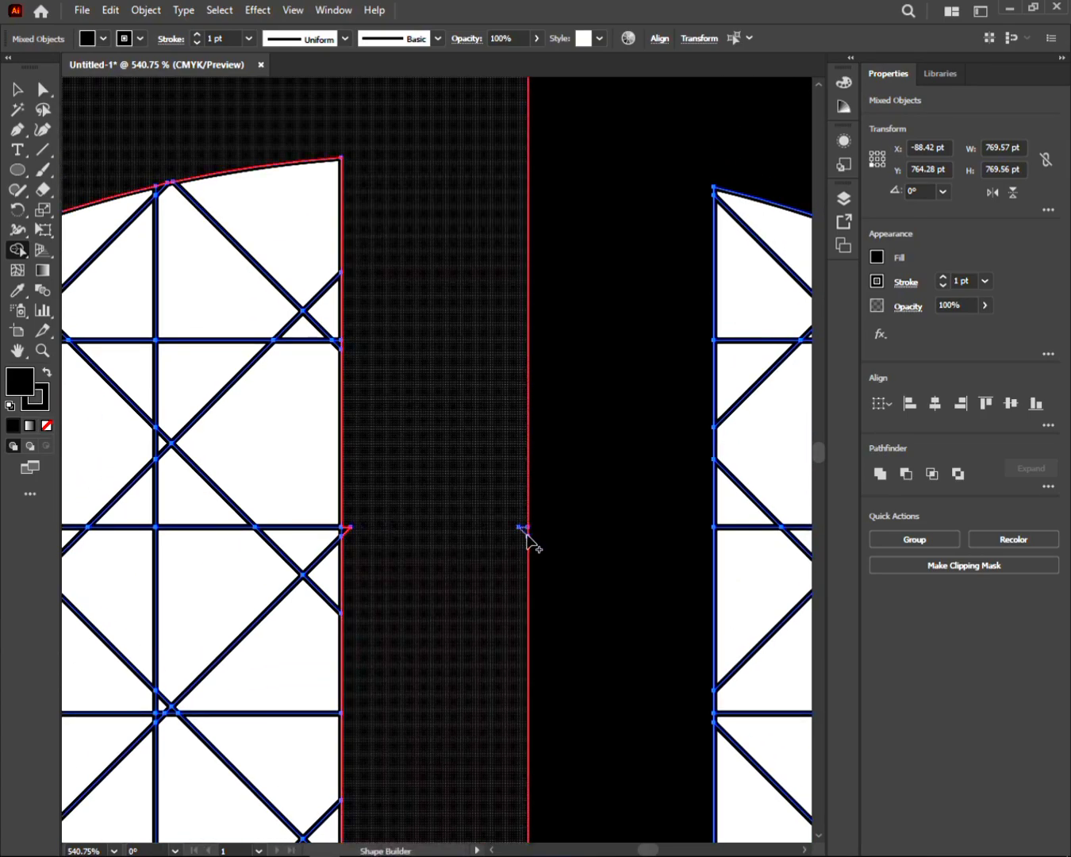
Merge the pointed cell under the crossbar beside the central stem and the triangle on the crossbar's lower edge.
left_click_drag(375, 439, 522, 413)
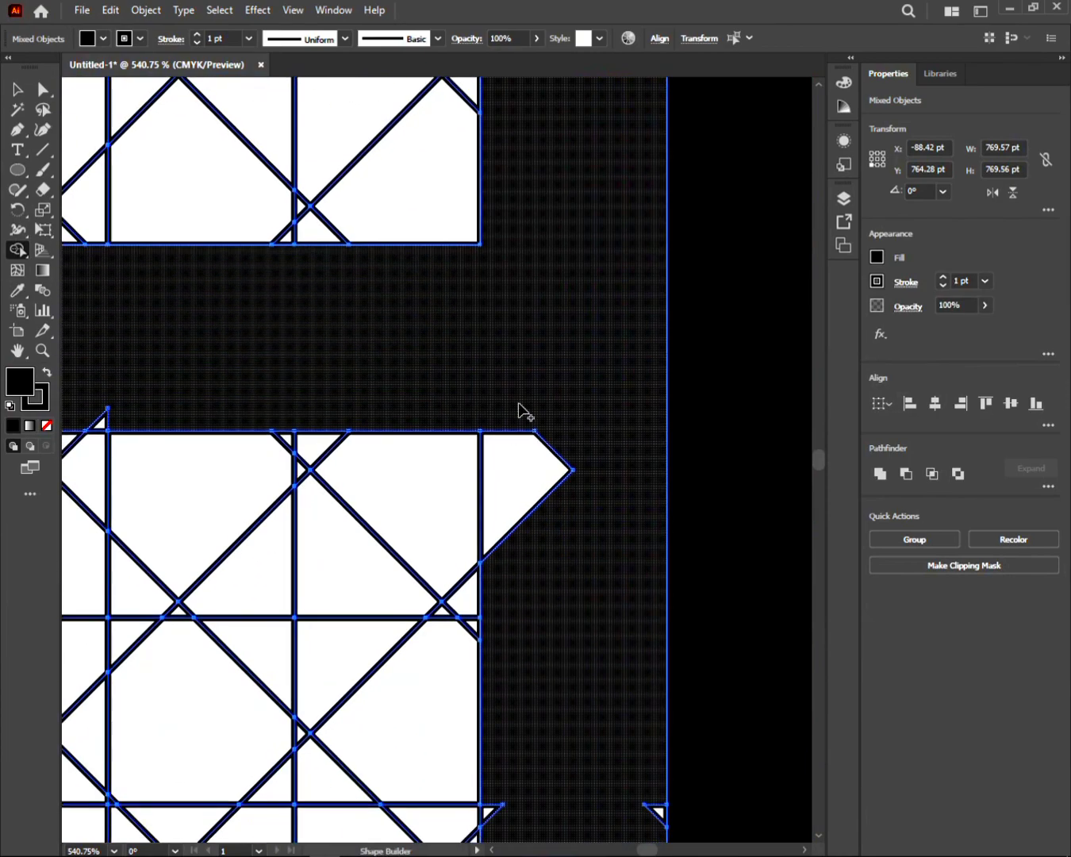
mouse_move(510, 674)
left_mouse_down()
mouse_move(526, 496)
mouse_move(483, 503)
left_mouse_up()
mouse_move(481, 453)
left_mouse_down()
mouse_move(599, 701)
mouse_move(694, 802)
left_mouse_up()
left_click_drag(329, 444, 311, 465)
Merge the white triangles on the left stem's inner and outer edges just below the crossbar.
left_click_drag(288, 539, 482, 431)
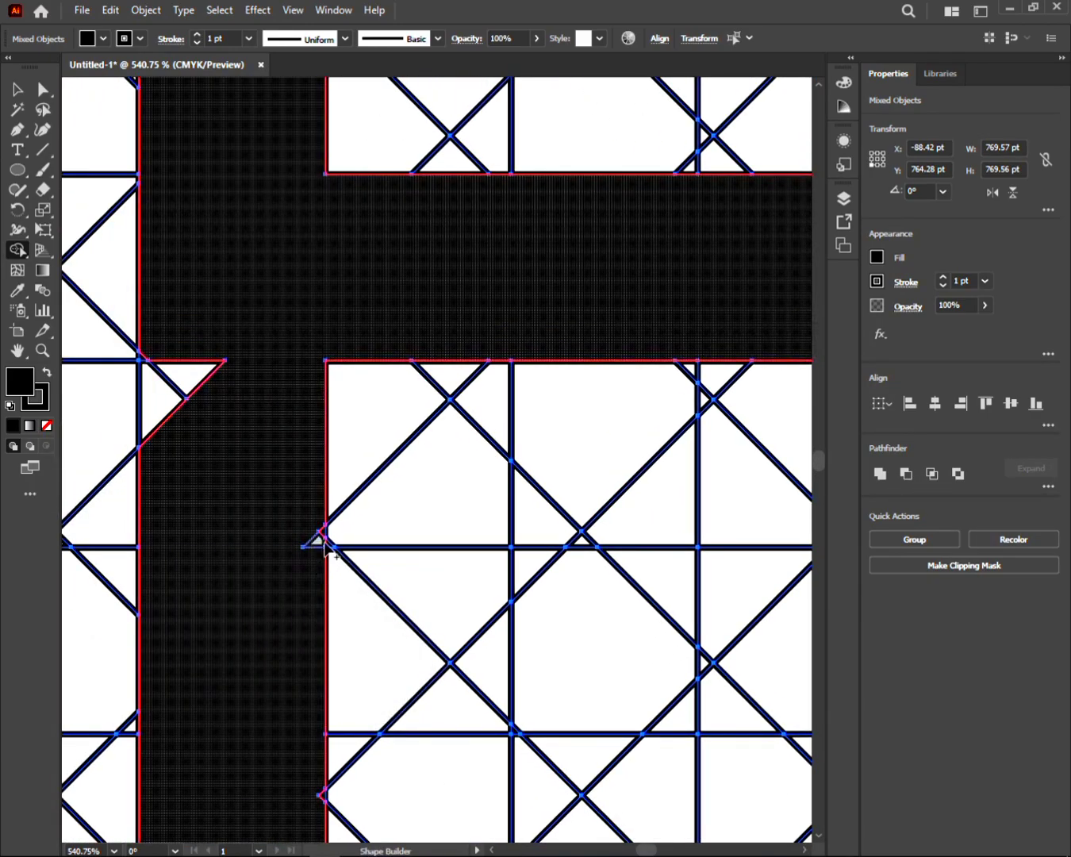
mouse_move(320, 530)
left_mouse_down()
mouse_move(210, 606)
mouse_move(261, 527)
left_mouse_up()
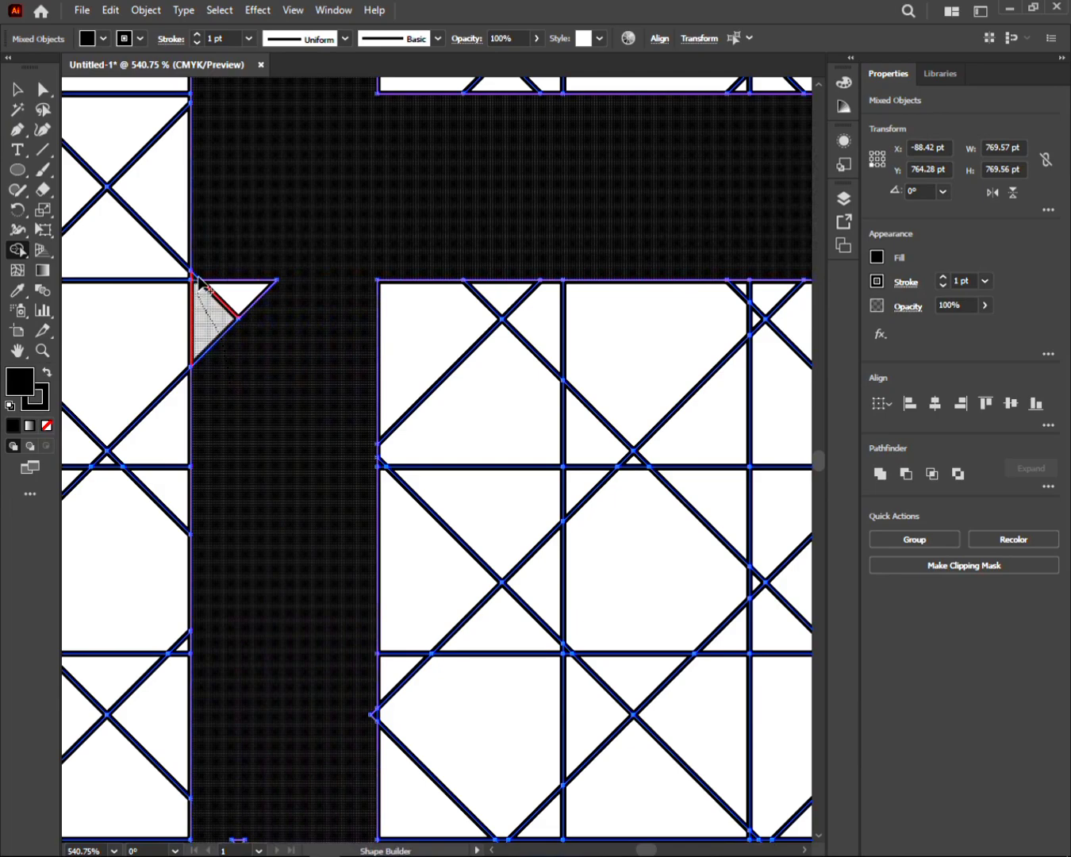
left_click_drag(269, 308, 268, 317)
Merge the tiny slivers inside and along the inner edge of the left stem's lower part.
left_click_drag(284, 779, 307, 408)
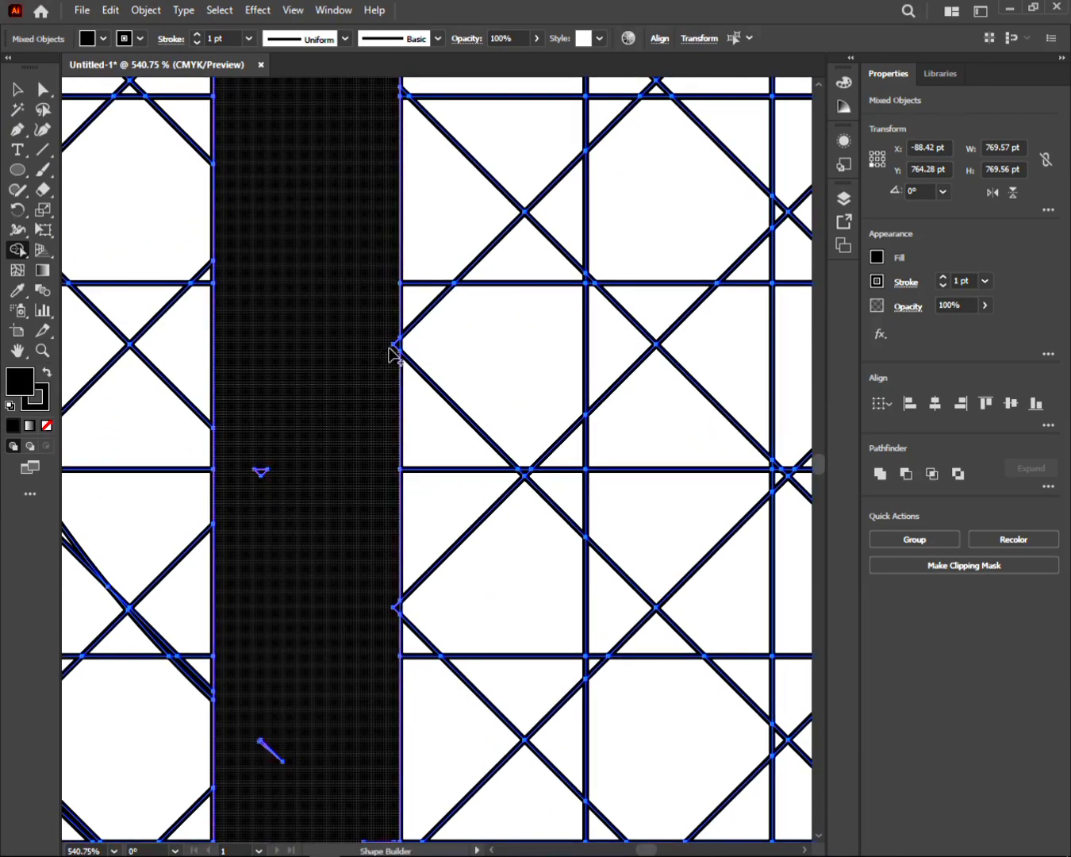
mouse_move(261, 468)
left_mouse_down()
mouse_move(283, 521)
mouse_move(253, 257)
left_mouse_up()
left_click_drag(242, 498, 243, 479)
left_click(376, 607)
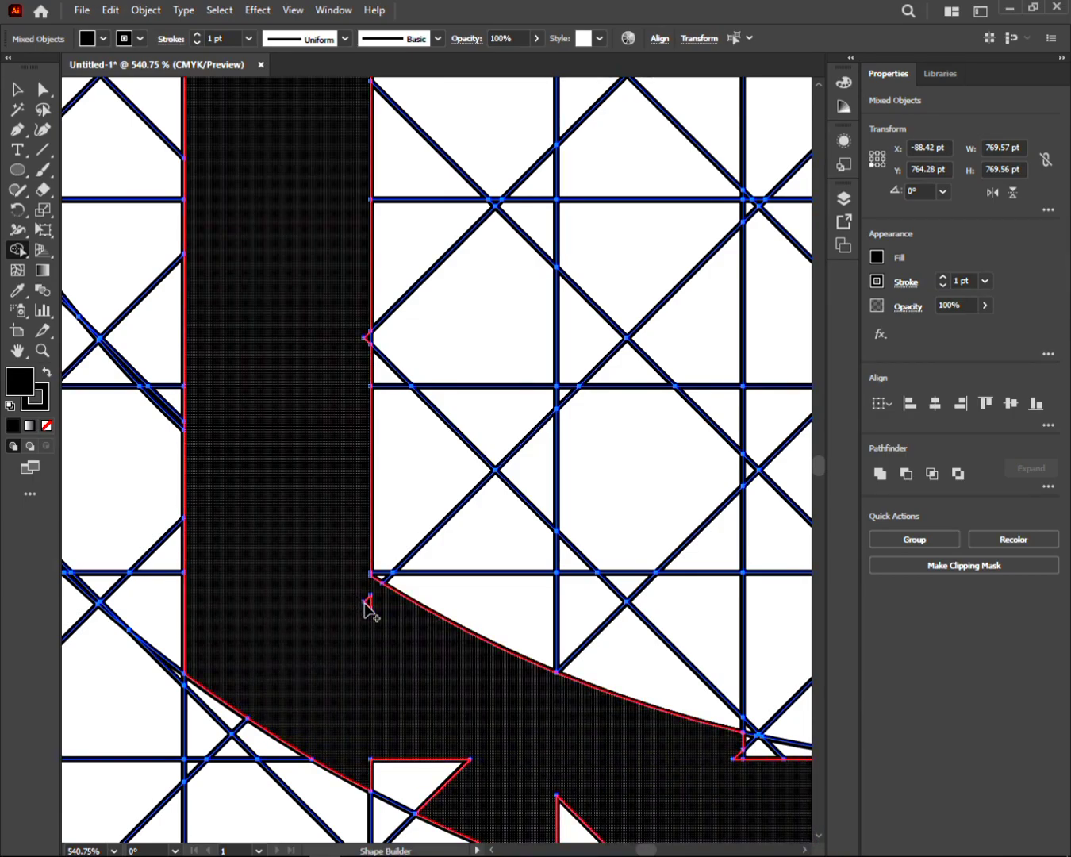
left_click_drag(369, 600, 342, 575)
left_click_drag(368, 338, 370, 338)
Merge the white triangles along the left half's bottom arc into the black shape.
left_click_drag(367, 703, 277, 576)
left_click_drag(343, 667, 349, 675)
mouse_move(406, 719)
left_mouse_down()
mouse_move(283, 691)
mouse_move(426, 737)
left_mouse_up()
left_click_drag(743, 745, 740, 744)
Merge the slivers and triangles where the left half's bottom arc joins the central stem.
left_click_drag(588, 683, 438, 680)
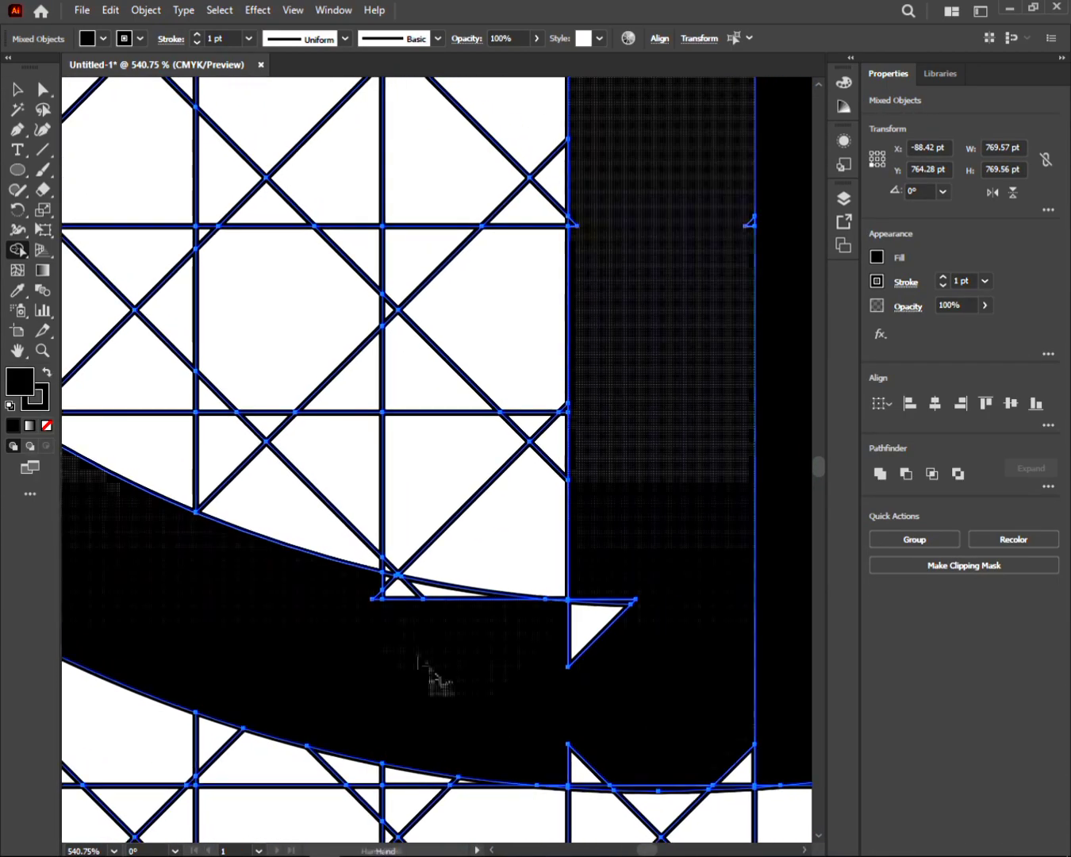
left_click(470, 595)
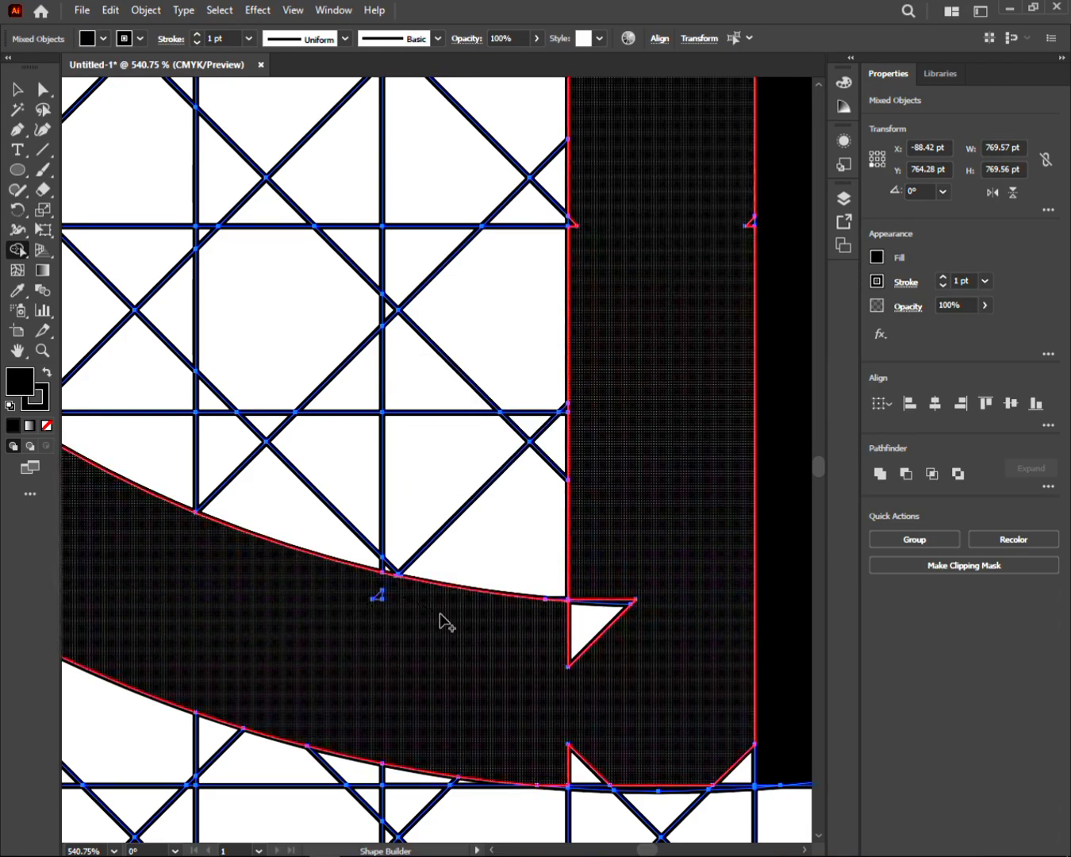
left_click(576, 641)
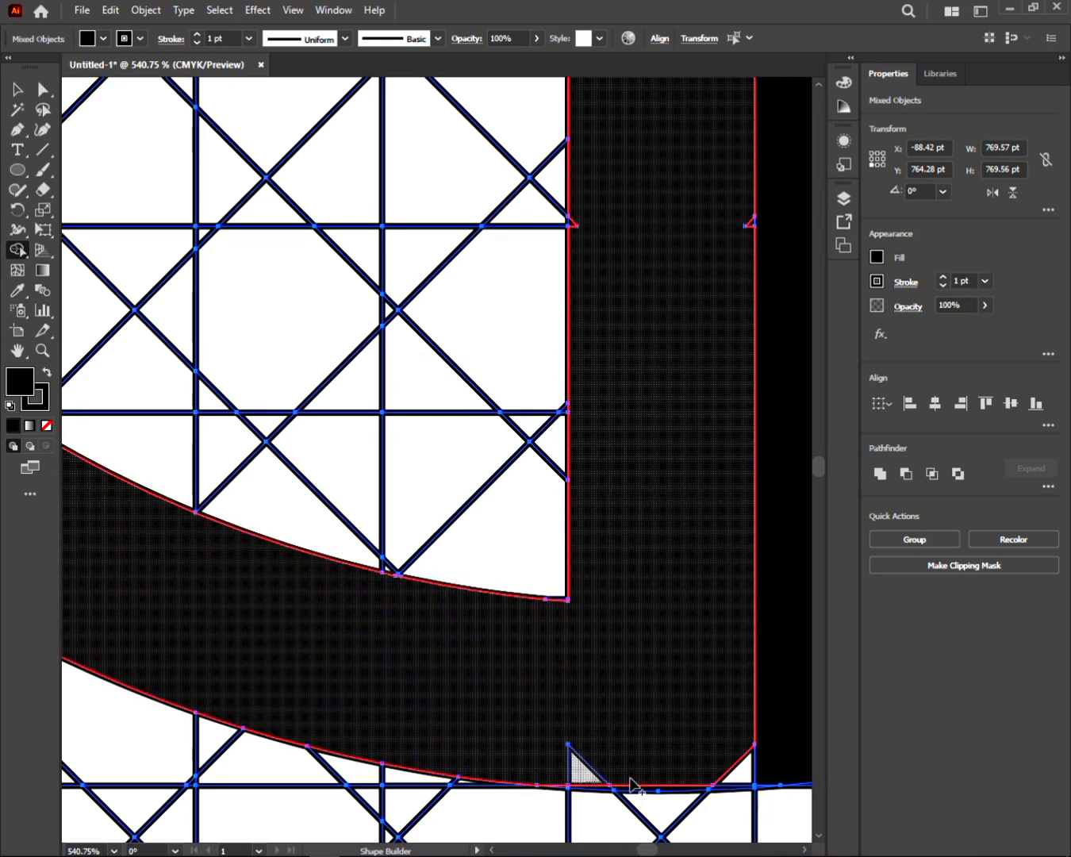
left_click_drag(738, 776, 739, 778)
Merge the two tiny triangles on the edges of the central stem's lower part.
left_click_drag(654, 751, 470, 666)
mouse_move(603, 617)
left_mouse_down()
mouse_move(483, 637)
mouse_move(595, 698)
left_mouse_up()
left_click_drag(469, 586, 610, 721)
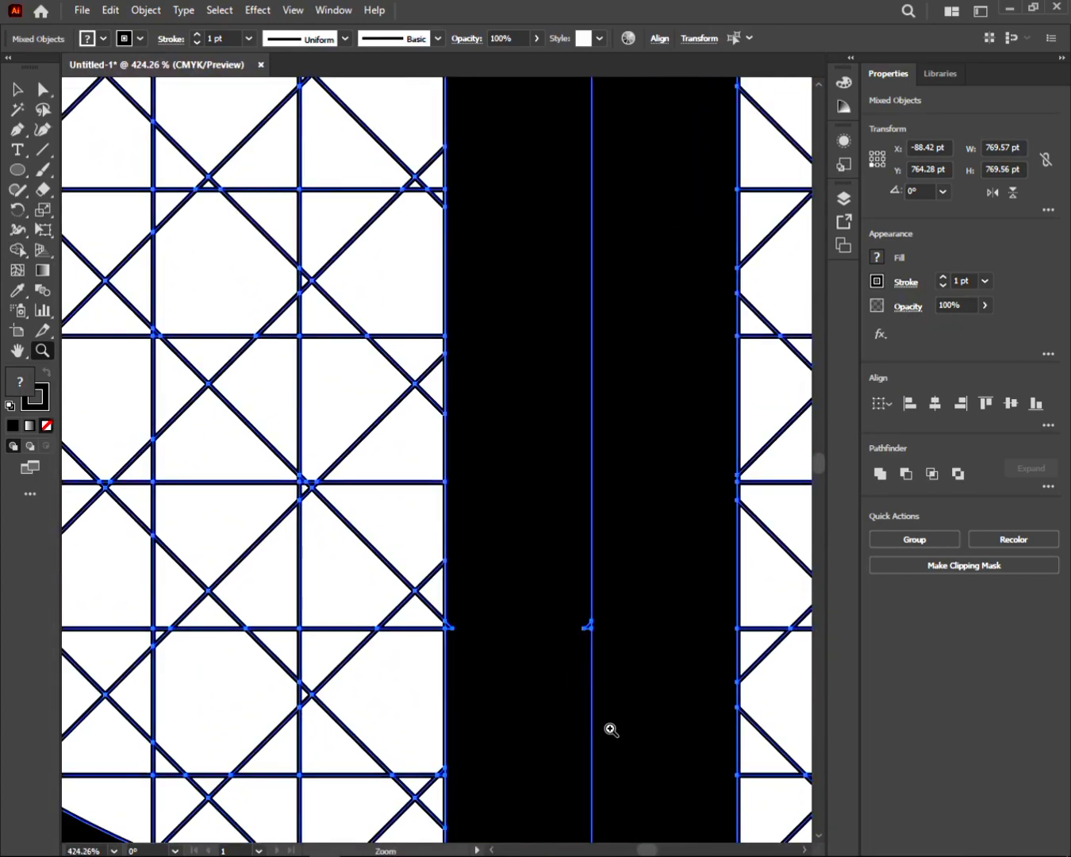
left_click_drag(588, 626, 589, 627)
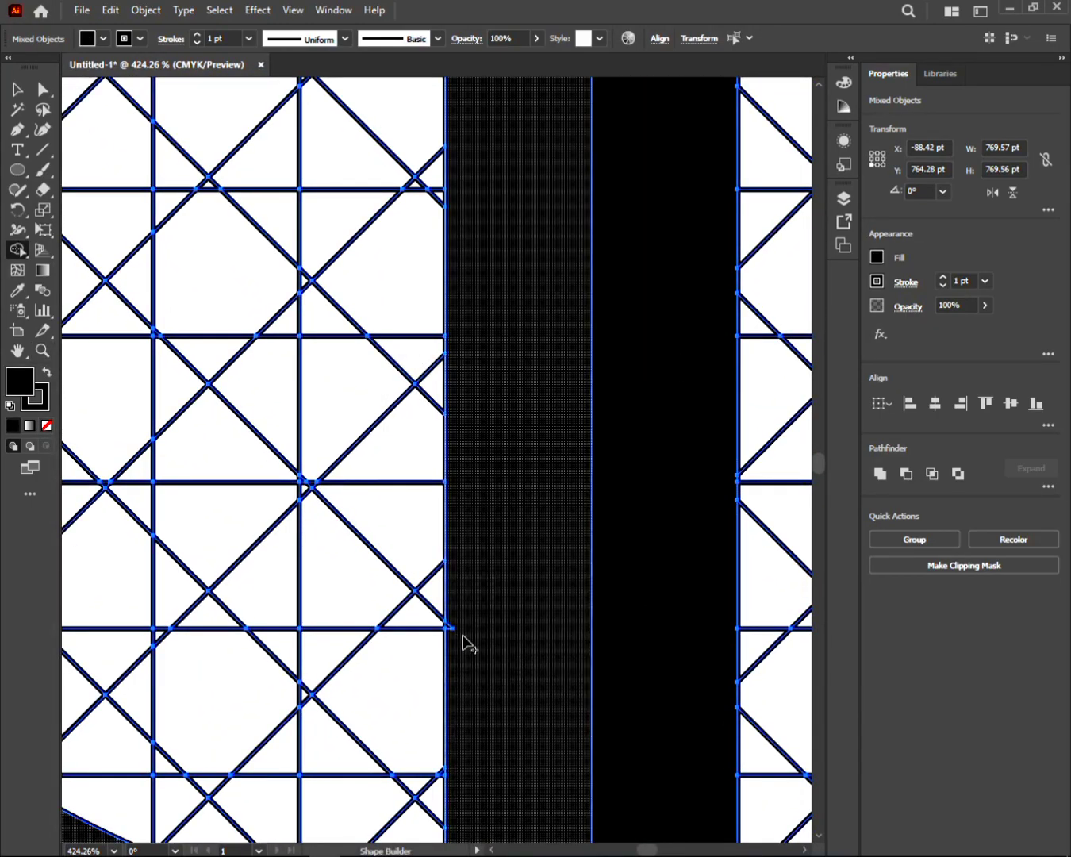
mouse_move(450, 631)
left_mouse_down()
mouse_move(446, 547)
mouse_move(449, 572)
left_mouse_up()
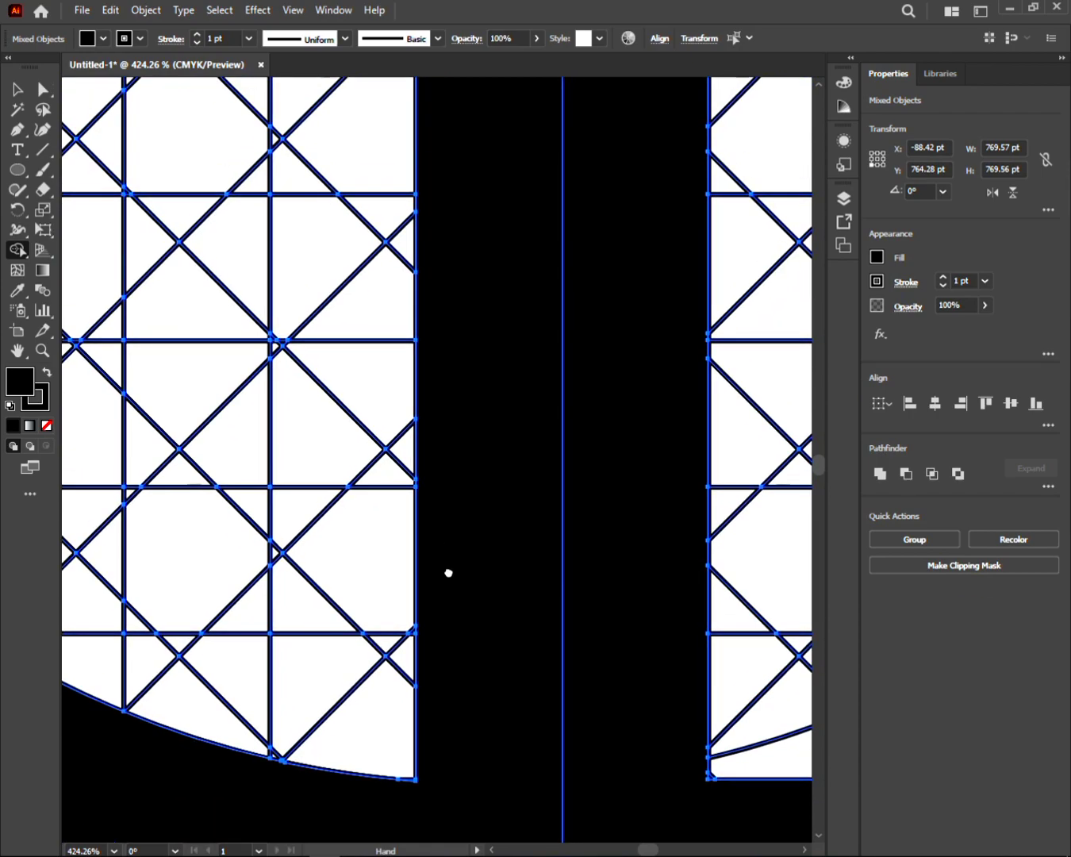
Merge the cells between the lower-right arc and the inner circle, including the small slivers inside the black area.
left_click_drag(429, 743, 481, 737)
left_click_drag(397, 690, 445, 514)
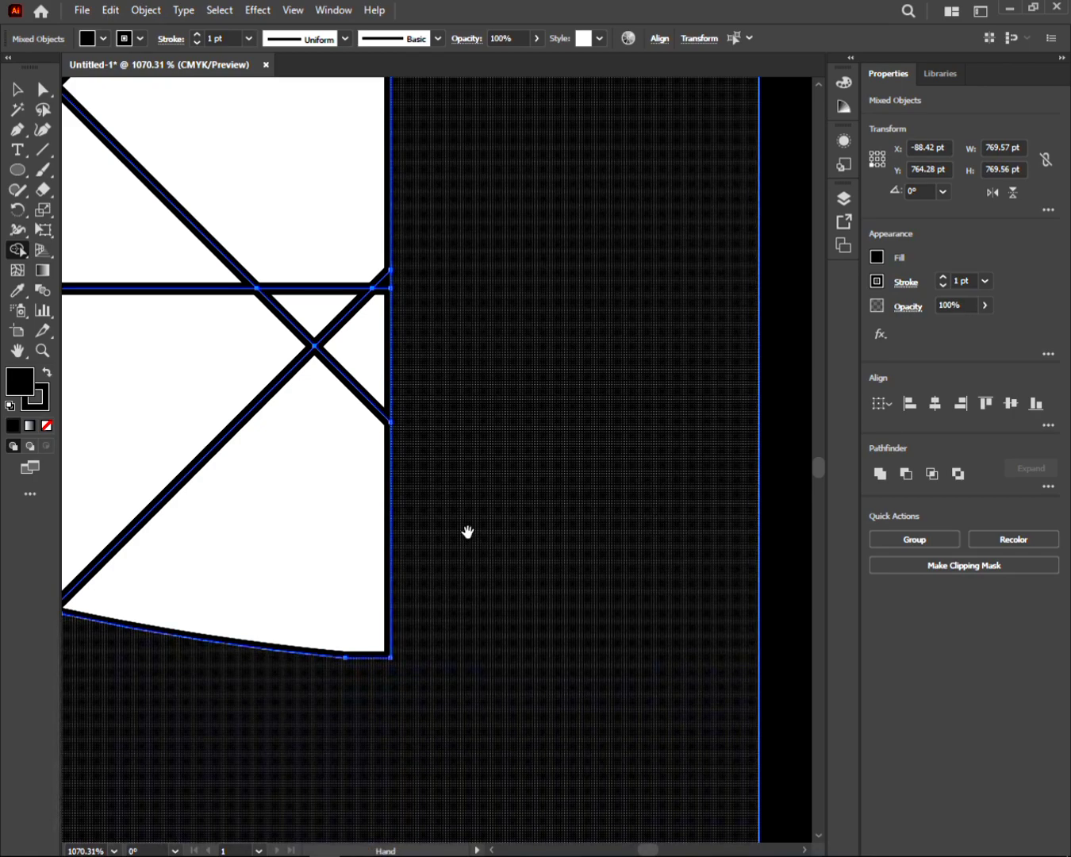
left_click_drag(467, 530, 426, 620)
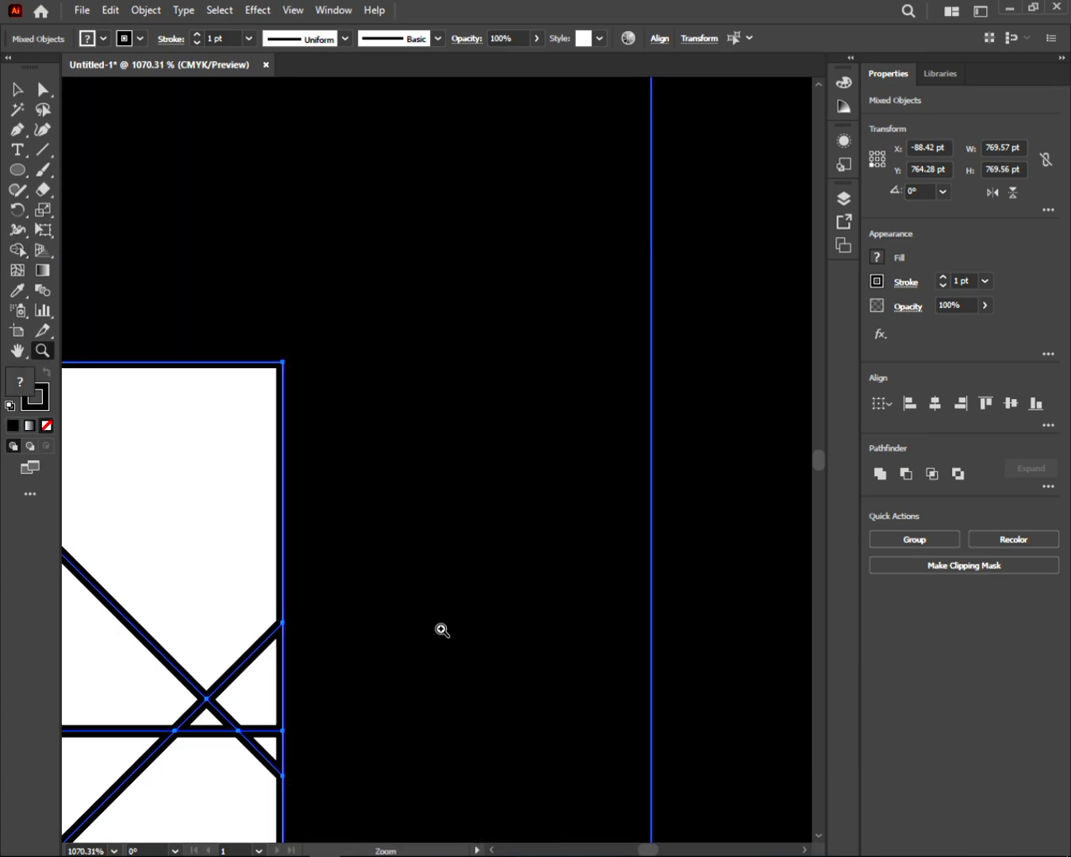
left_click_drag(485, 684, 294, 428)
left_click_drag(488, 781, 432, 714)
left_click_drag(508, 750, 408, 562)
left_click_drag(507, 689, 592, 834)
left_click_drag(573, 744, 480, 561)
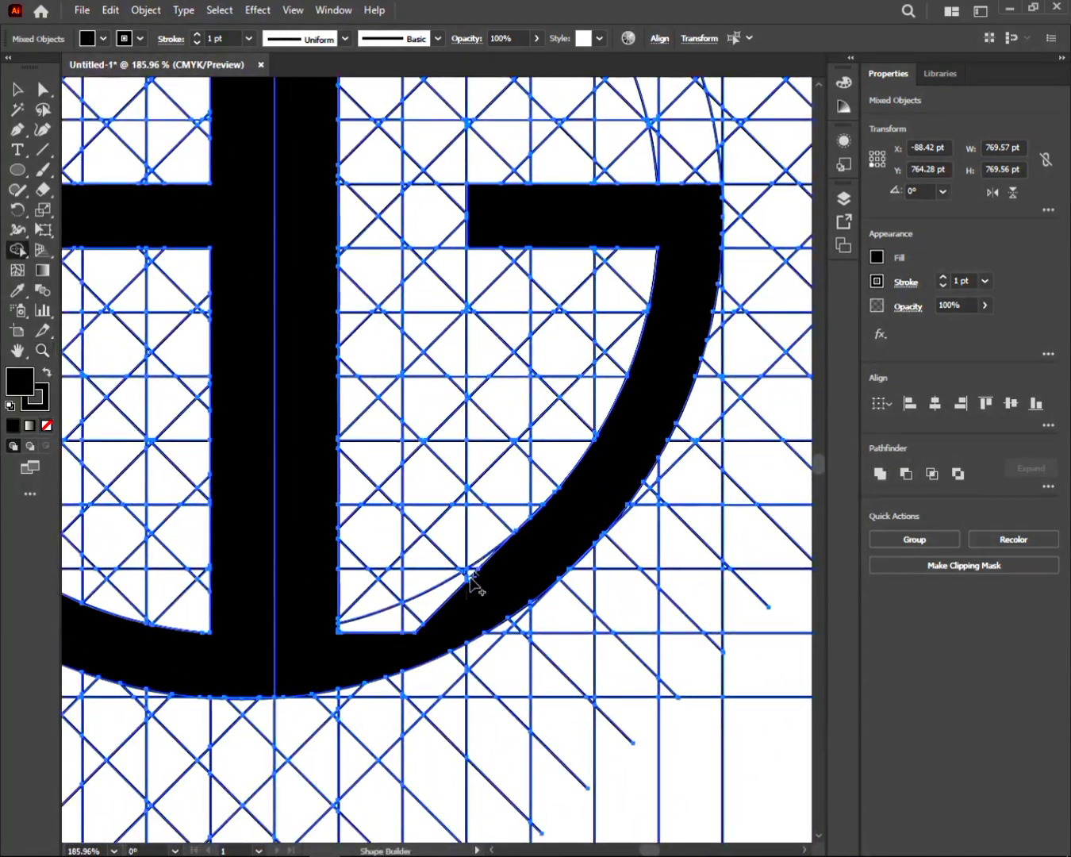
mouse_move(485, 561)
left_mouse_down()
mouse_move(515, 621)
mouse_move(637, 723)
left_mouse_up()
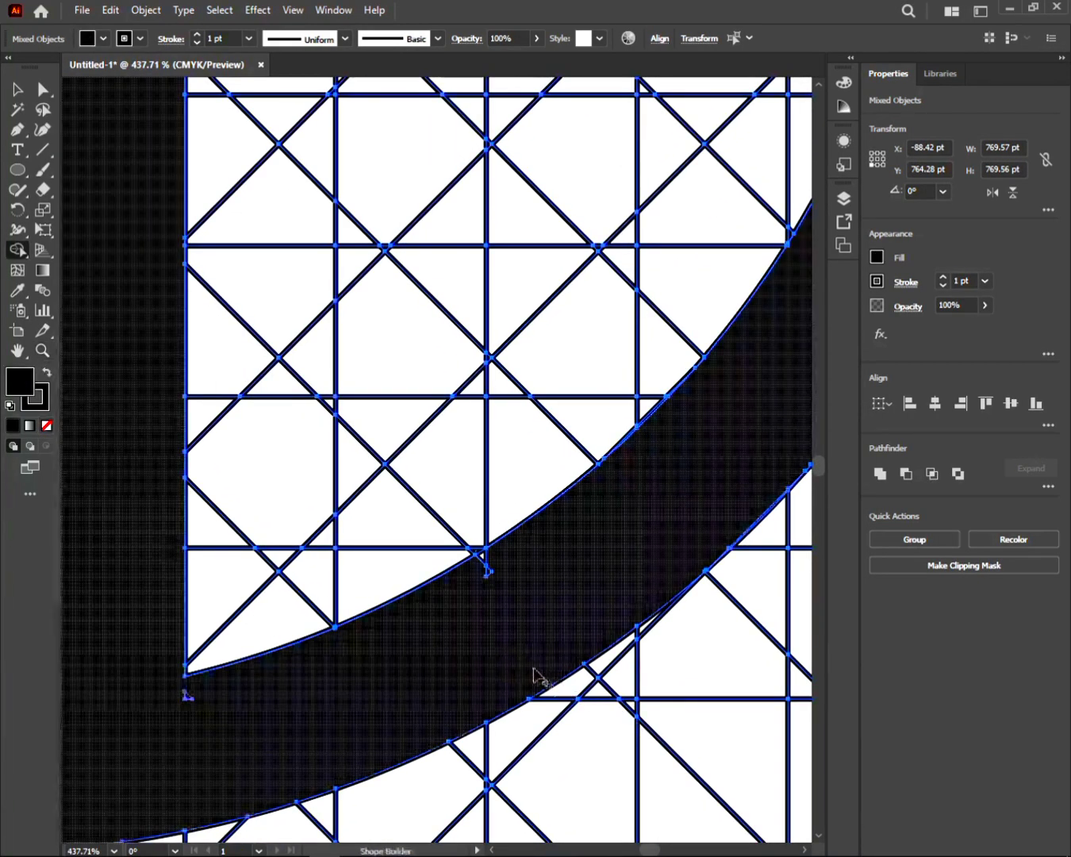
left_click(485, 565)
left_click_drag(189, 702, 553, 592)
Select the black monogram shapes with the Magic Wand and cut them out of the grid.
left_click(16, 90)
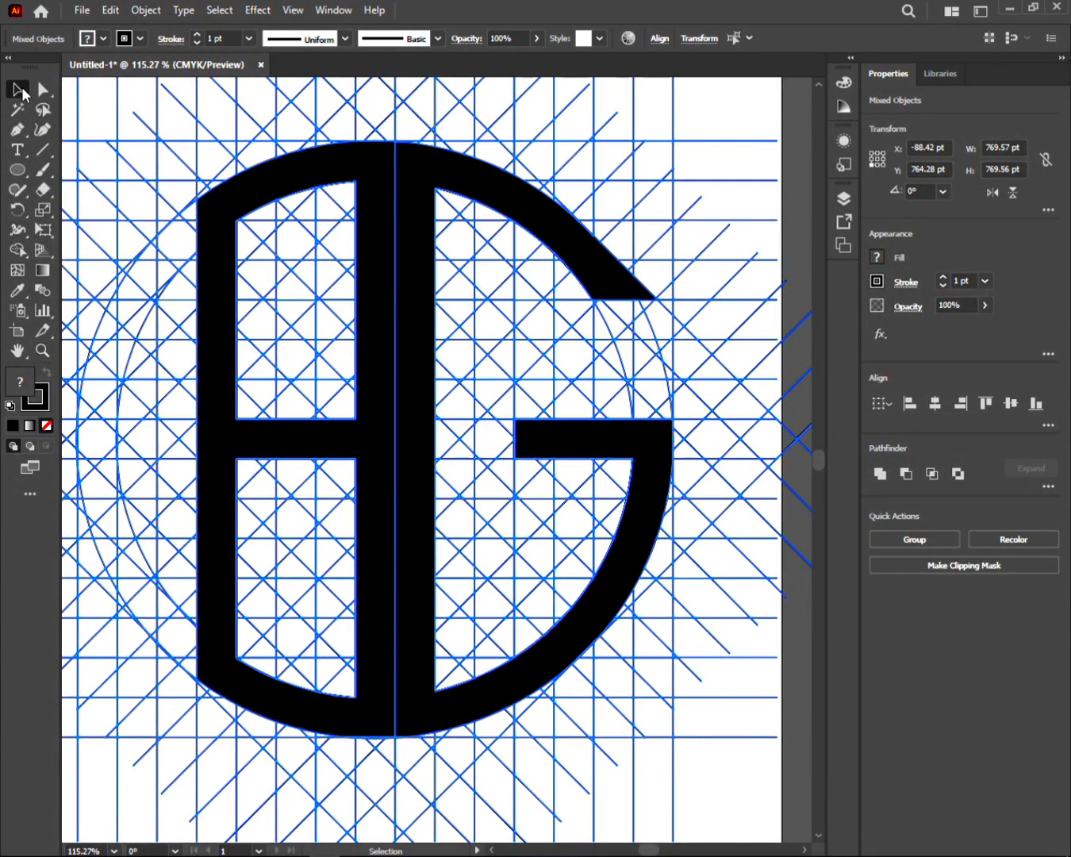
left_click(93, 93)
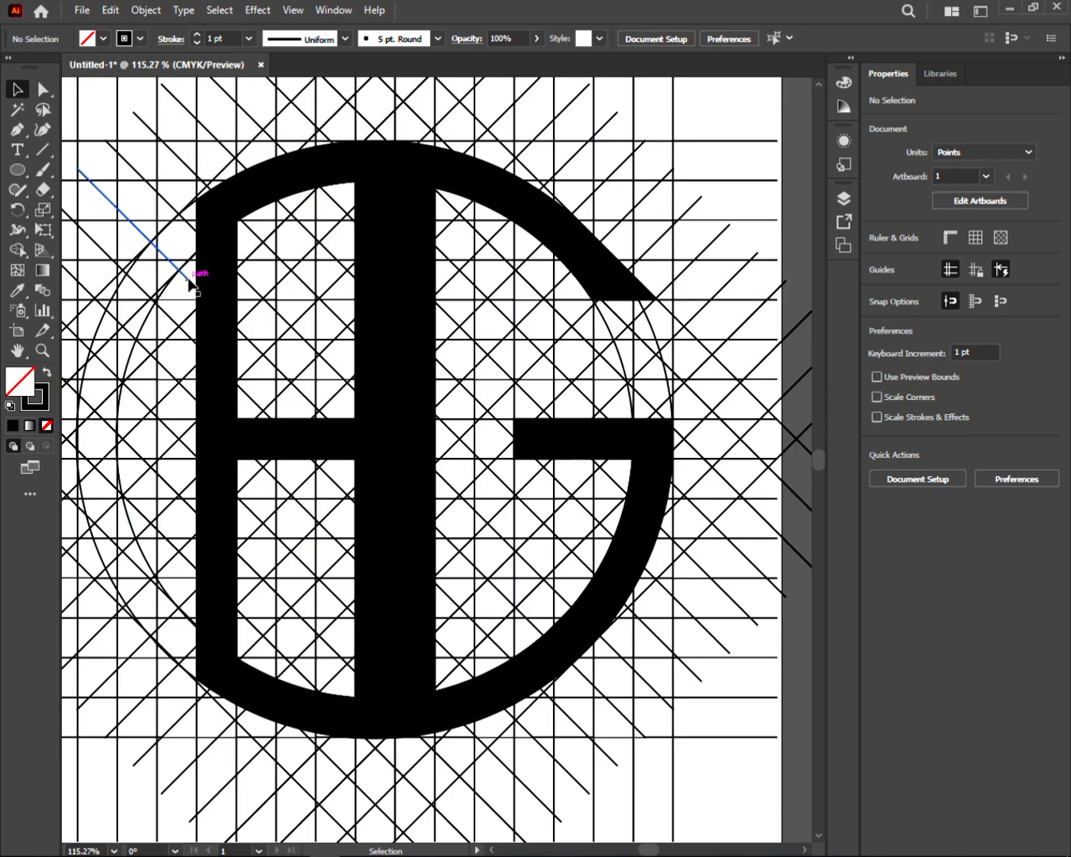
key("y")
left_click(230, 237)
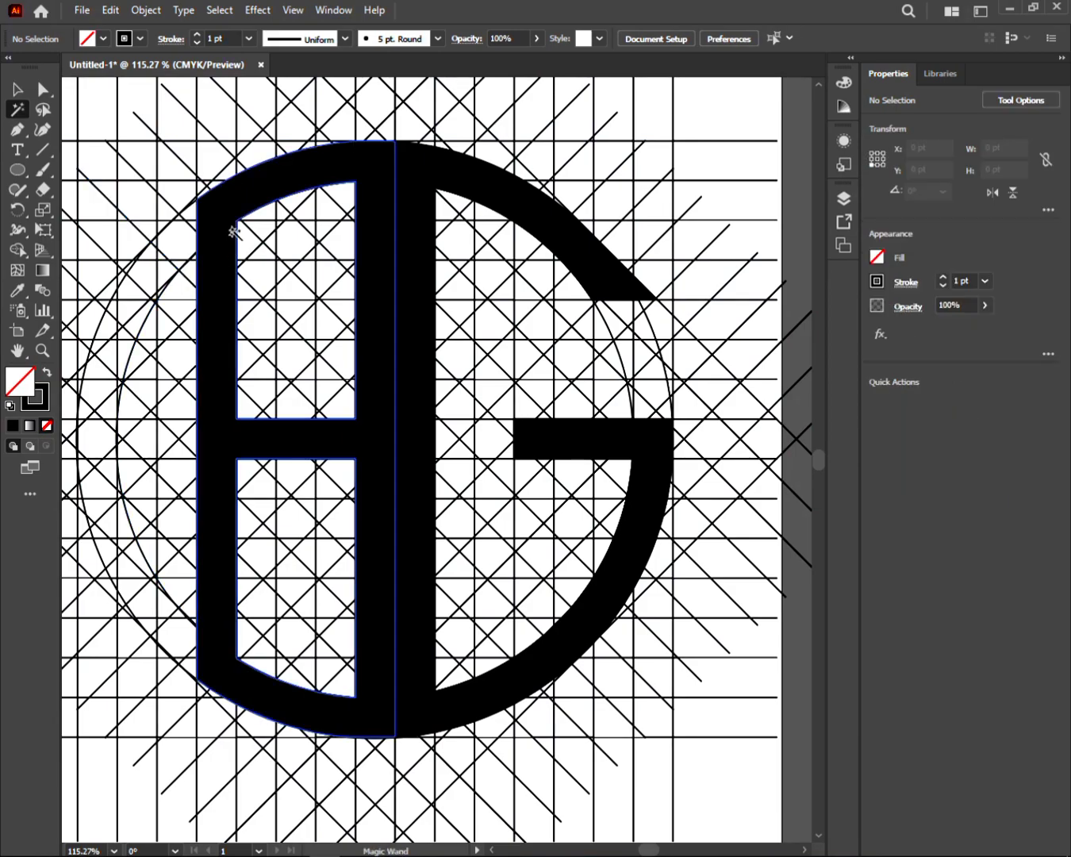
key("Delete")
Delete all remaining grid lines and circles, and paste the monogram back onto the empty artboard.
key("ctrl+a")
key("Delete")
key("ctrl+v")
key("v")
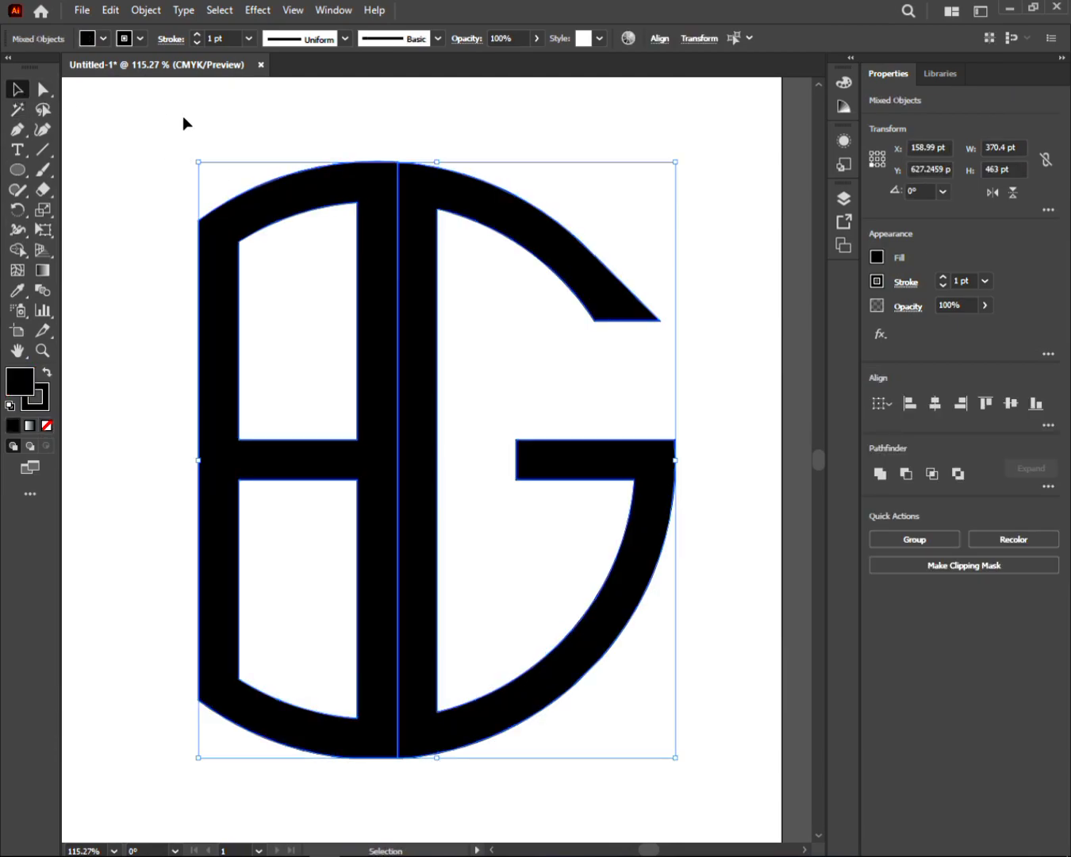
left_click(208, 118)
Draw a steeper straight line across the upper-right arc's pointed end and trim off the outer piece with Shape Builder.
key("z")
left_click_drag(610, 321, 776, 485)
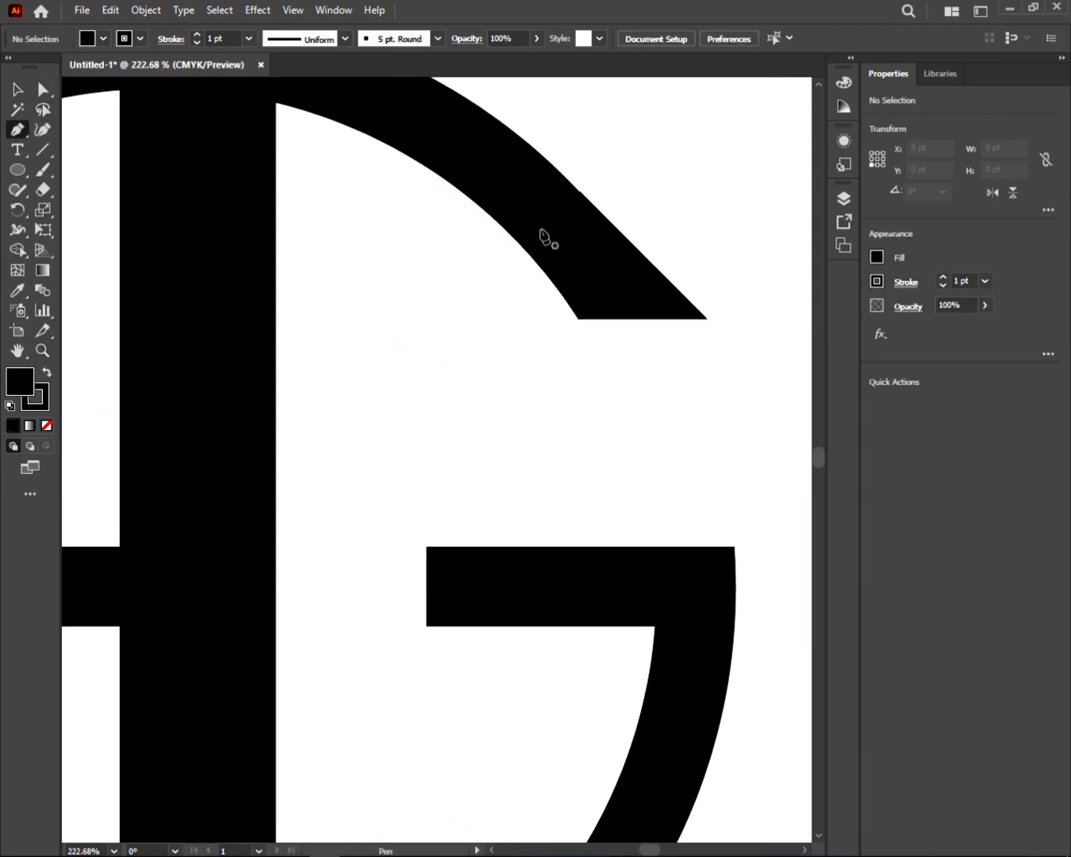
left_click(581, 194)
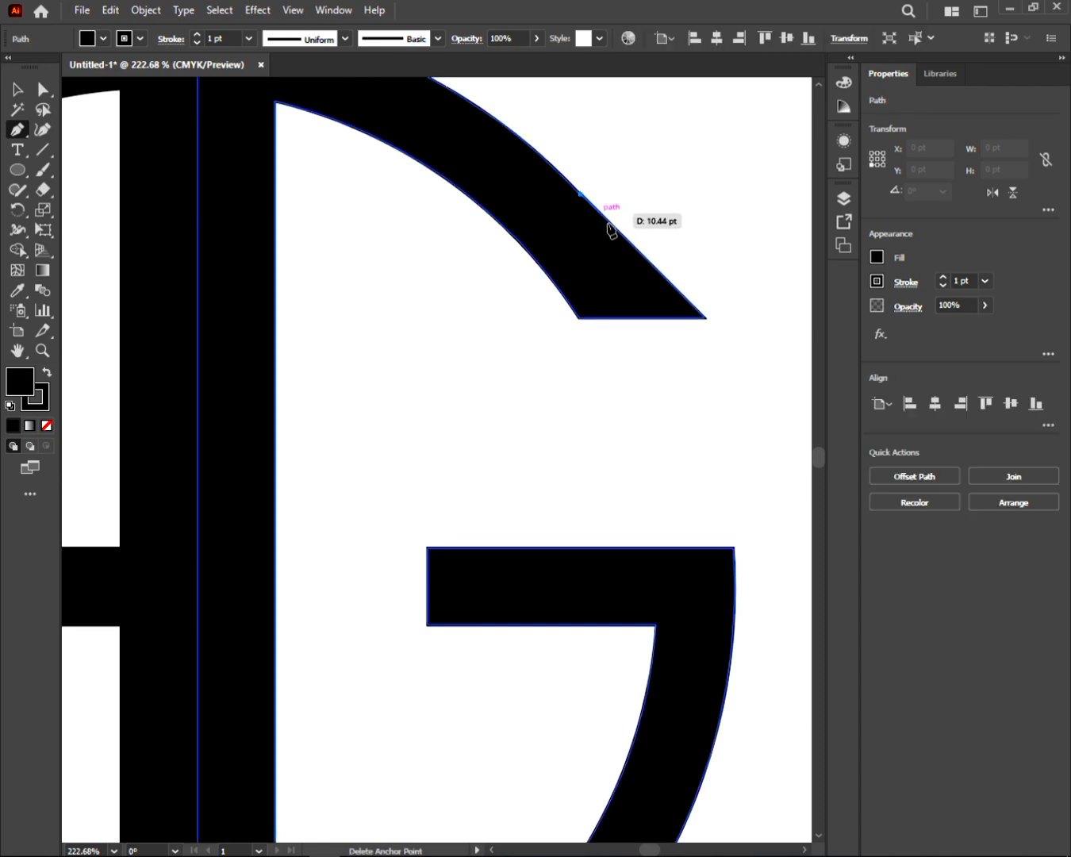
left_click(671, 317)
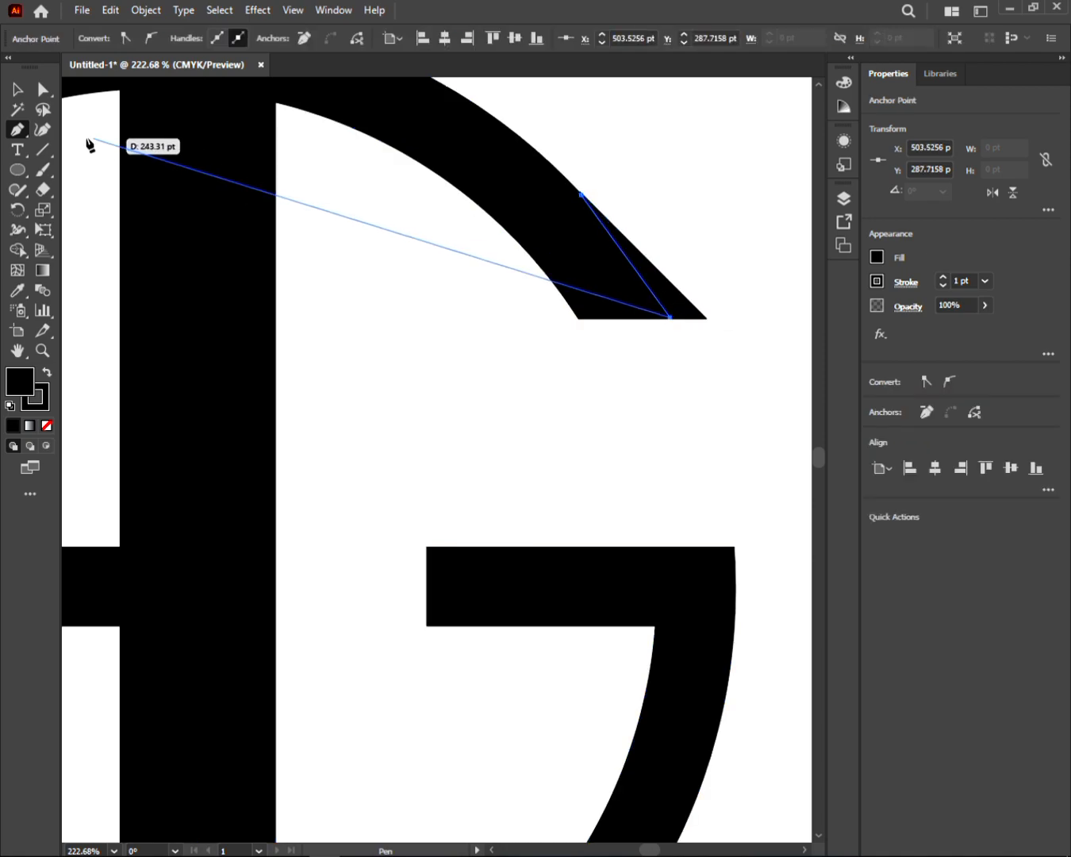
key("ctrl+a")
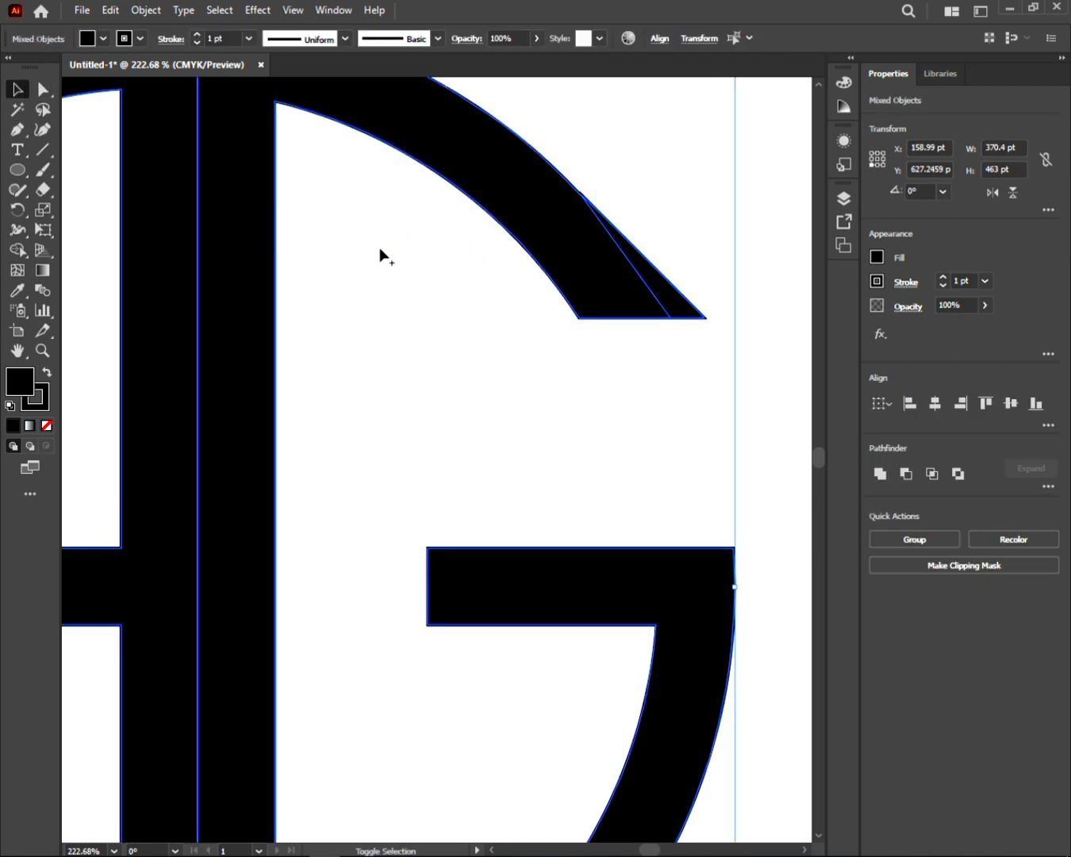
key("shift+m")
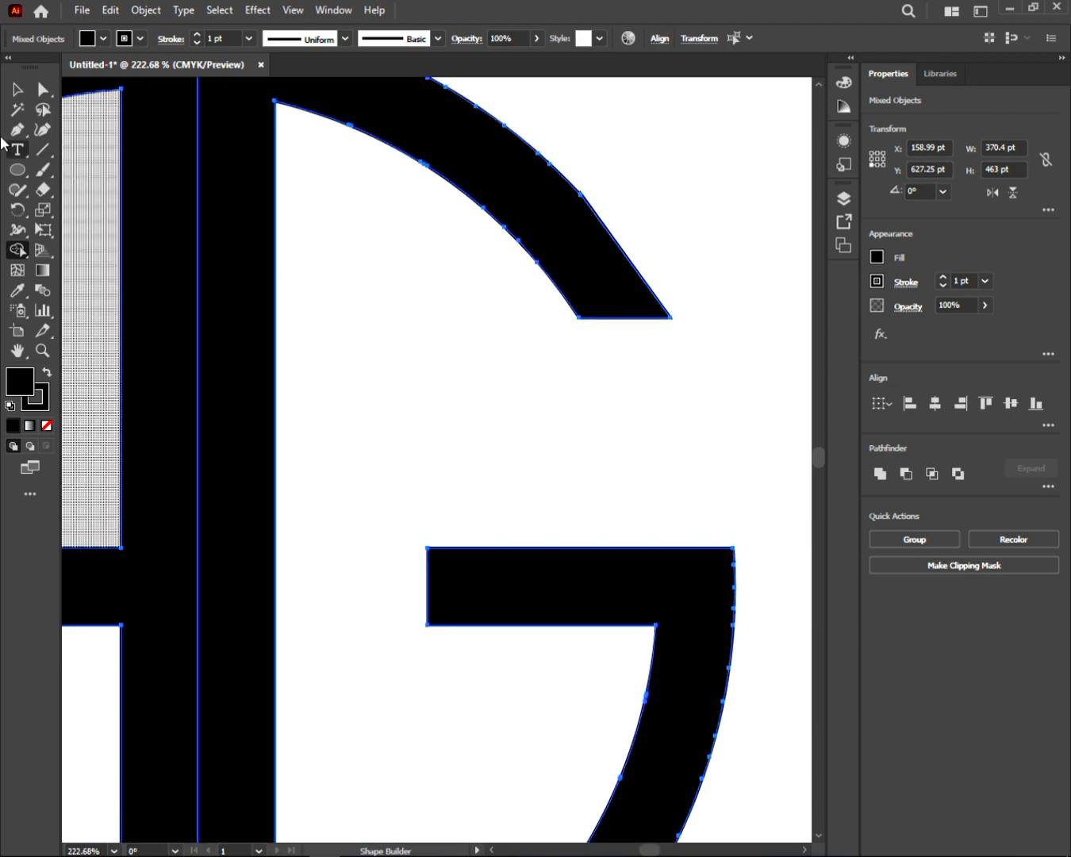
Draw a line just inside the arc end's slanted edge, from the notch to its lower tip, and trim away the excess.
left_click(44, 92)
left_click(651, 166)
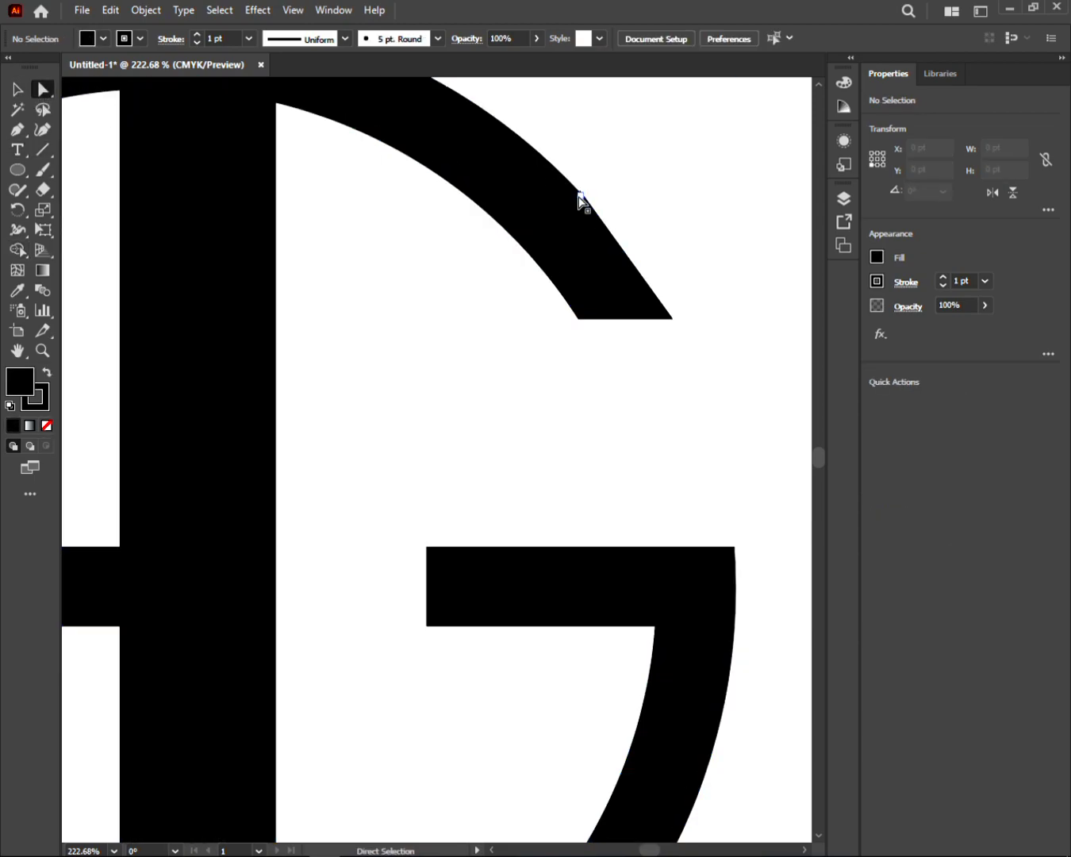
key("z")
left_click_drag(588, 195, 672, 201)
left_click_drag(668, 188, 450, 293)
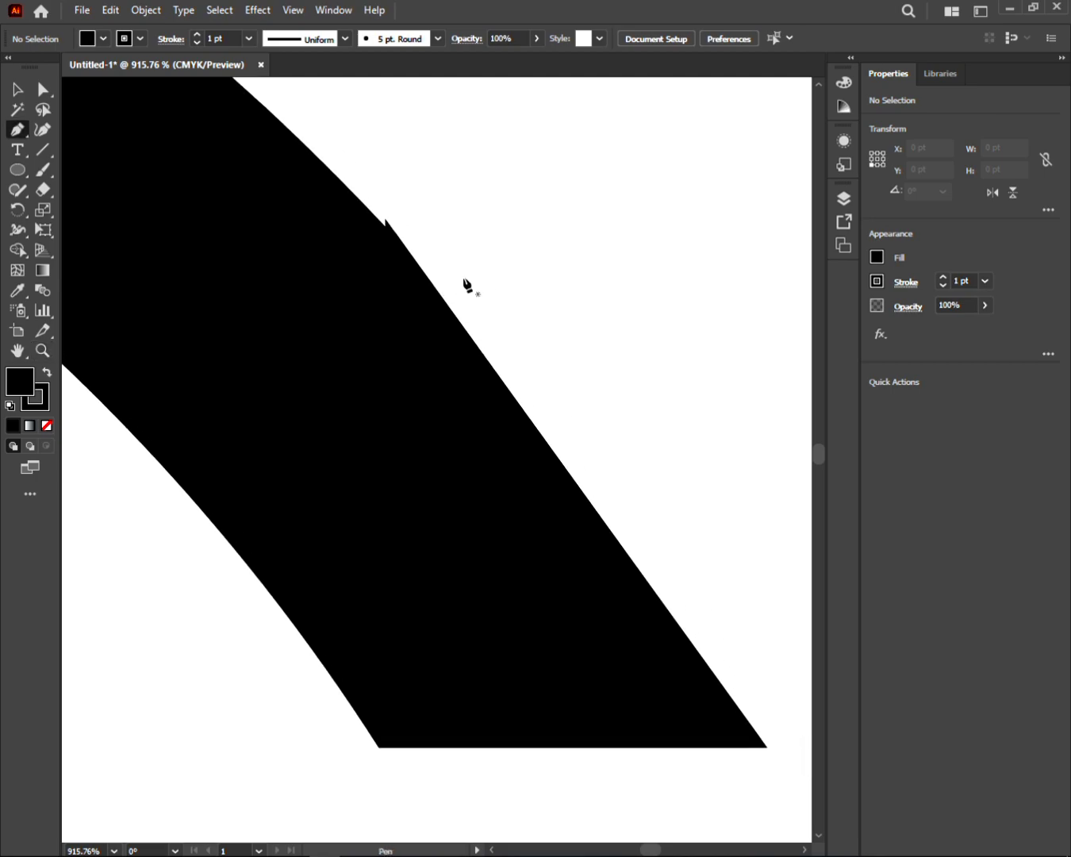
left_click(391, 238)
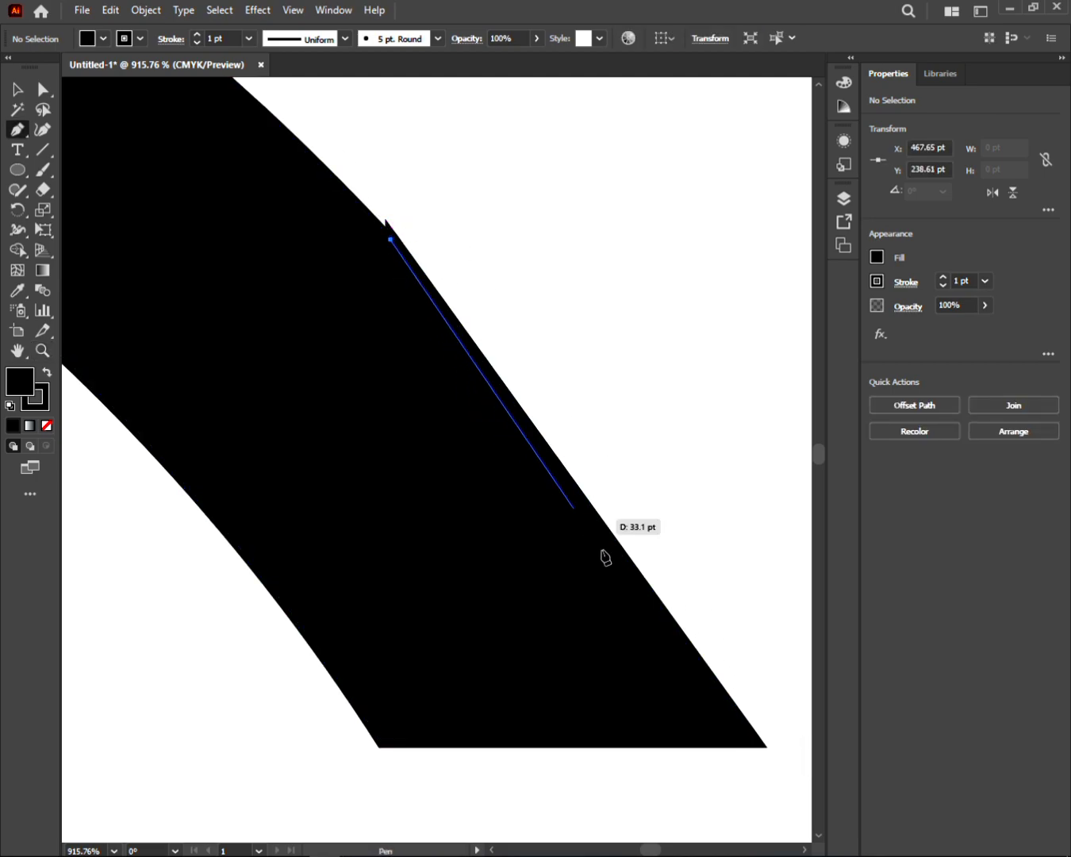
left_click(758, 744)
key("ctrl+a")
key("shift+m")
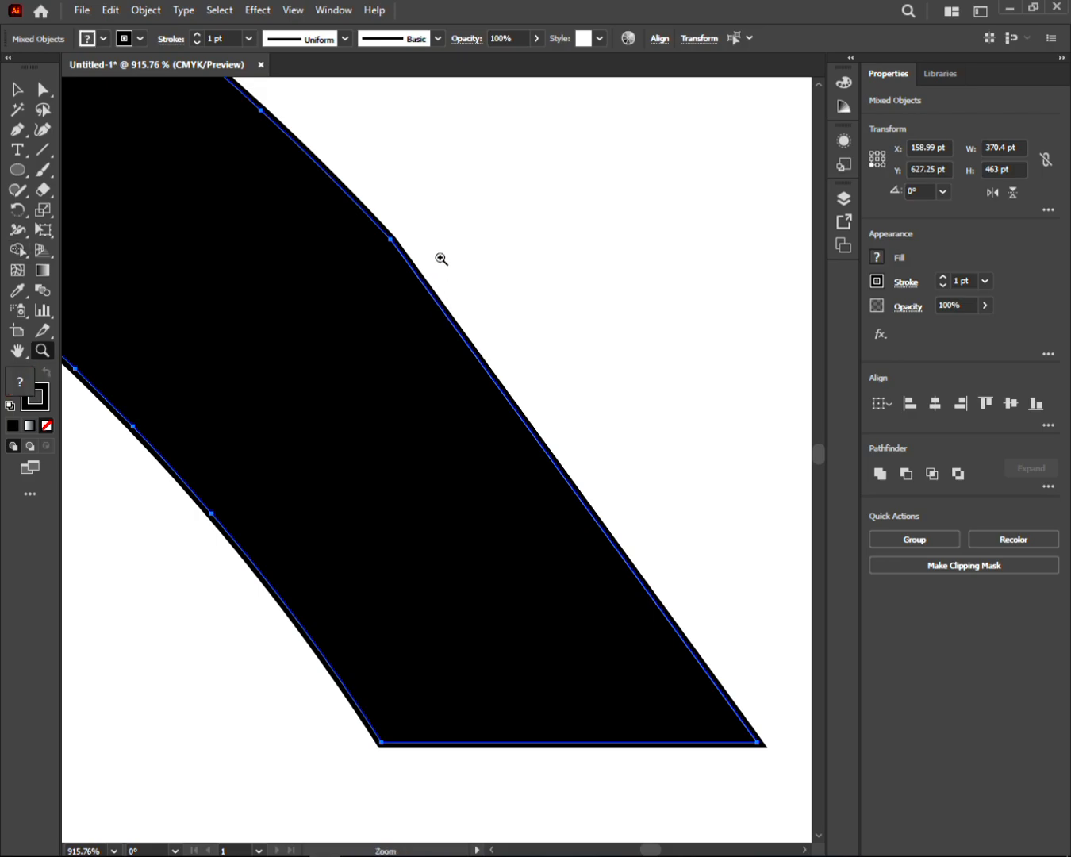
Pull the leftover cutting line away from the upper arc's slanted edge and delete it.
scroll(440, 258, "down", 5)
key("a")
key("ctrl+shift+a")
left_click(419, 269)
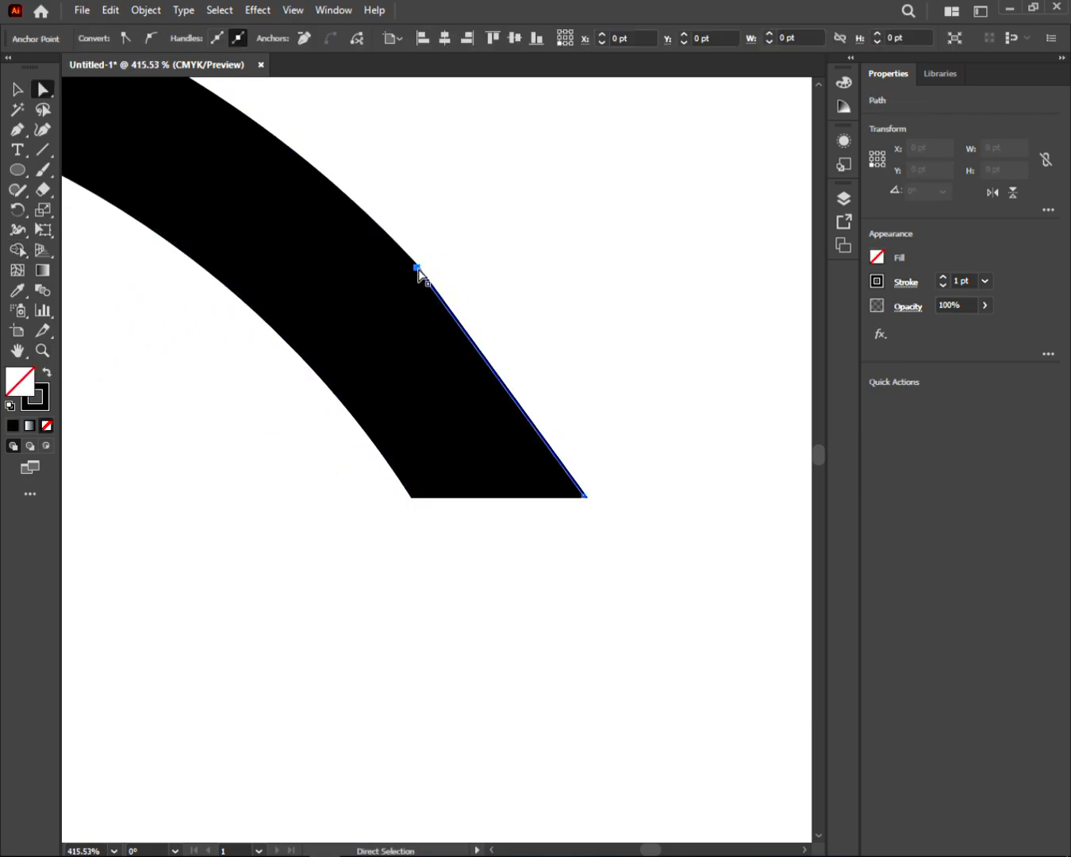
left_click(449, 280)
left_click_drag(437, 296, 501, 280)
key("Delete")
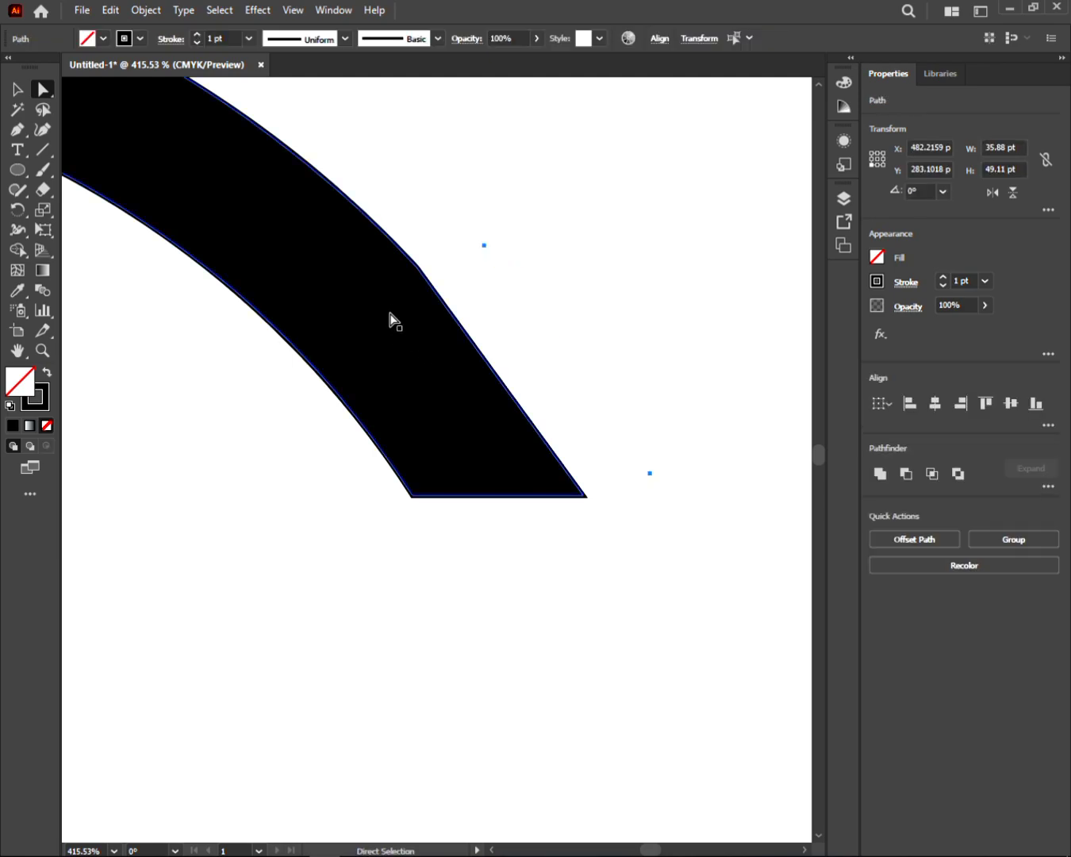
Round the corner where the upper arc's outer curve meets its slanted edge as far as possible using the live corner.
left_click(419, 271)
left_click_drag(402, 276, 191, 665)
key("z")
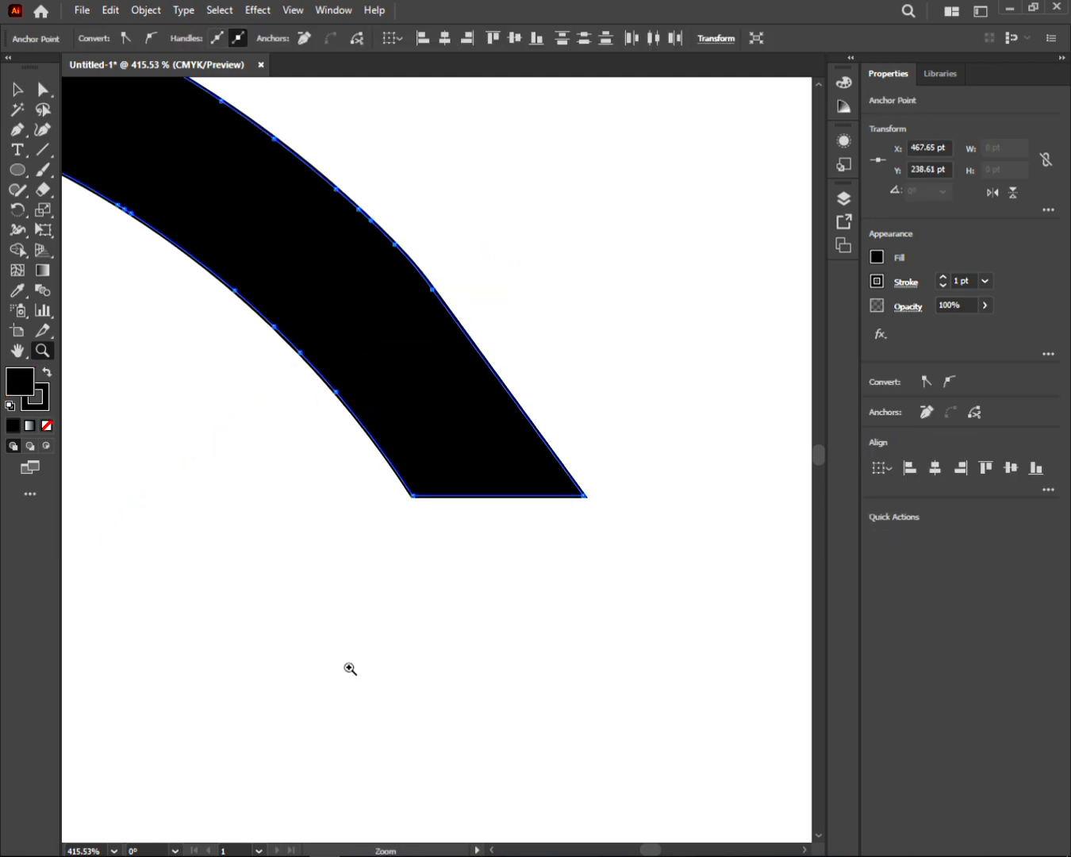
left_click_drag(367, 677, 232, 456)
left_click_drag(360, 597, 465, 430)
key("a")
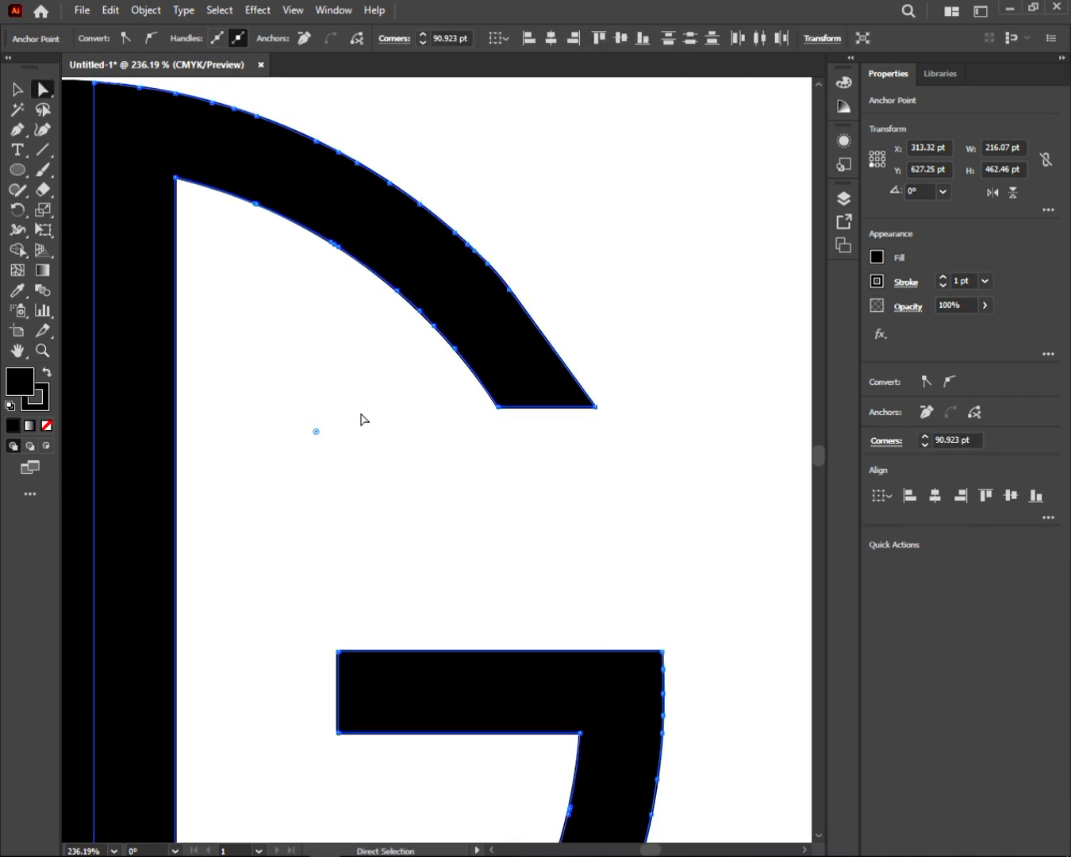
left_click_drag(316, 433, 206, 618)
left_click(311, 517)
key("z")
left_click_drag(426, 583, 321, 468)
left_click_drag(373, 555, 382, 439)
left_click_drag(438, 515, 469, 444)
Select the whole monogram and apply Offset Path with a 5 pt offset and miter joins.
left_click(16, 89)
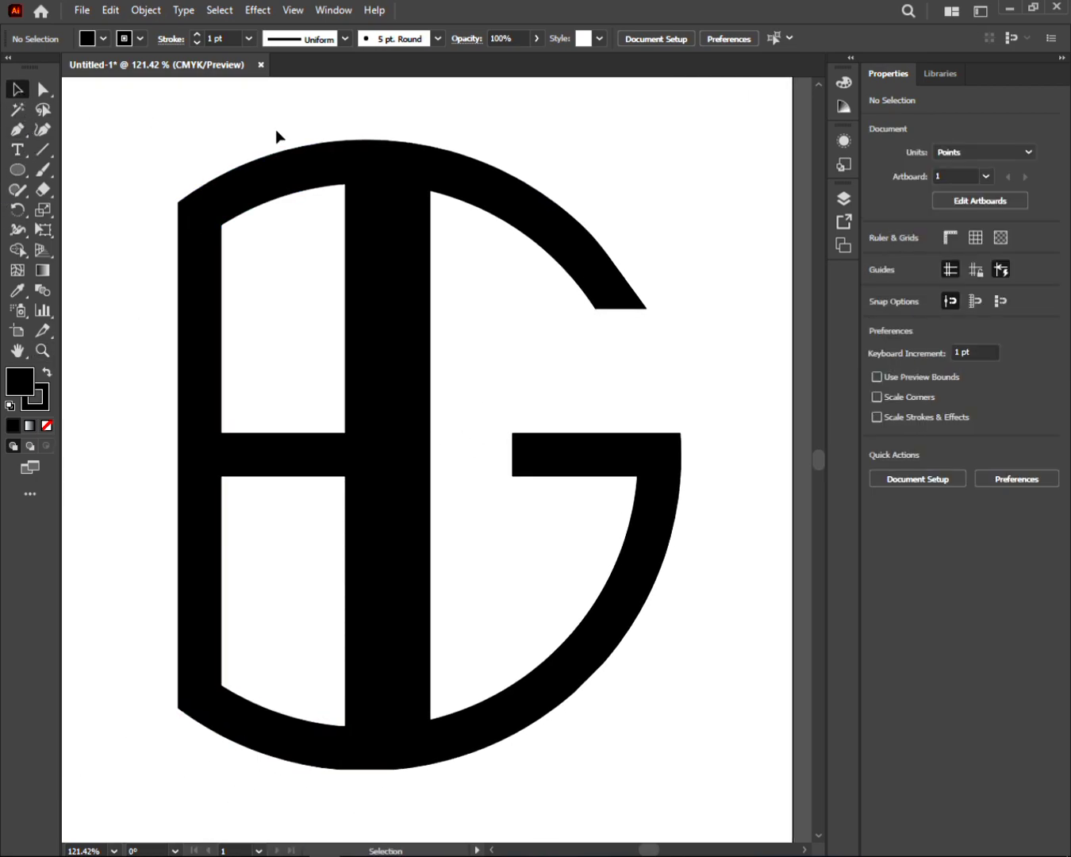
key("ctrl+a")
key("v")
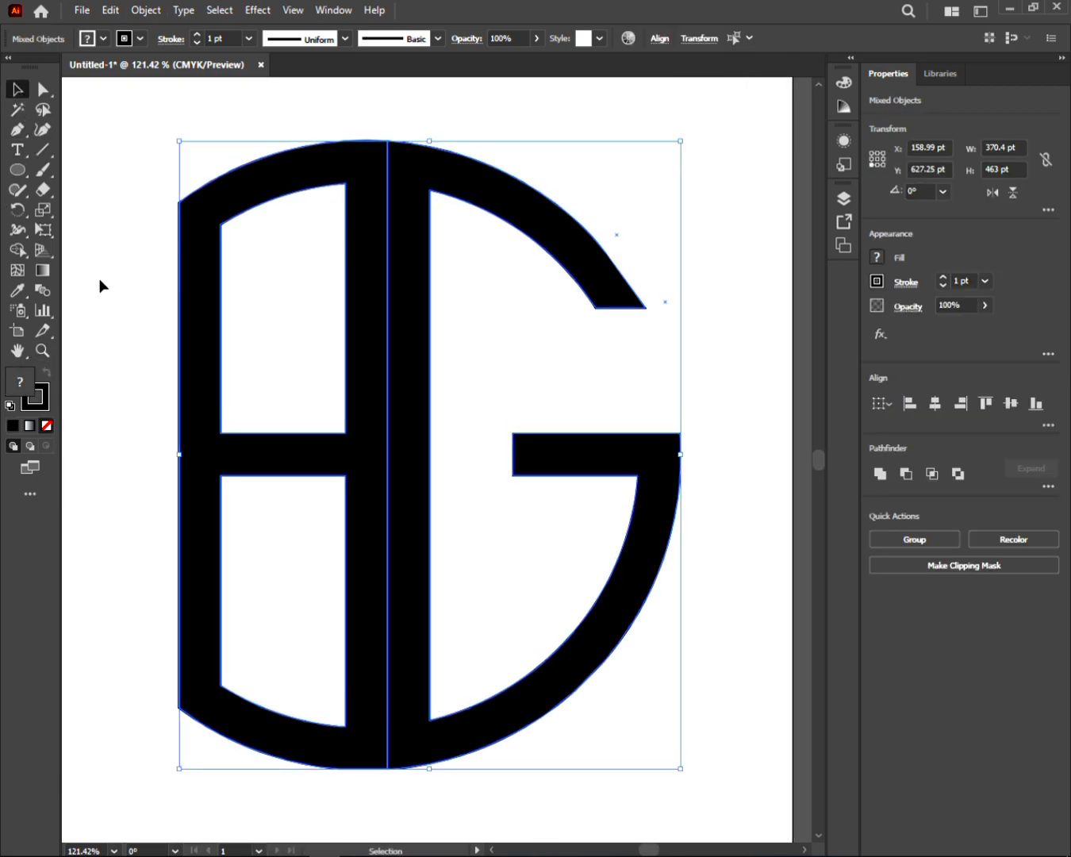
left_click(145, 9)
mouse_move(227, 416)
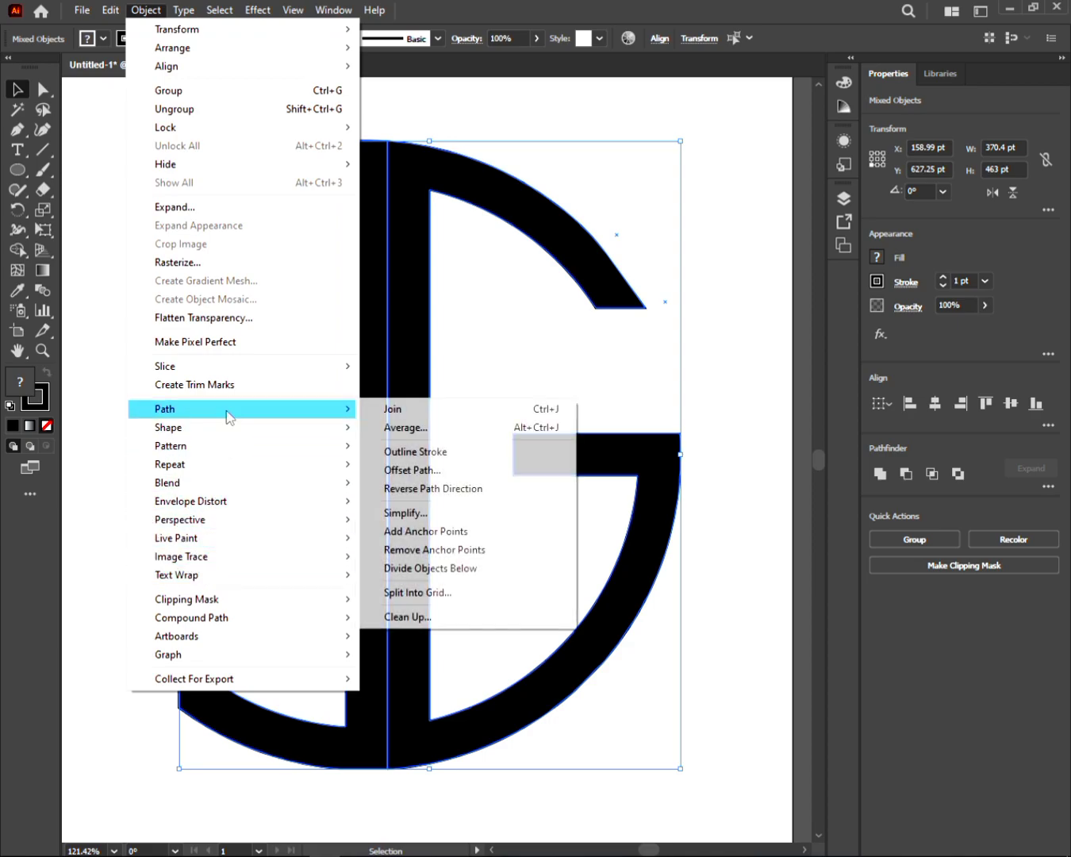
left_click(421, 471)
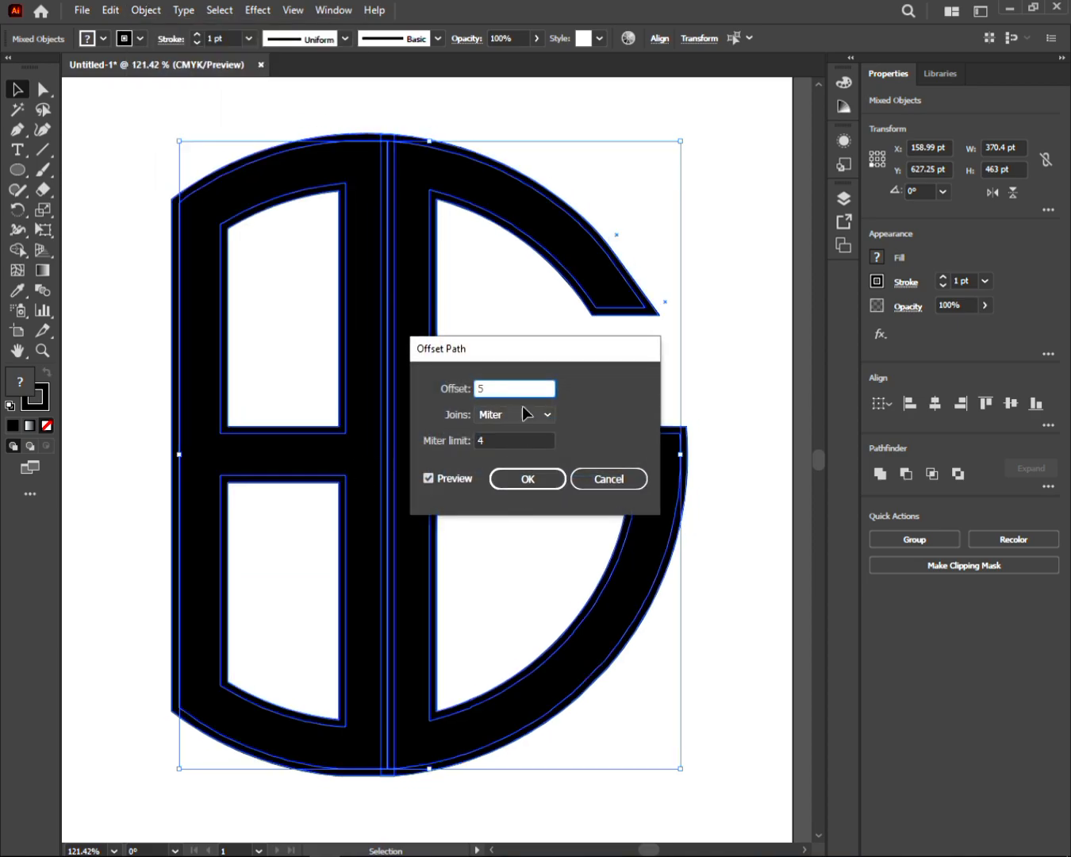
key("Return")
Remove the offset rims around and inside both letters and the central strip with Shape Builder, leaving a narrow gap between H and G.
key("shift+m")
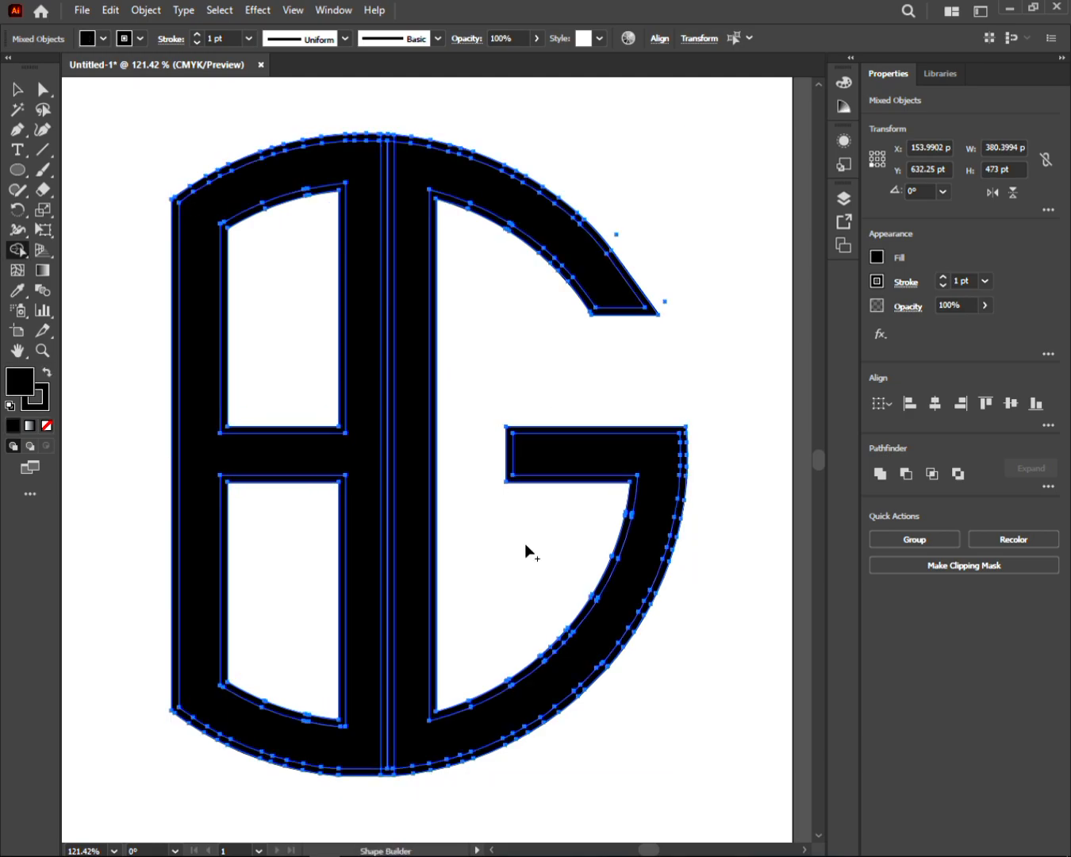
left_click(599, 590, "alt")
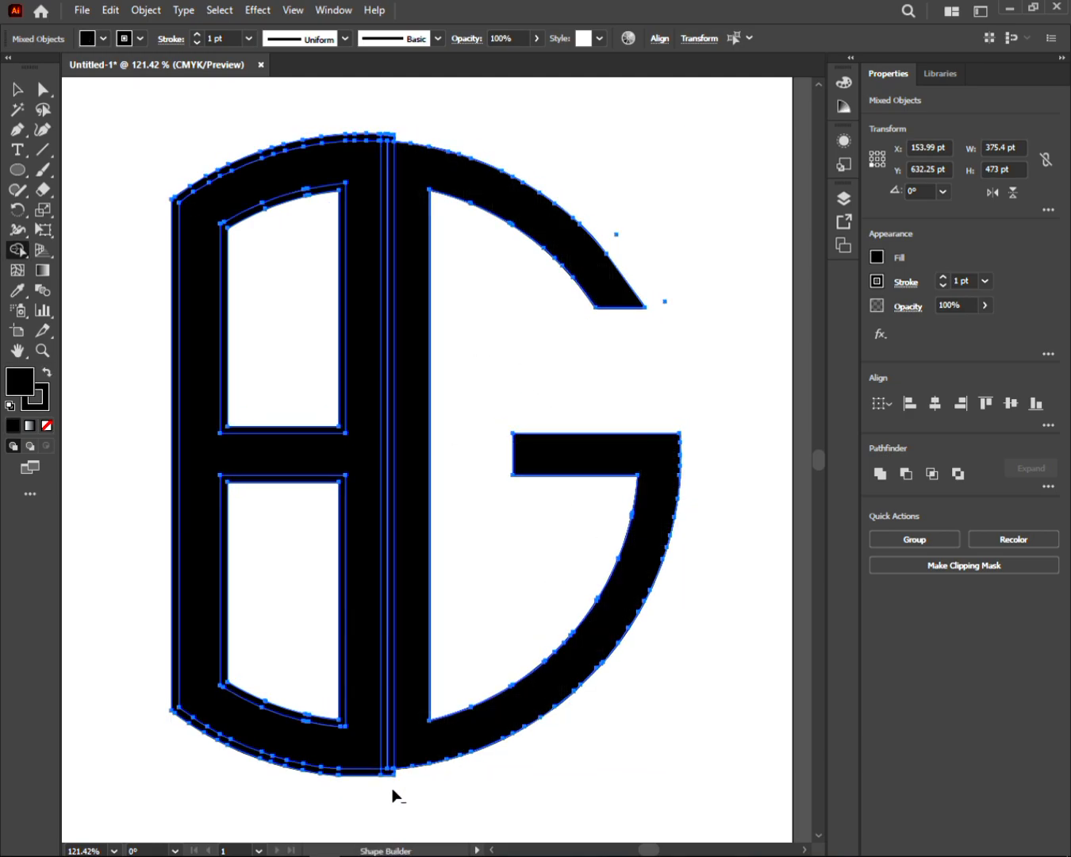
mouse_move(390, 771)
left_mouse_down()
mouse_move(393, 674)
mouse_move(373, 167)
mouse_move(387, 141)
left_mouse_up()
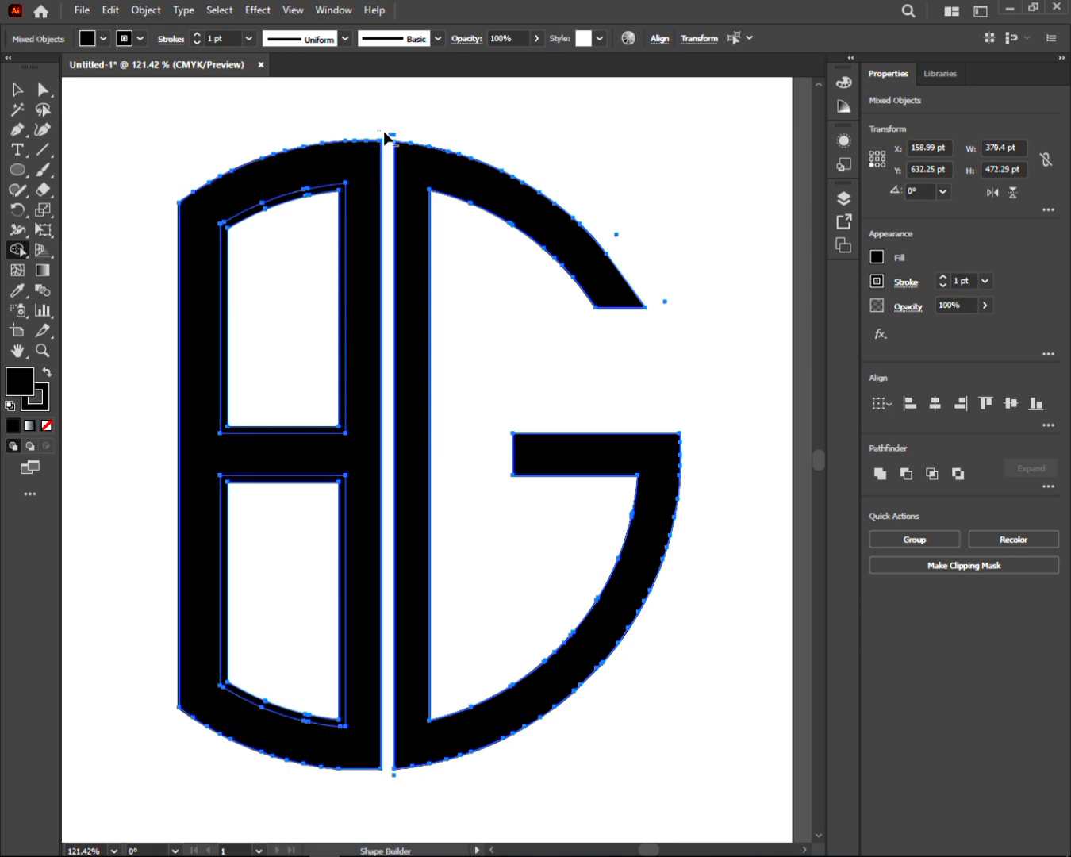
left_click(280, 492)
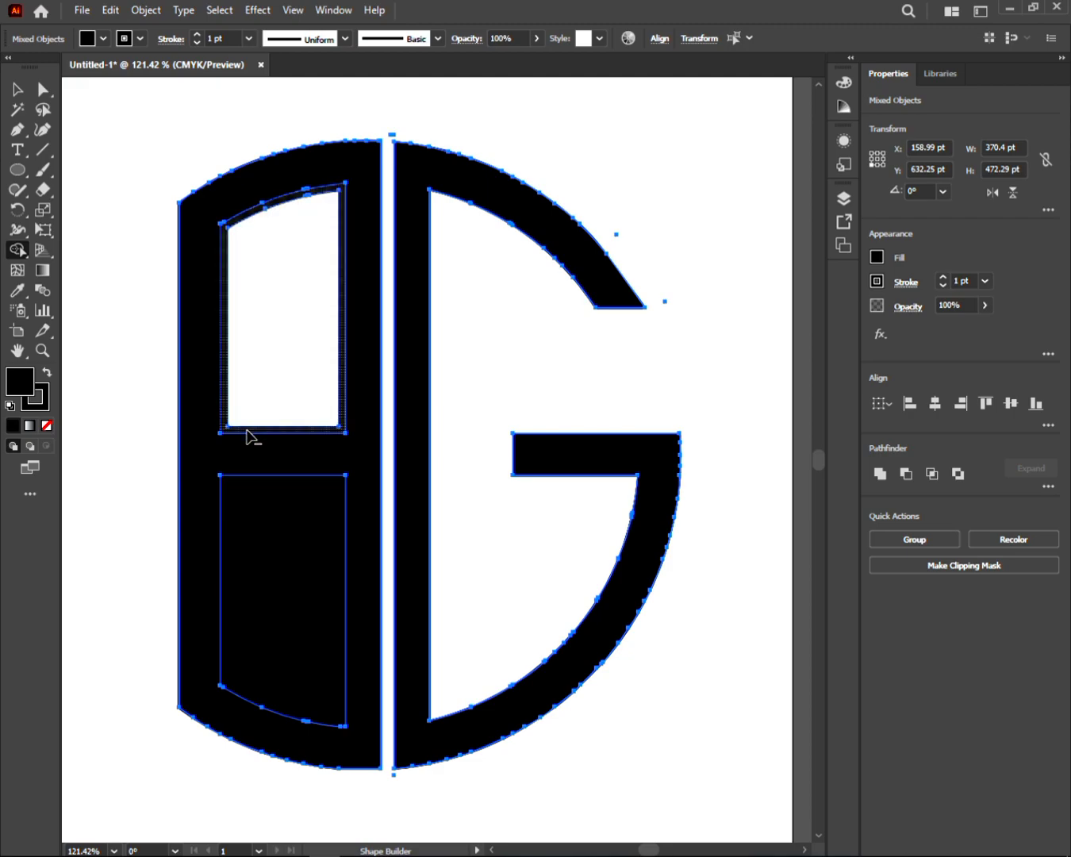
left_click(268, 500, "alt")
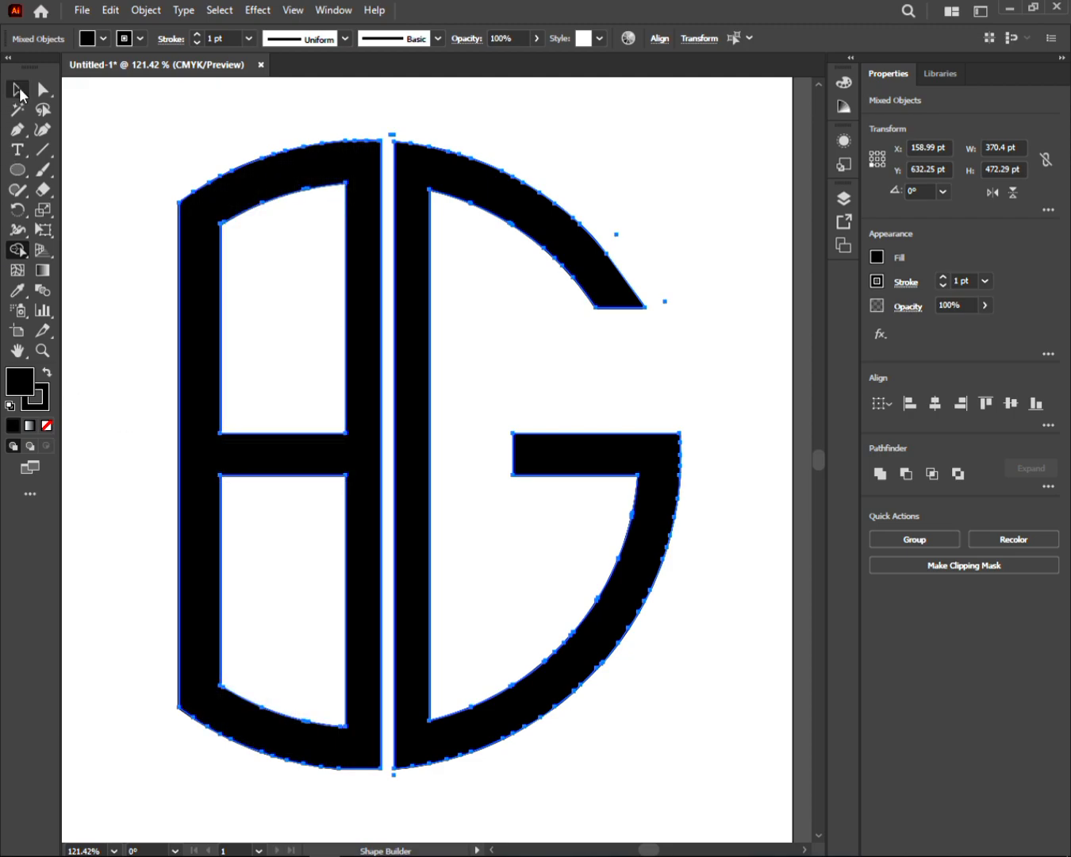
Select and delete the stray leftover fragments above the gap between the letters and beside the G's upper arc.
left_click(18, 89)
left_click(324, 101)
left_click_drag(402, 135, 403, 136)
left_click(413, 138)
right_click(362, 161)
left_click(415, 90)
left_click(415, 90)
left_click(393, 135)
left_click(441, 126)
left_click_drag(393, 133, 626, 273)
key("Delete")
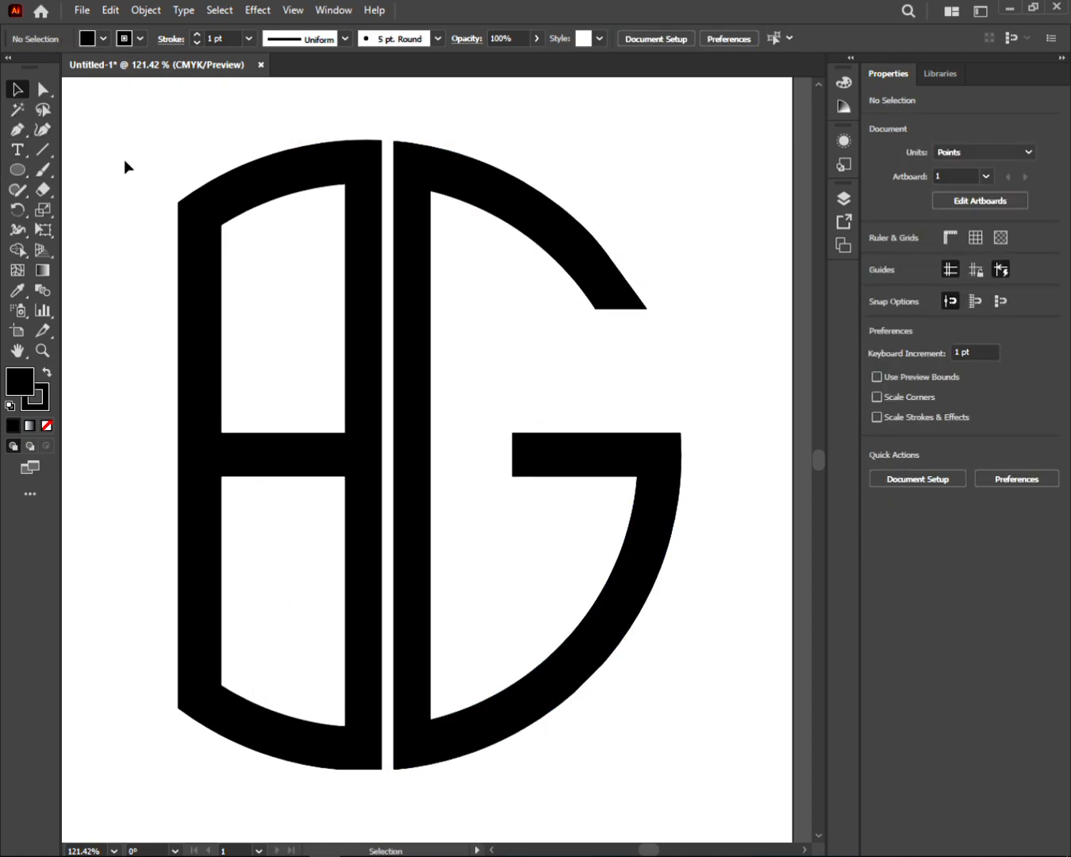
Start exporting the finished monogram with Export As.
scroll(295, 290, "down", 2)
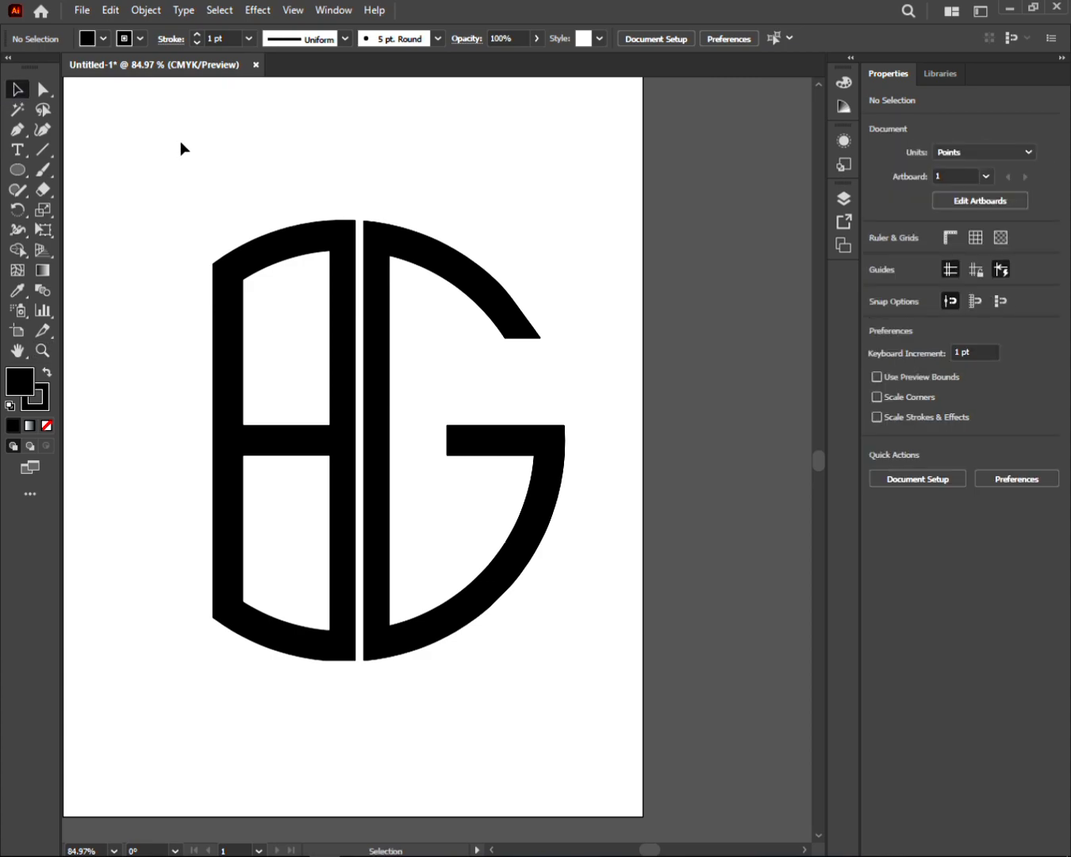
left_click(81, 9)
mouse_move(191, 332)
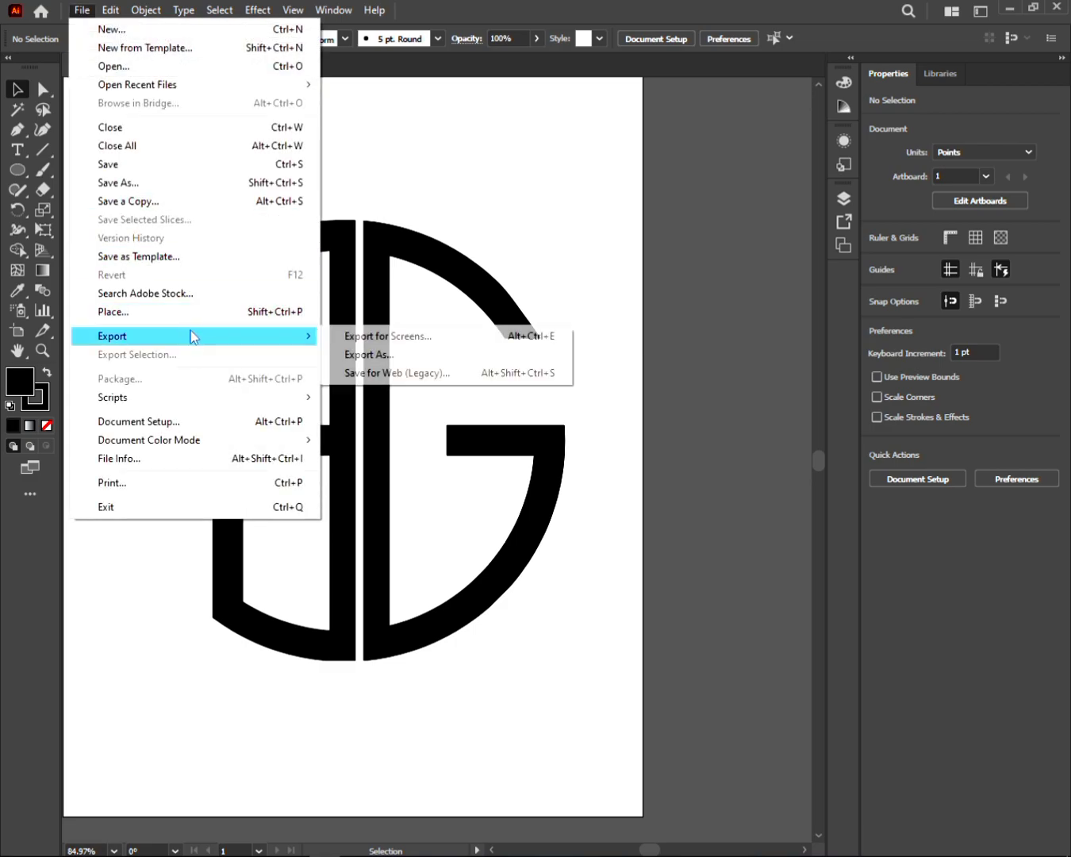
left_click(388, 353)
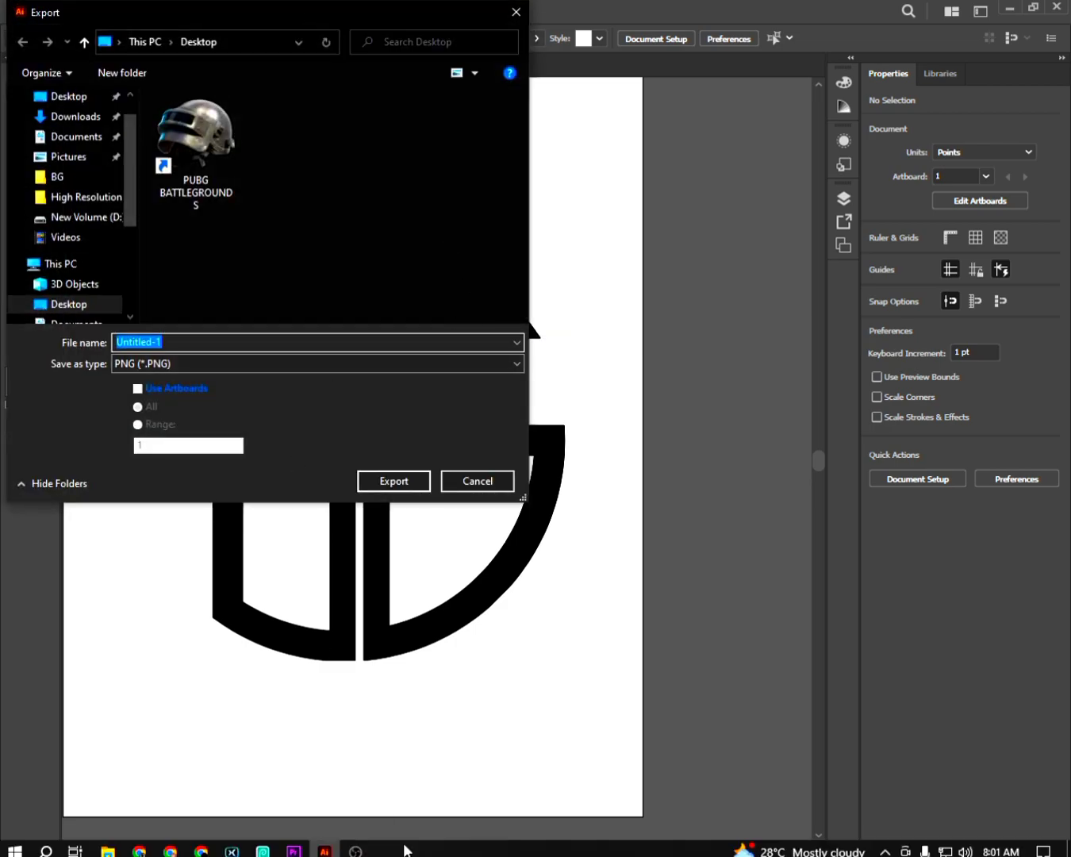